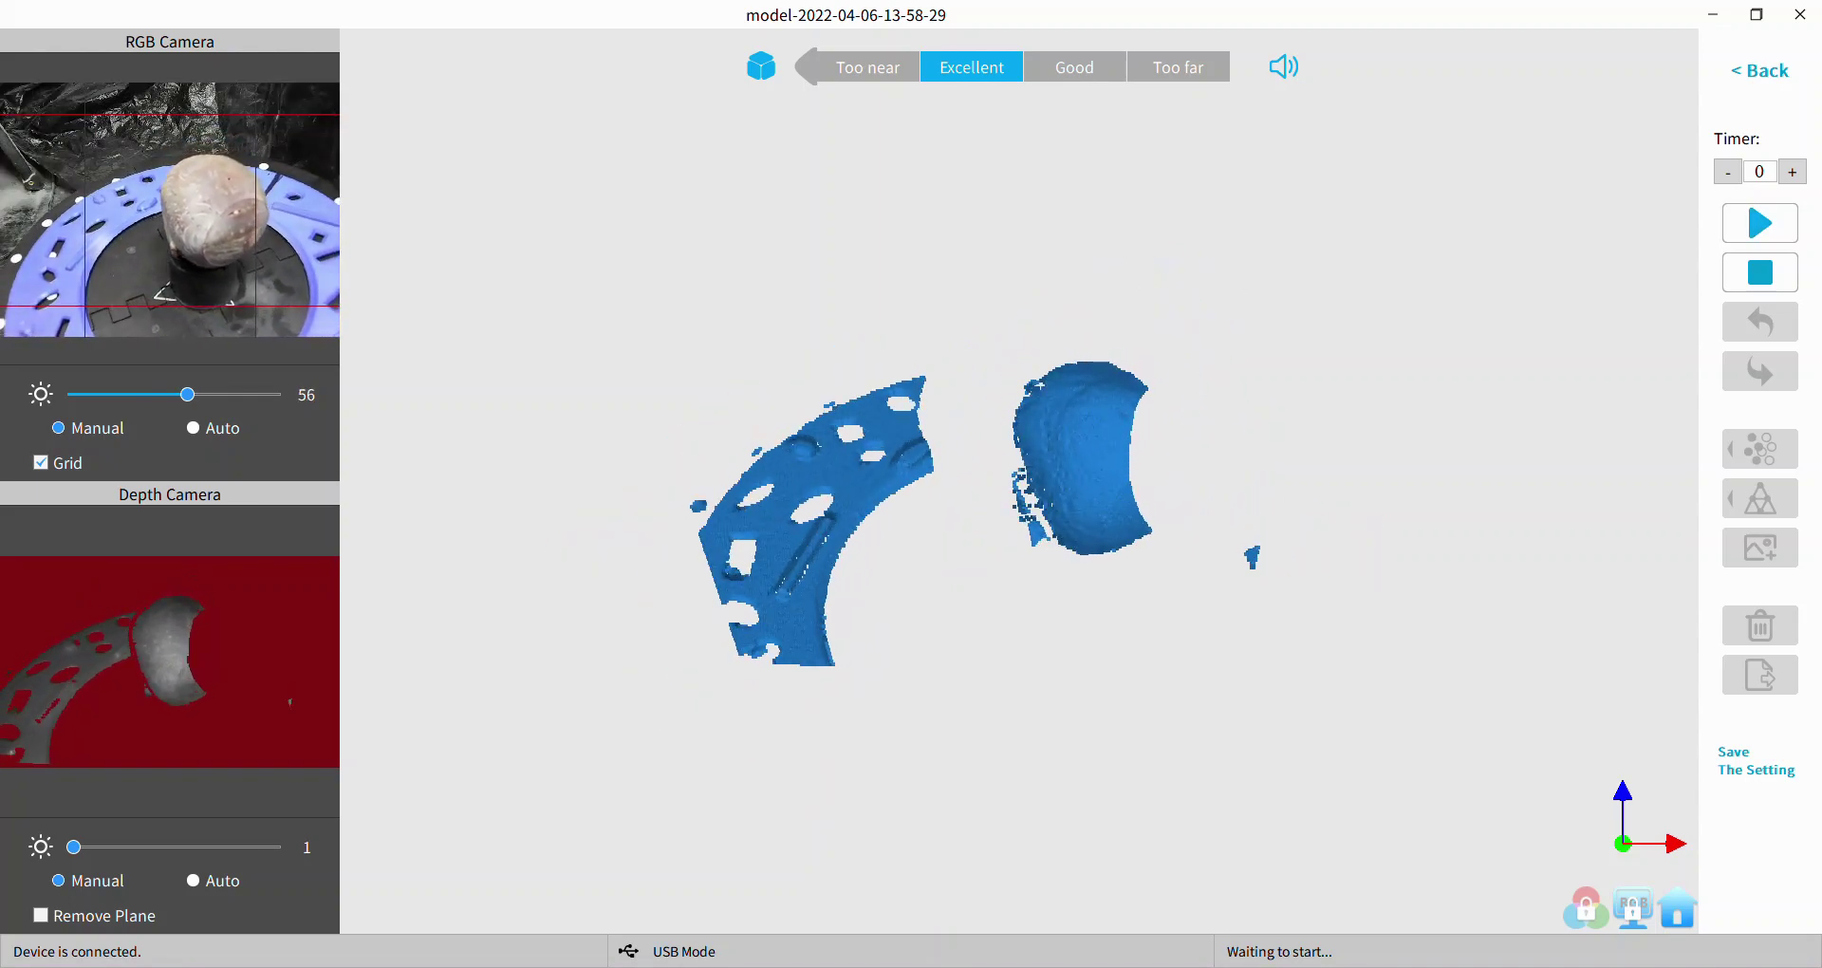
Scan the doll's head standing on the turntable with the perforated blue ring, and pause the scan
{"action": "key", "text": "space"}
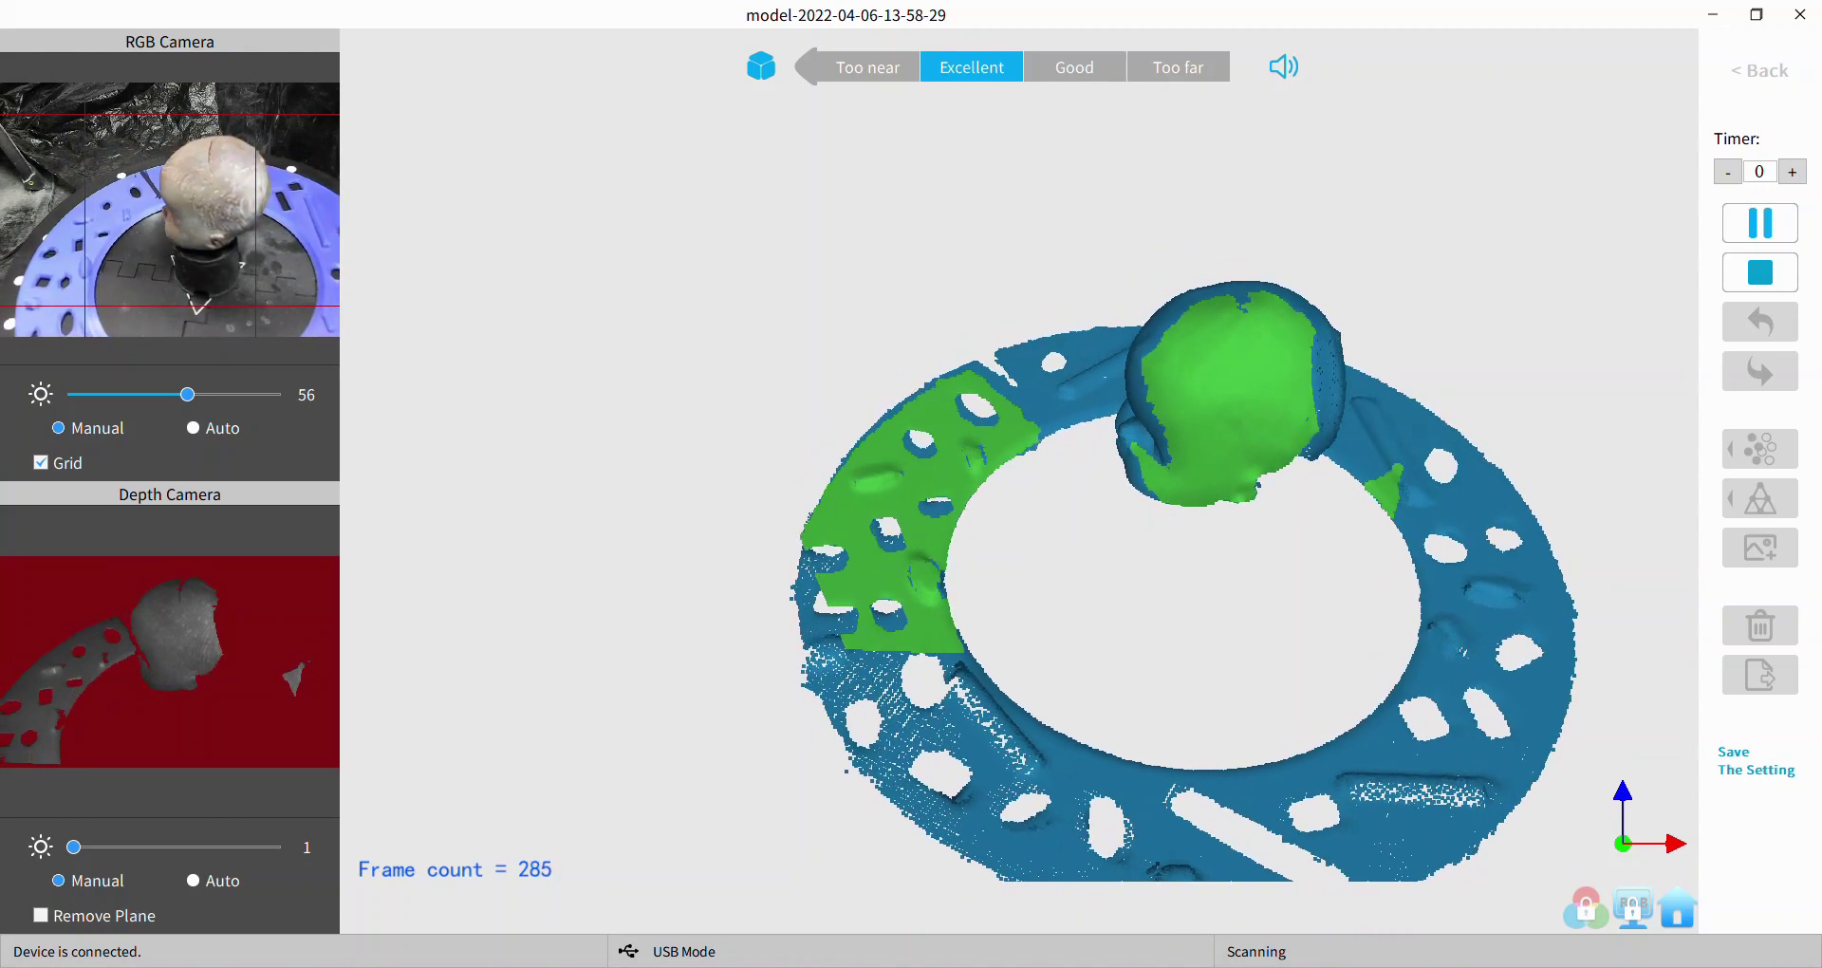
{"action": "key", "text": "space"}
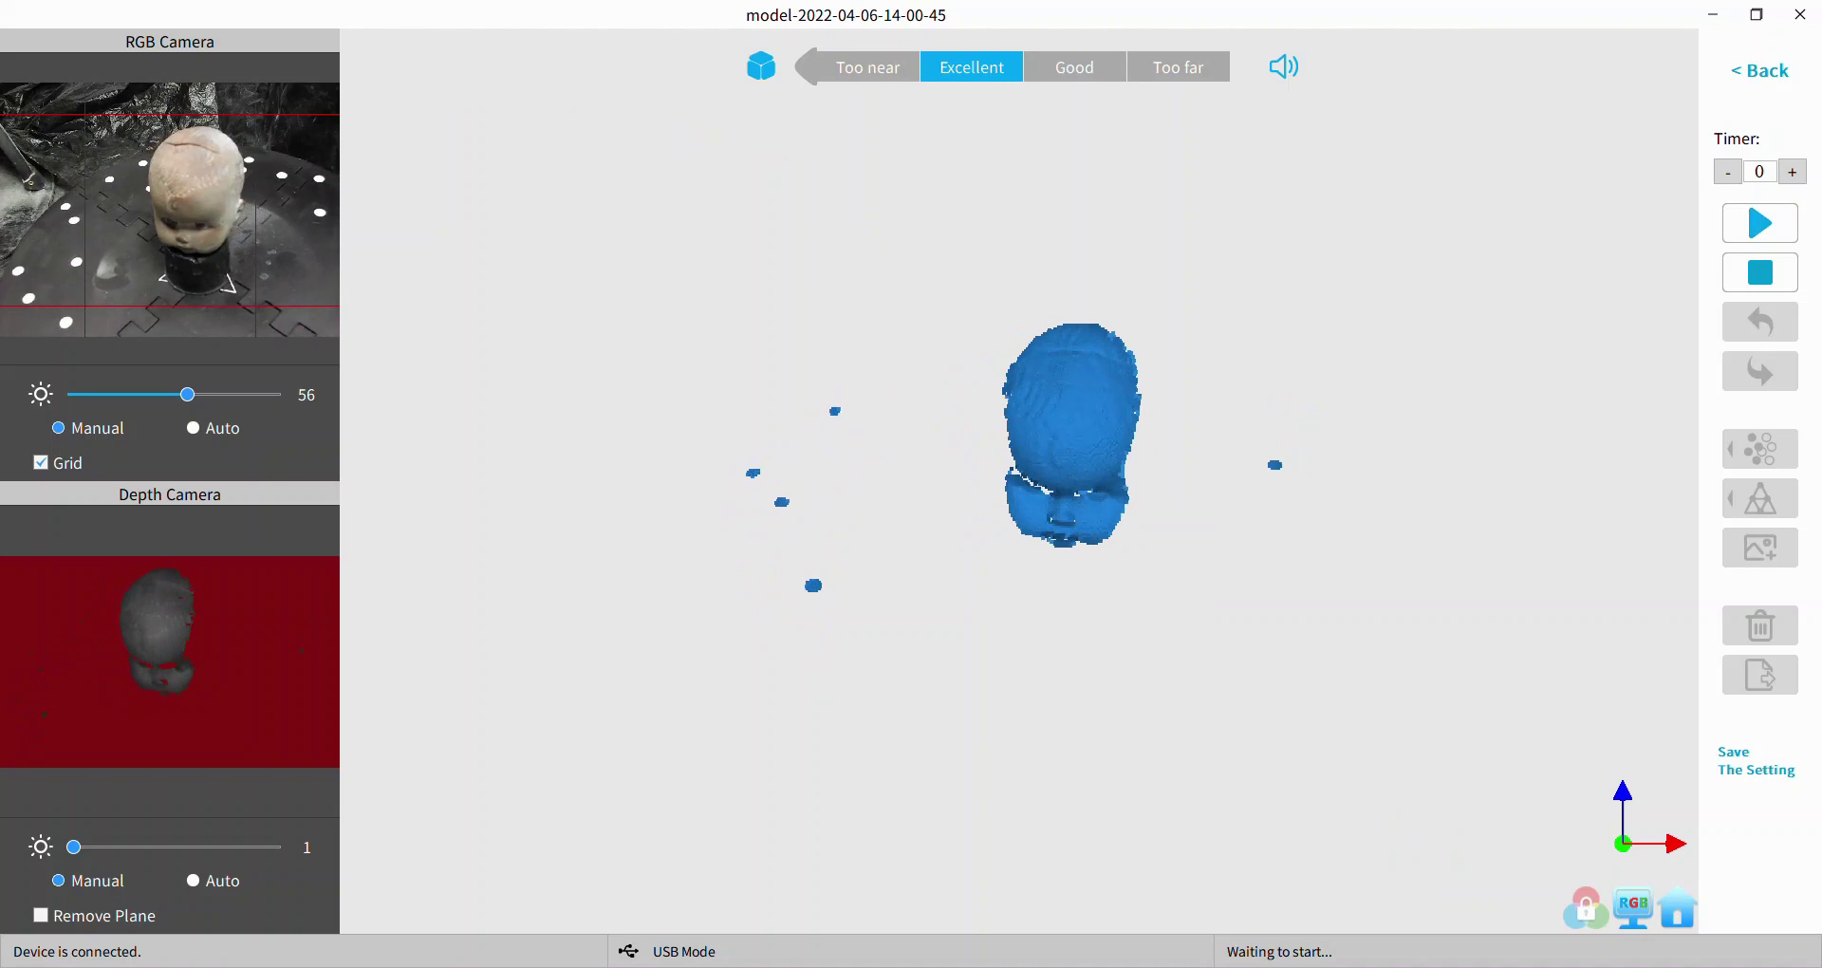
Scan the upright head on the marker-dotted turntable with the depth camera exposure on manual at 1, and pause
{"action": "left_click", "coordinate": [193, 881]}
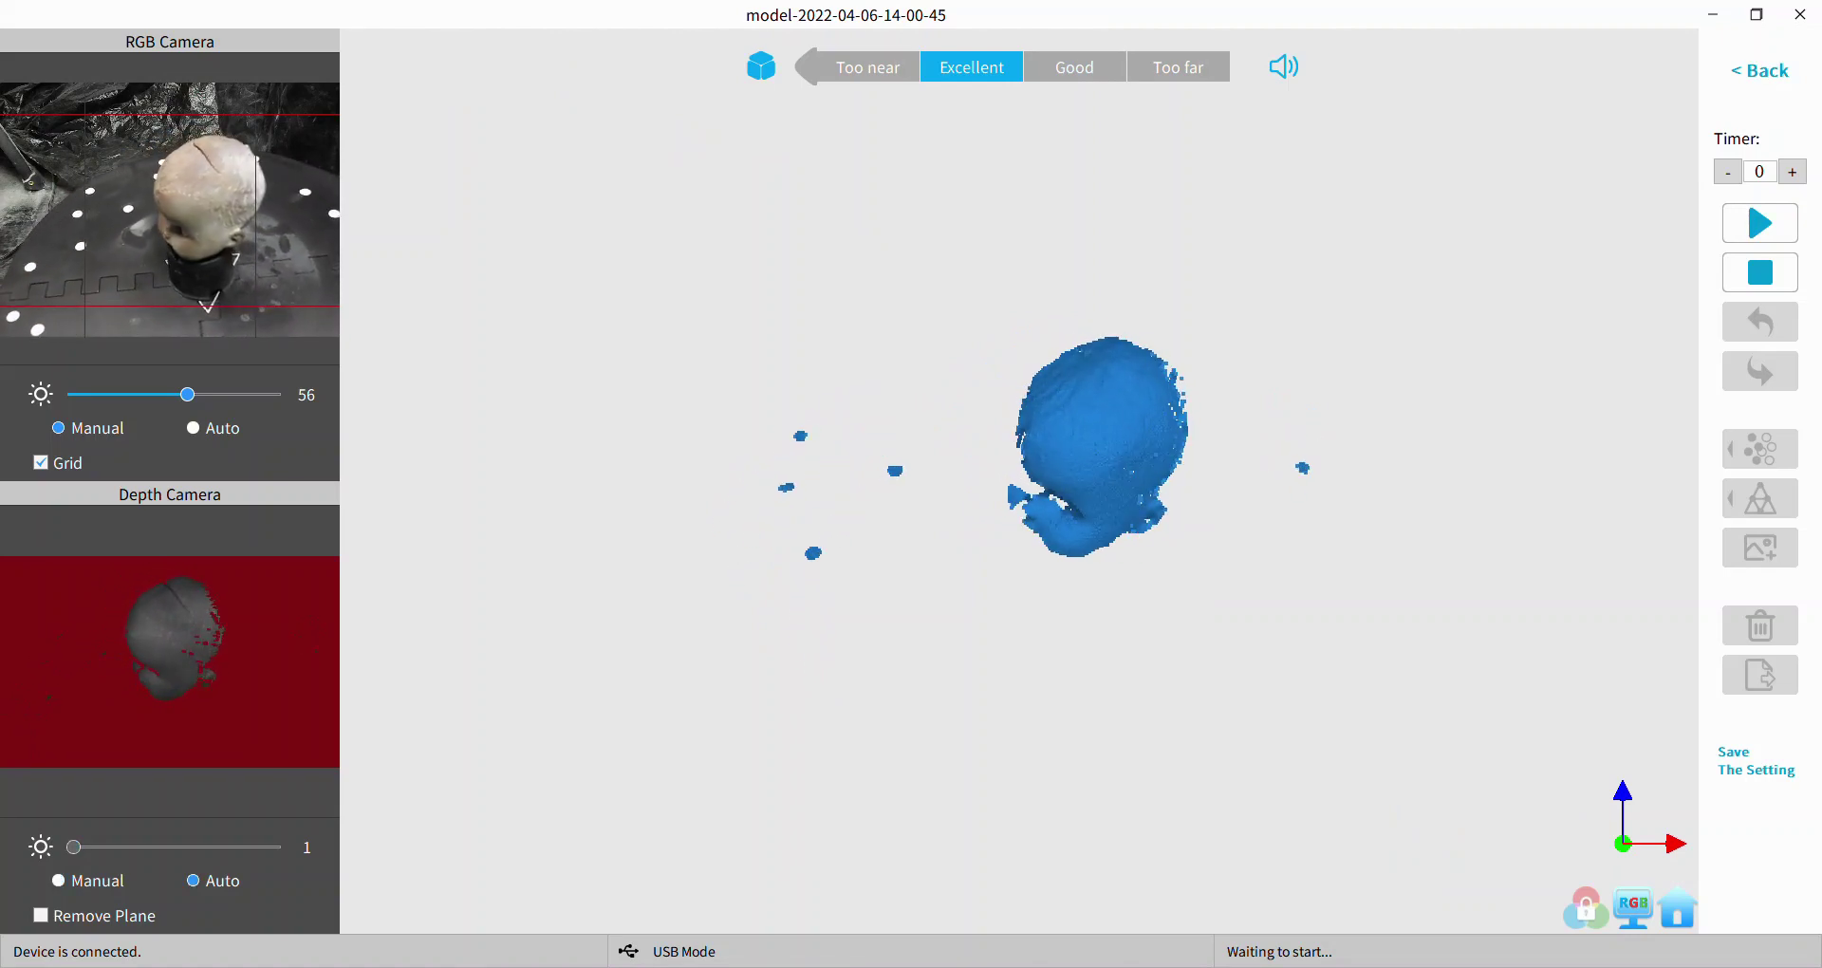
{"action": "left_click", "coordinate": [58, 880]}
{"action": "mouse_move", "coordinate": [73, 846]}
{"action": "left_mouse_down"}
{"action": "mouse_move", "coordinate": [96, 846]}
{"action": "mouse_move", "coordinate": [73, 846]}
{"action": "left_mouse_up"}
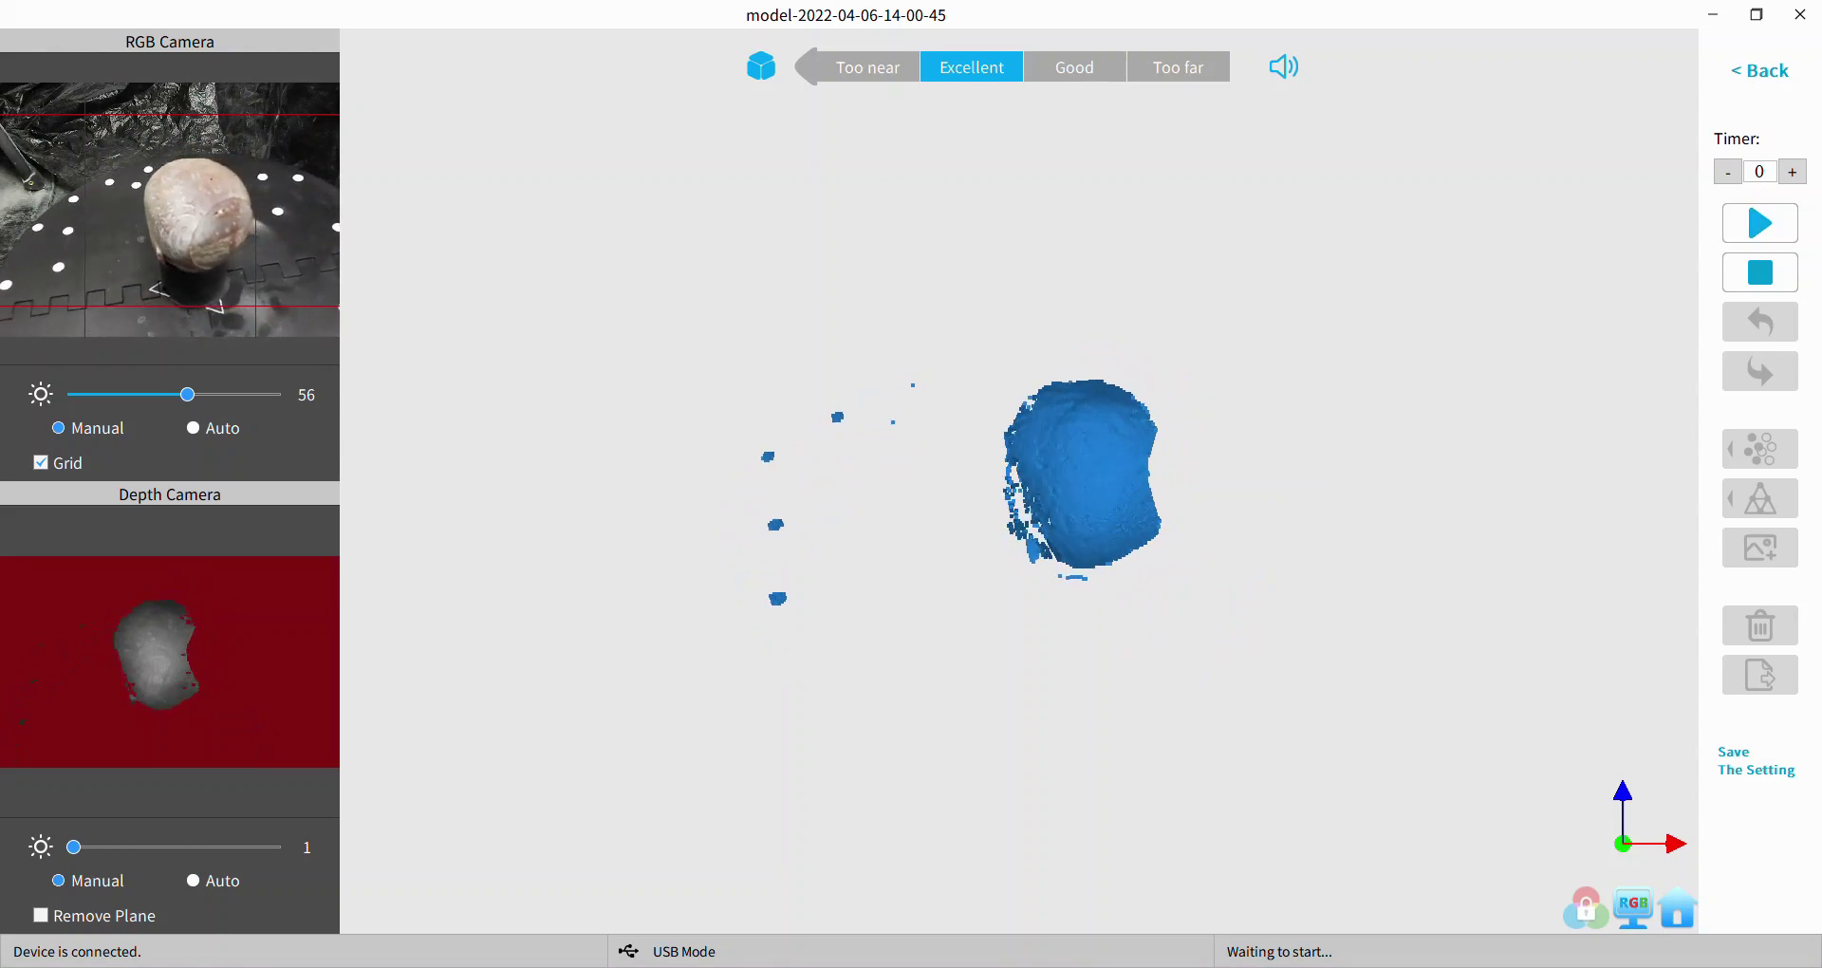
{"action": "left_click", "coordinate": [1758, 223]}
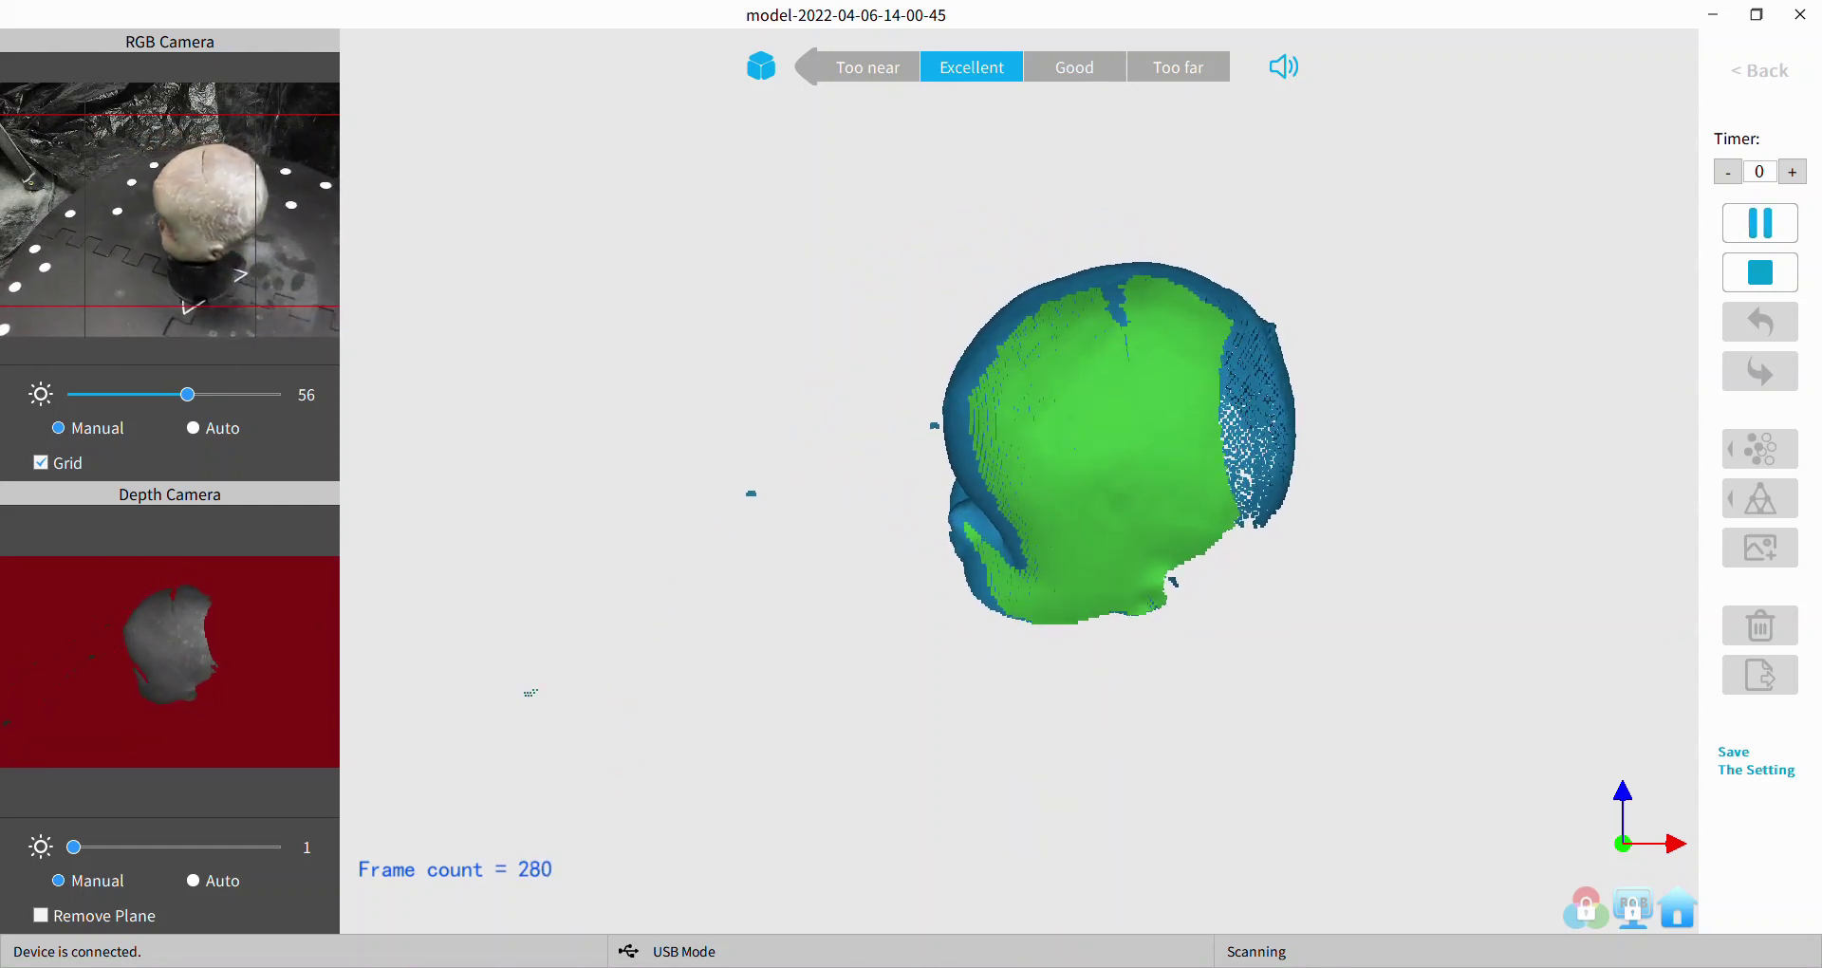
{"action": "key", "text": "space"}
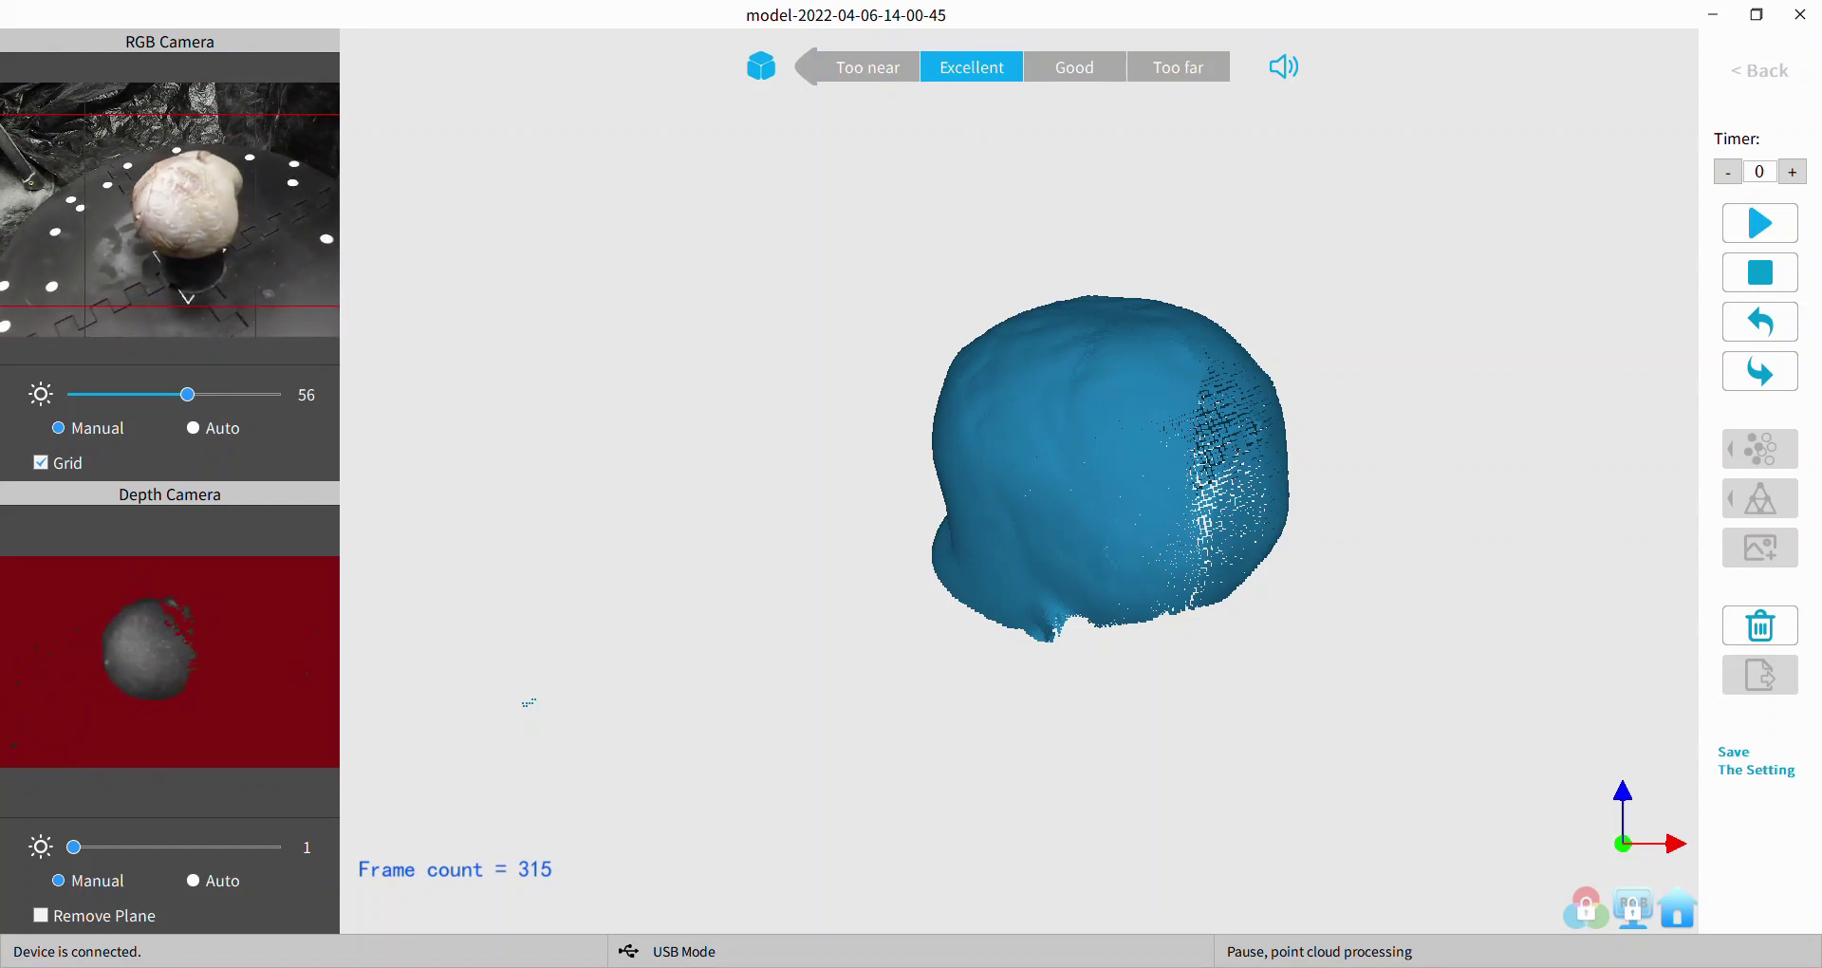
Continue the same scan with the head laid on its side, capturing two more passes and pausing after each
{"action": "key", "text": "space"}
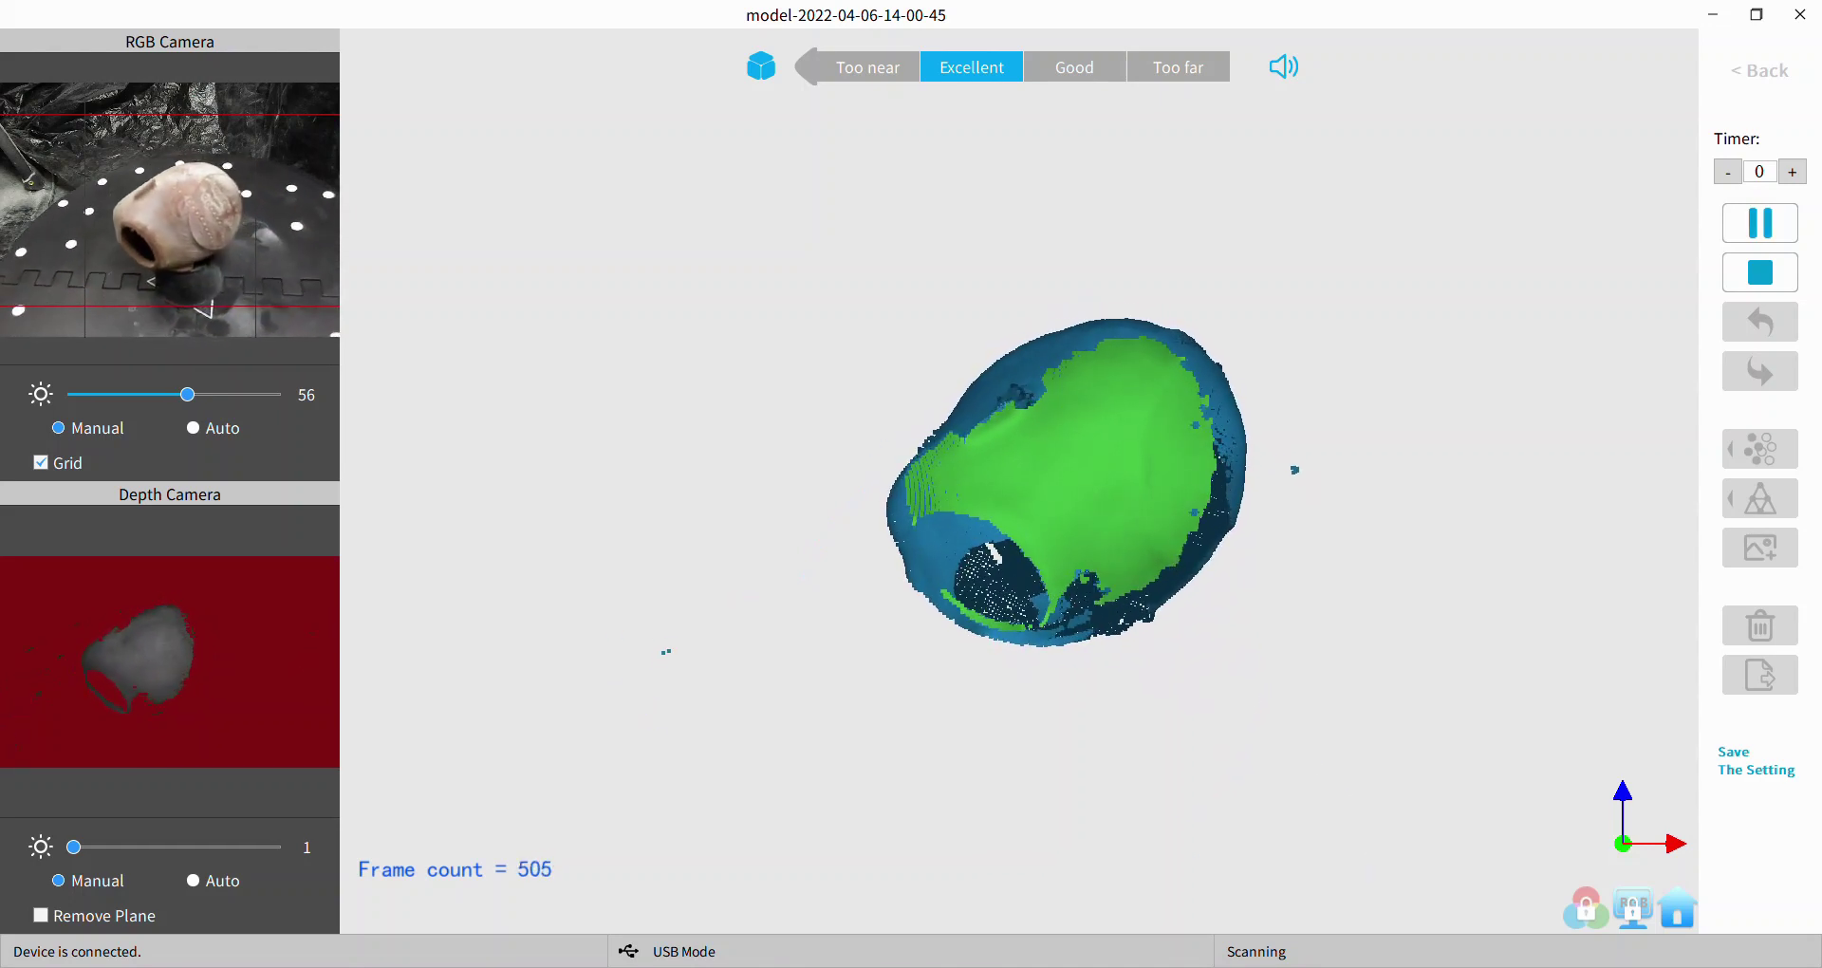
{"action": "key", "text": "space"}
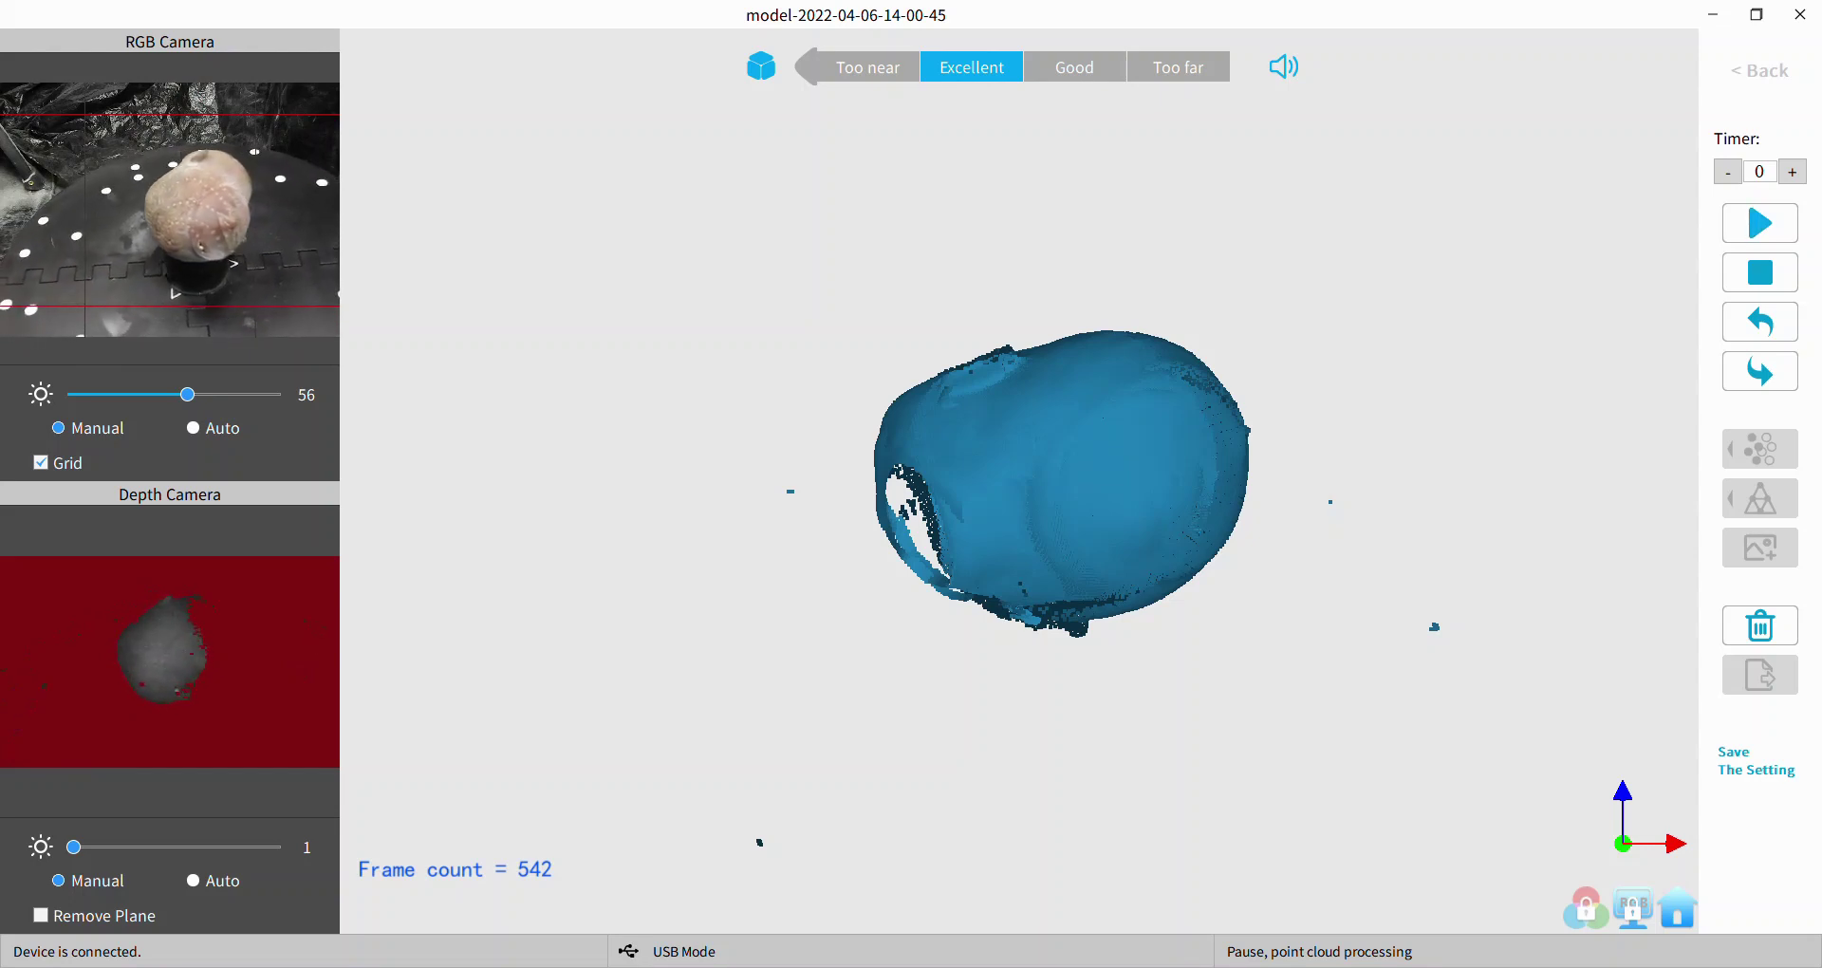
{"action": "key", "text": "space"}
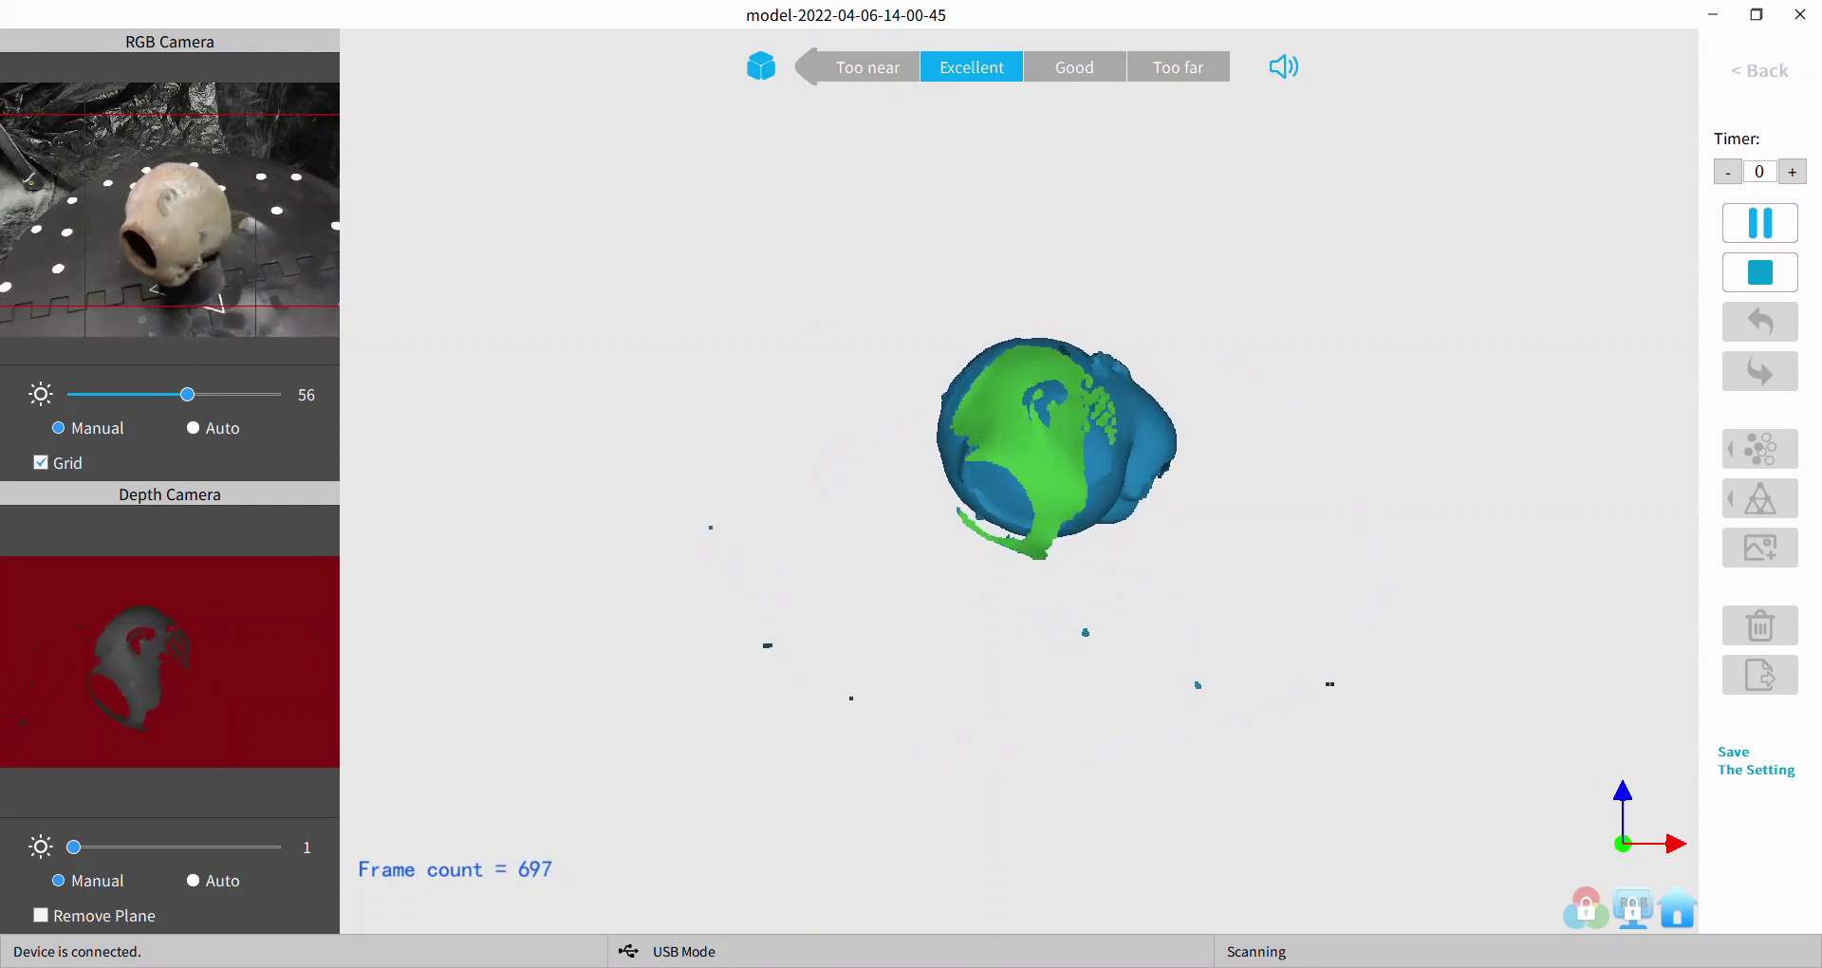
{"action": "key", "text": "space"}
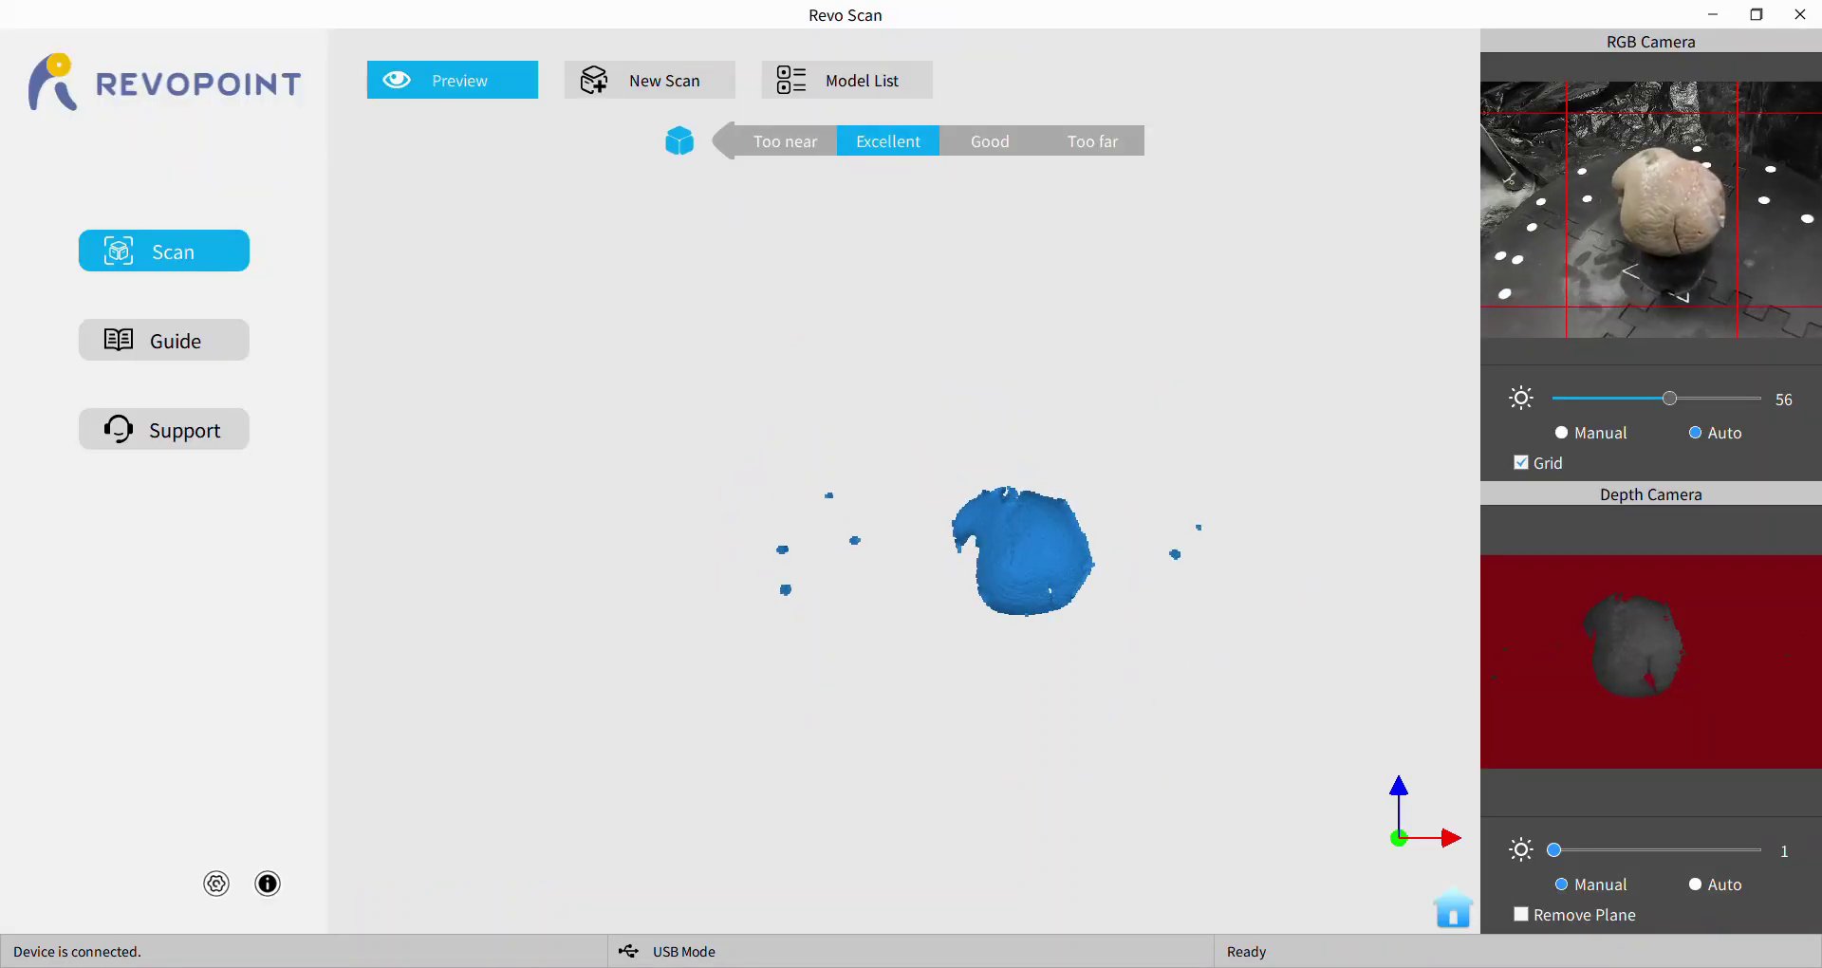
Create a new scan and capture the head lying on its side in two passes, pausing after each
{"action": "left_click", "coordinate": [649, 80]}
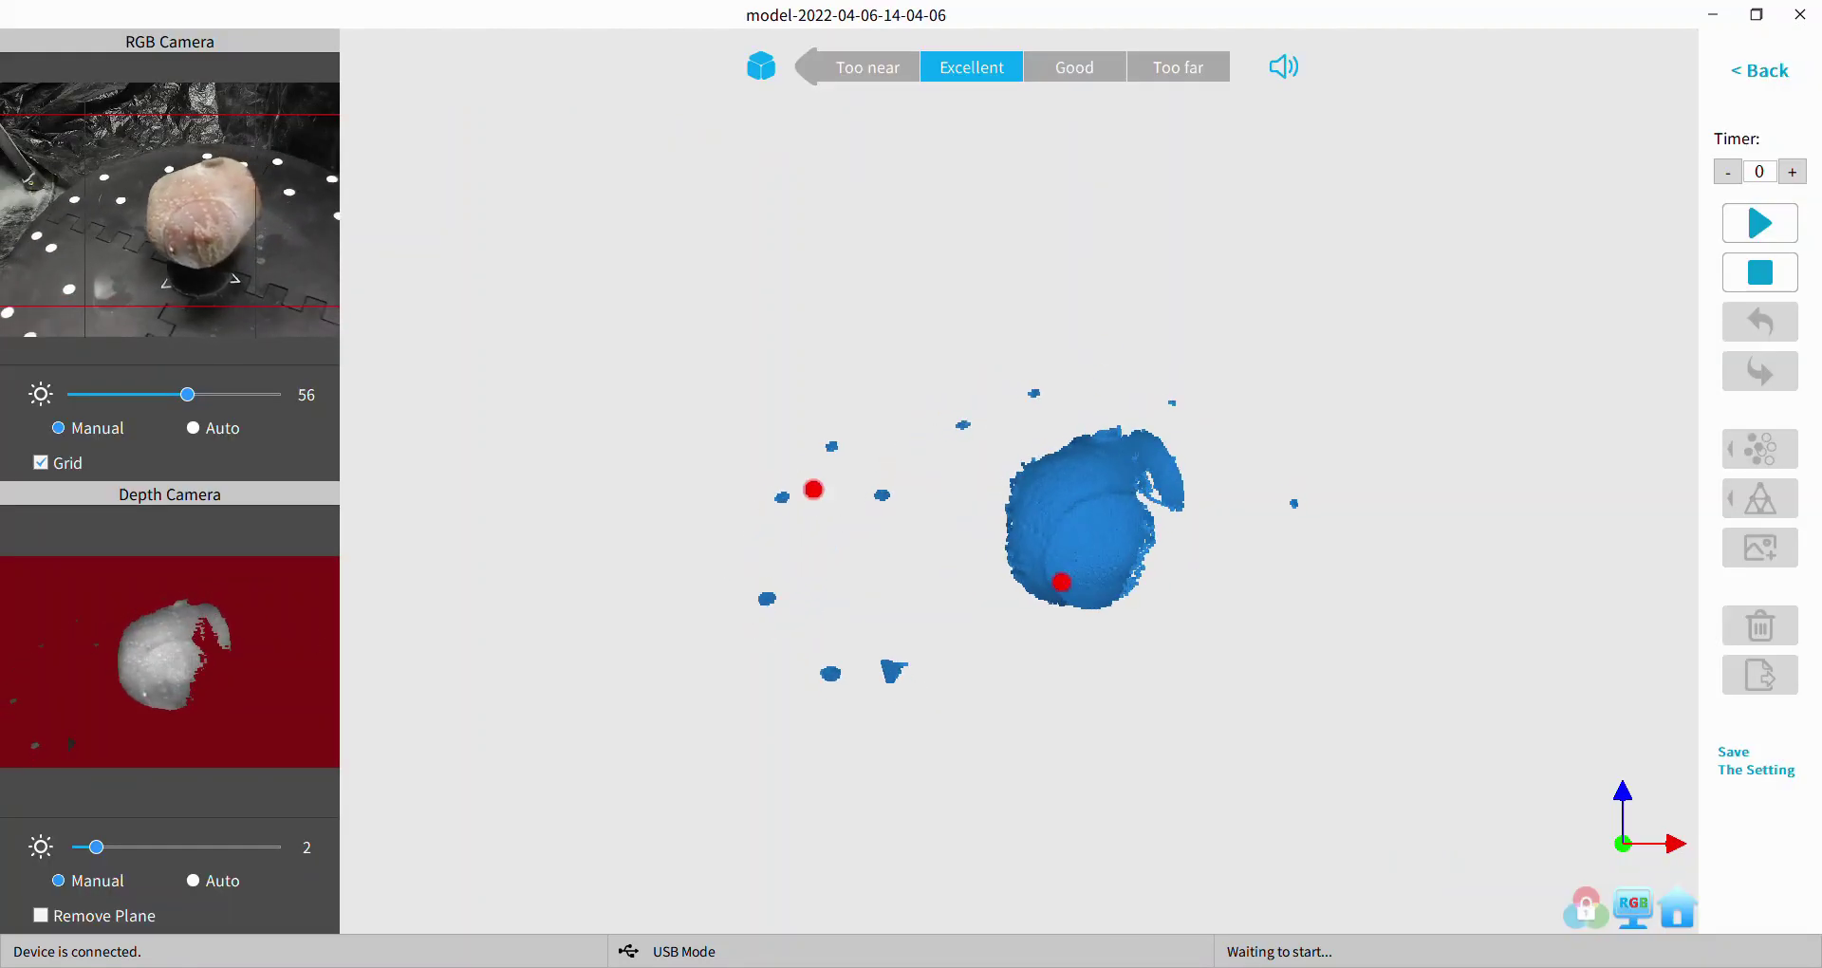
{"action": "key", "text": "space"}
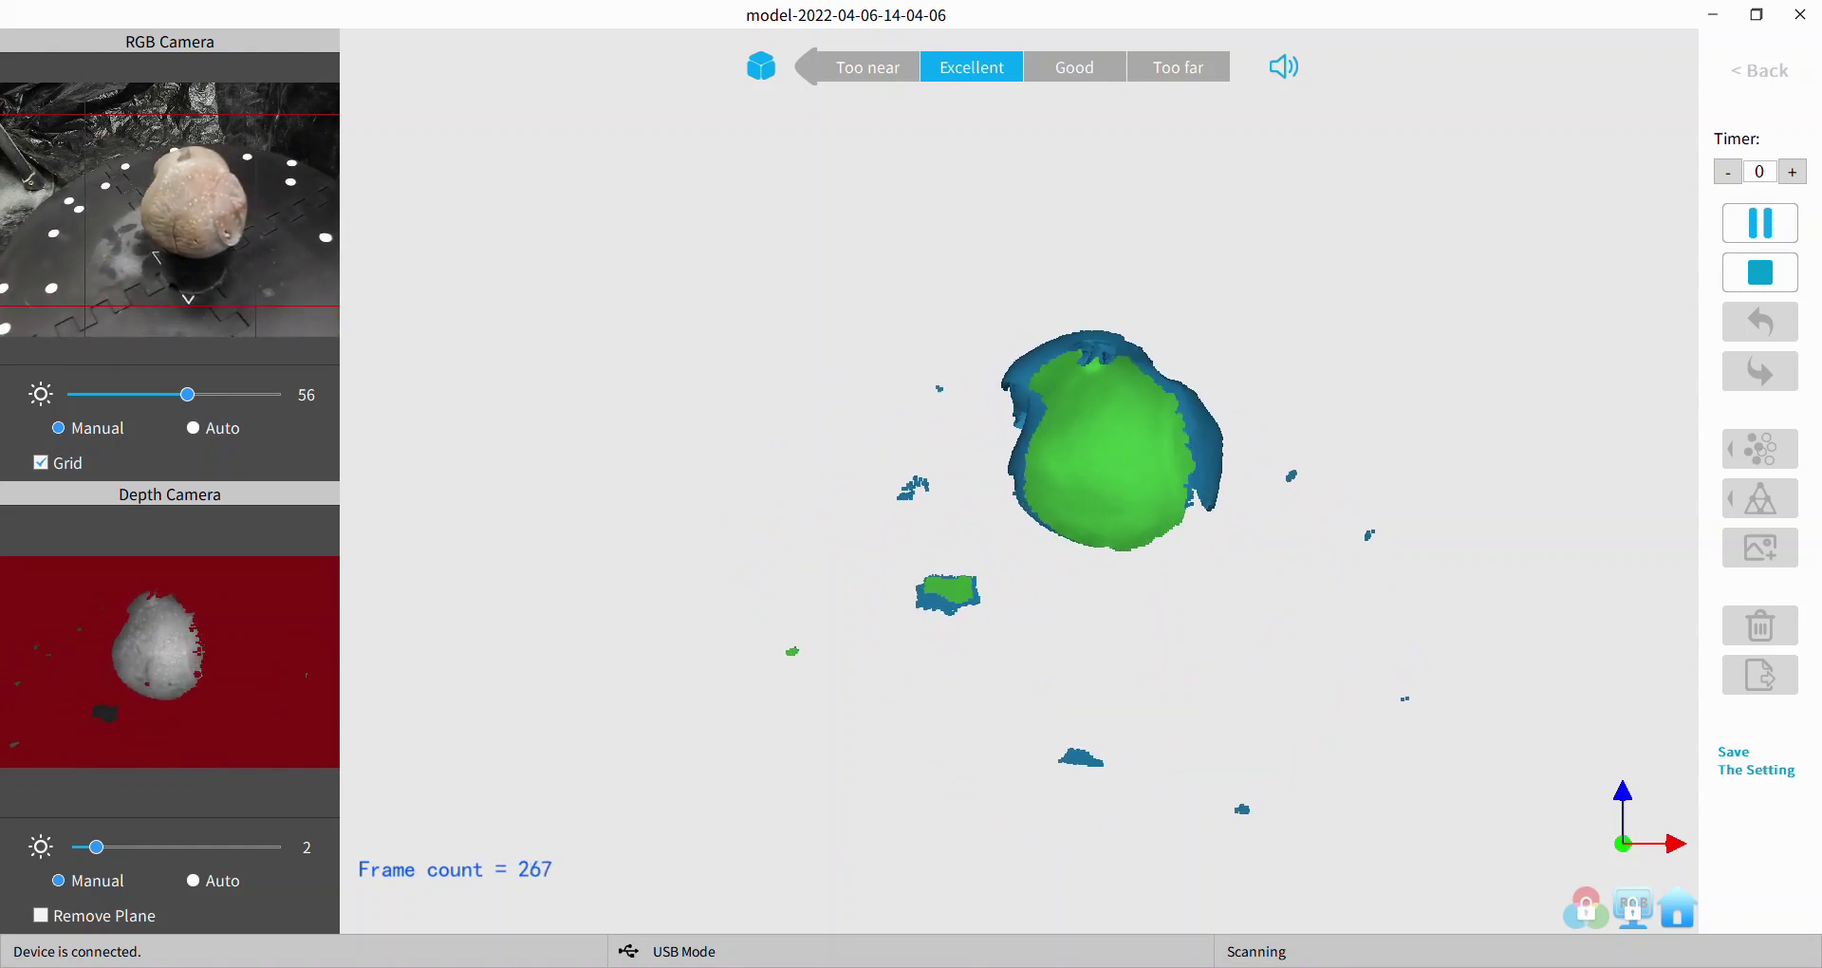
{"action": "key", "text": "space"}
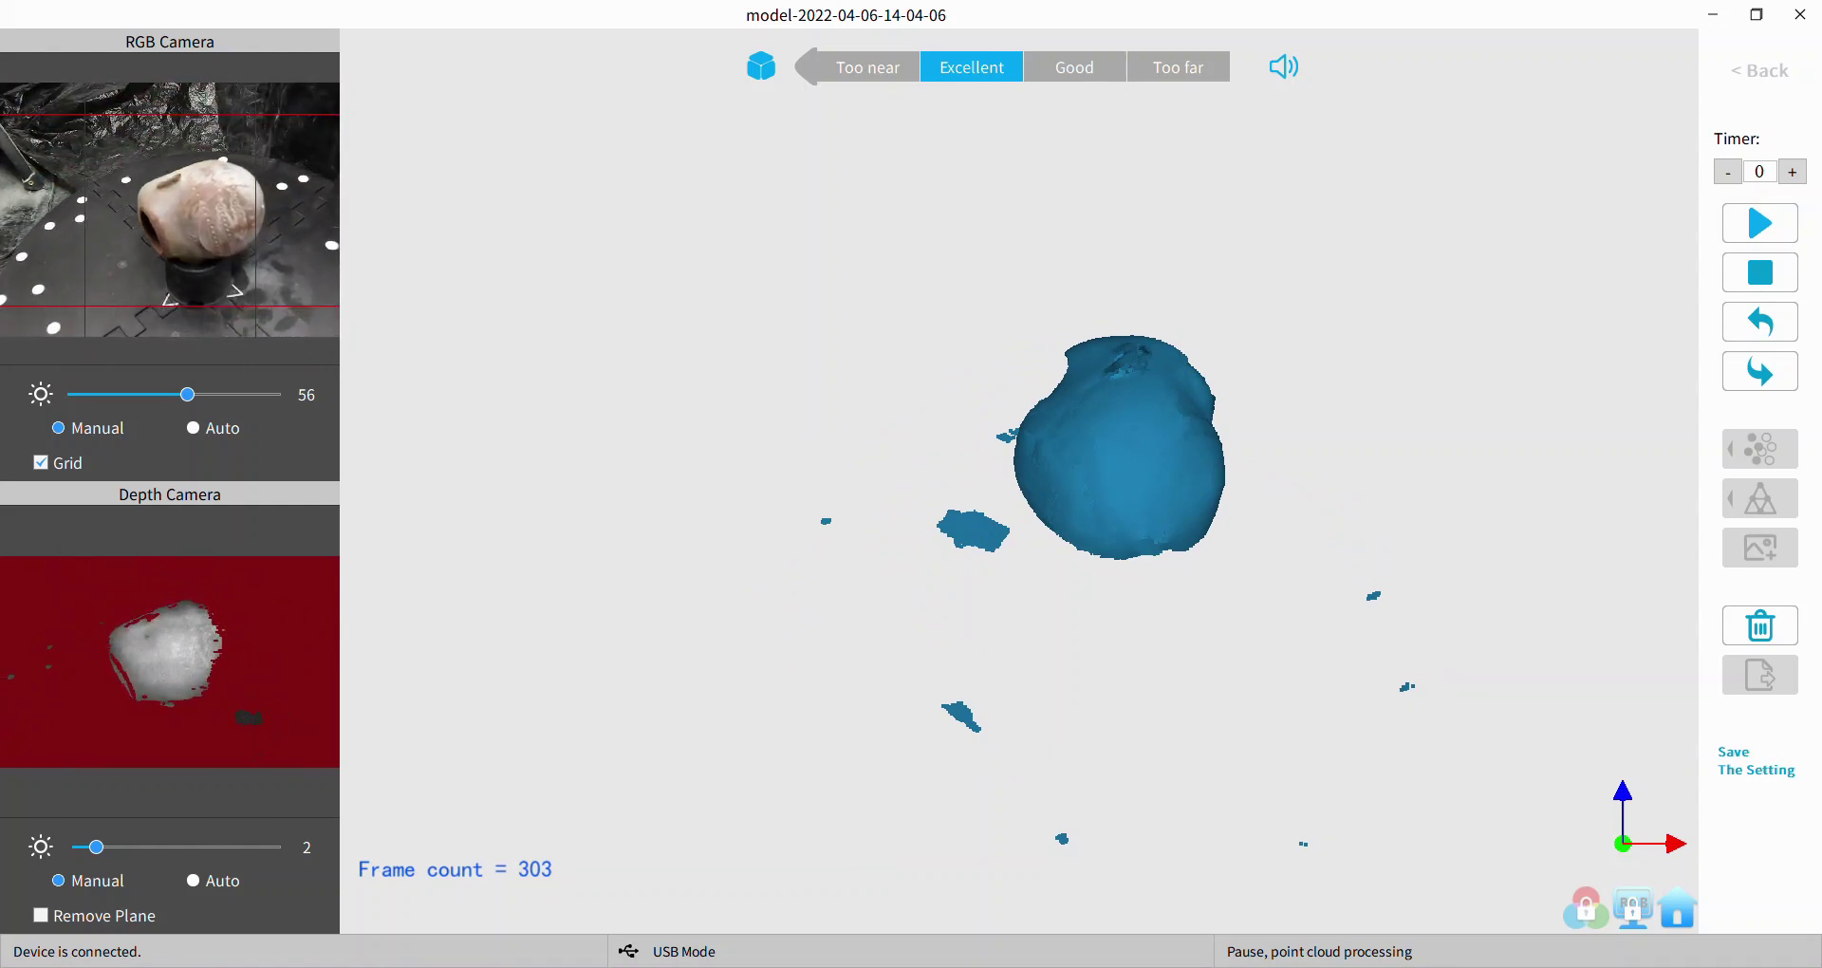
{"action": "key", "text": "space"}
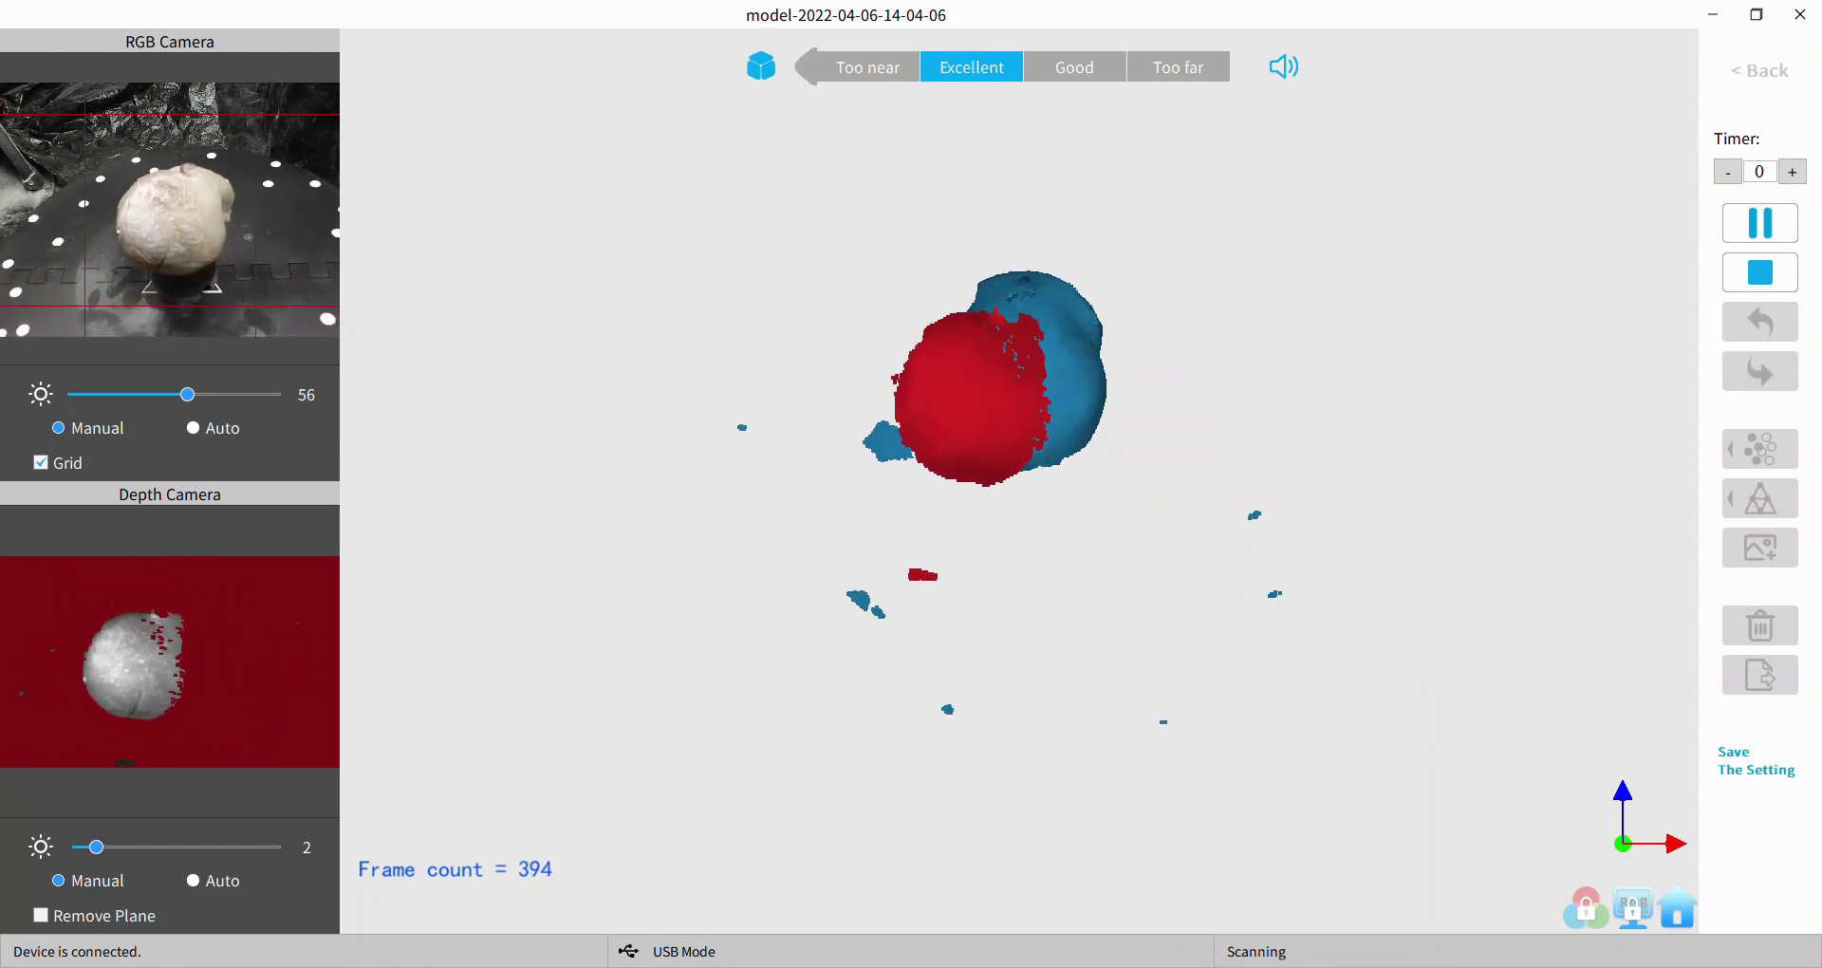
{"action": "key", "text": "space"}
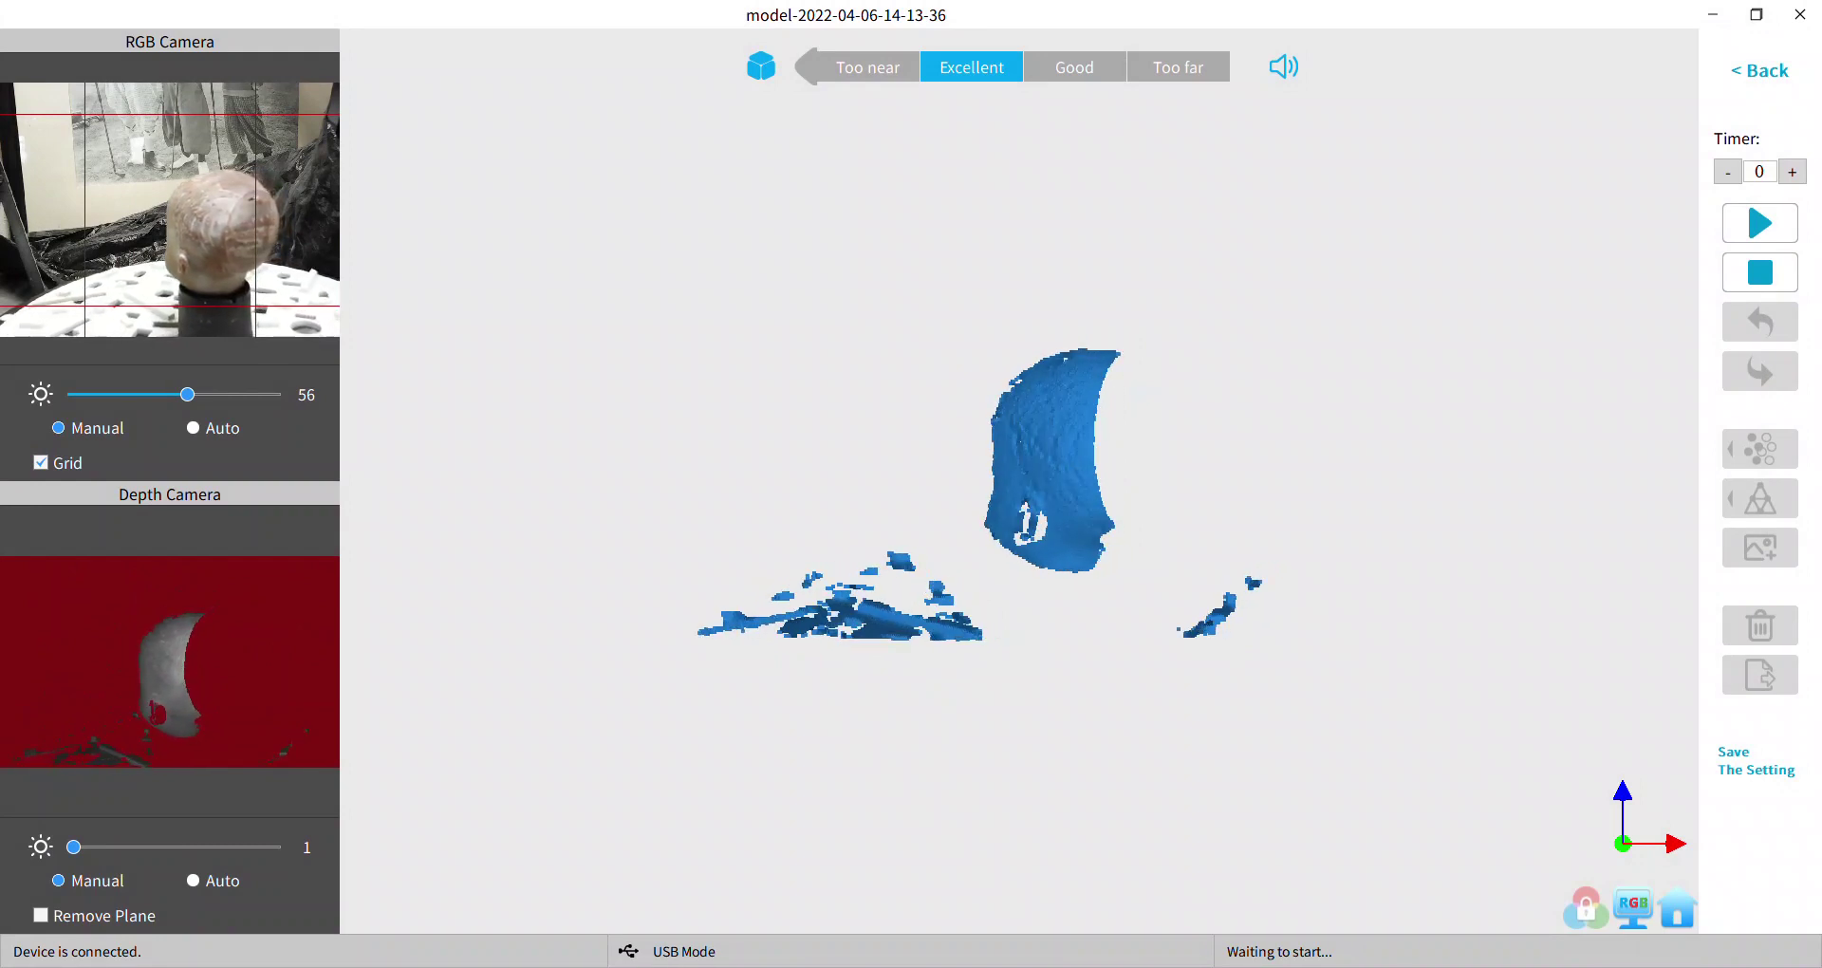
Scan the upright head on the white perforated turntable with manual depth exposure at 1, and pause after a full rotation
{"action": "left_click", "coordinate": [193, 880]}
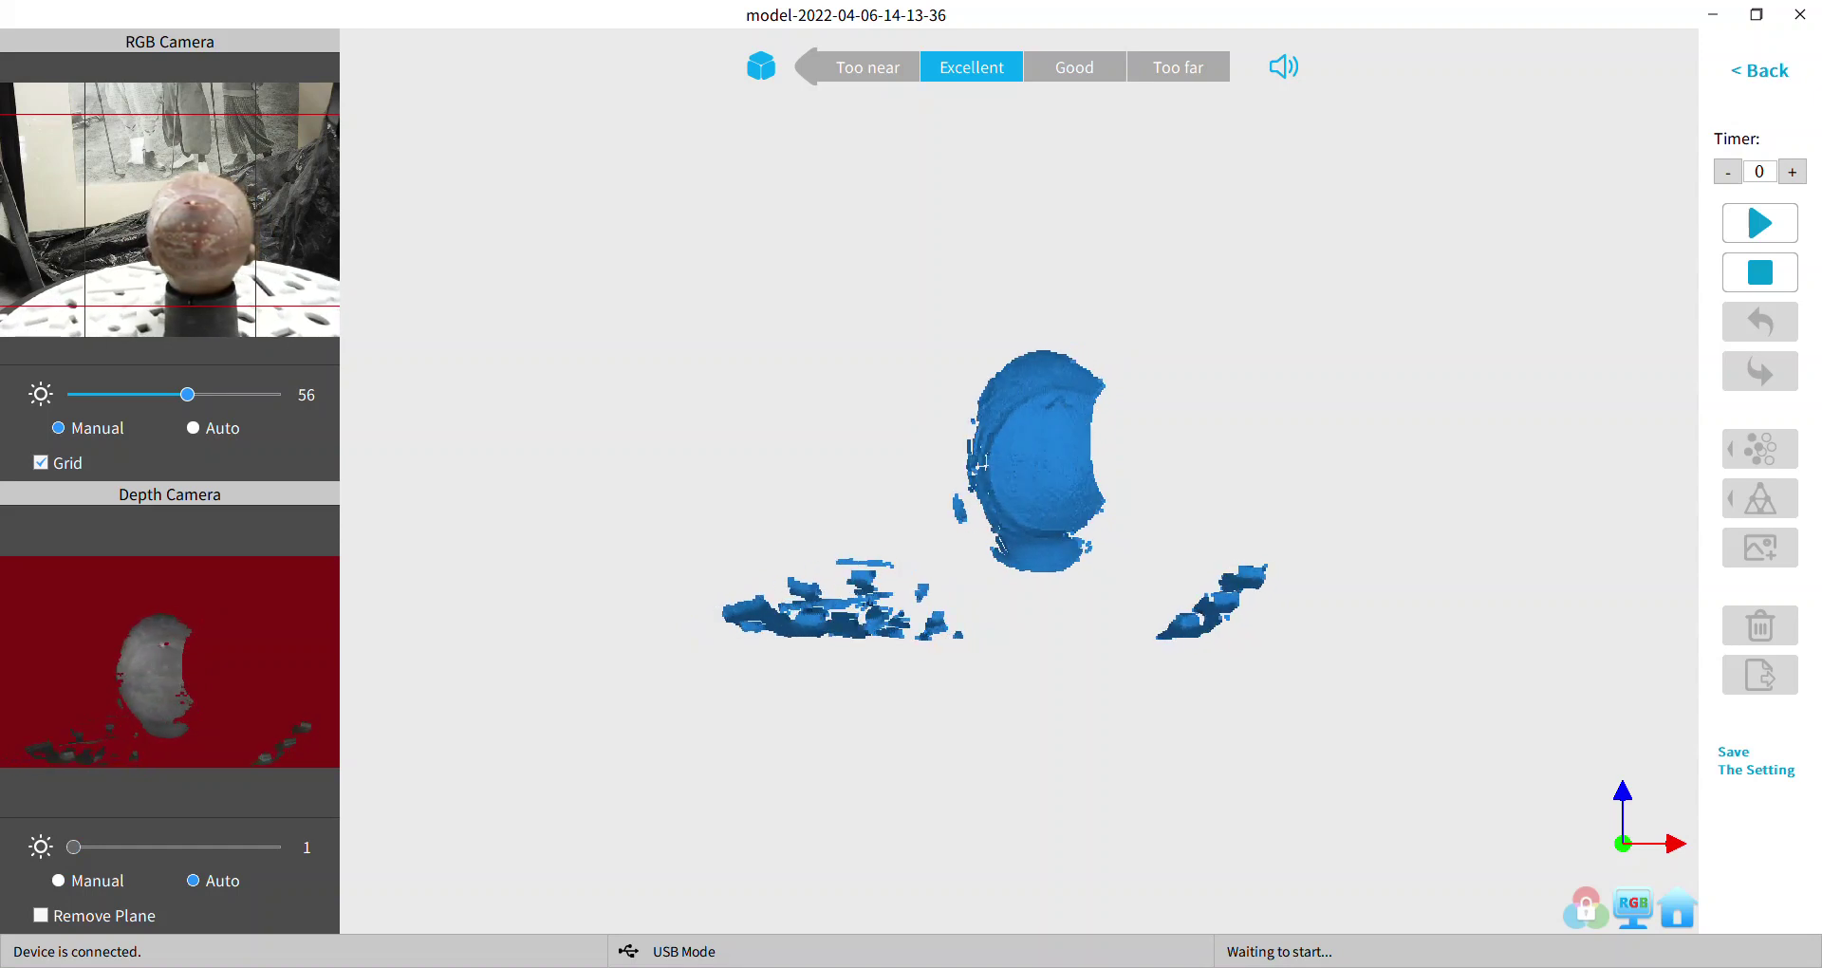
{"action": "left_click", "coordinate": [58, 879]}
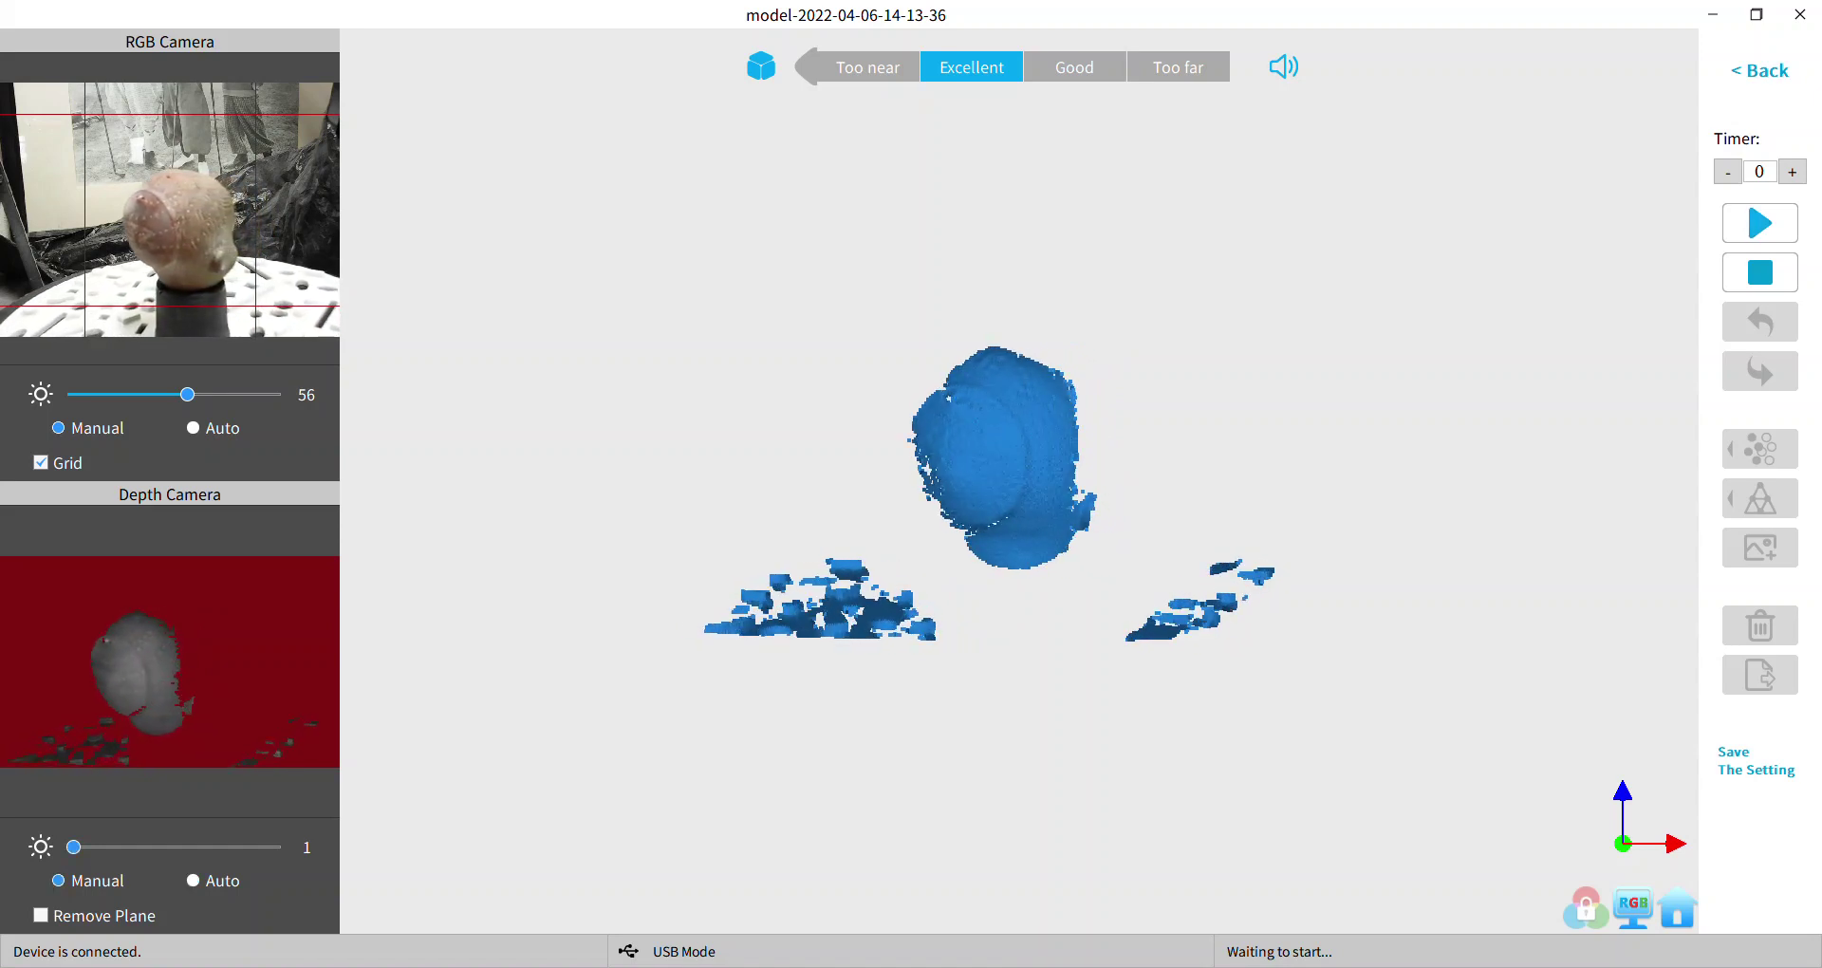
{"action": "left_click", "coordinate": [1759, 223]}
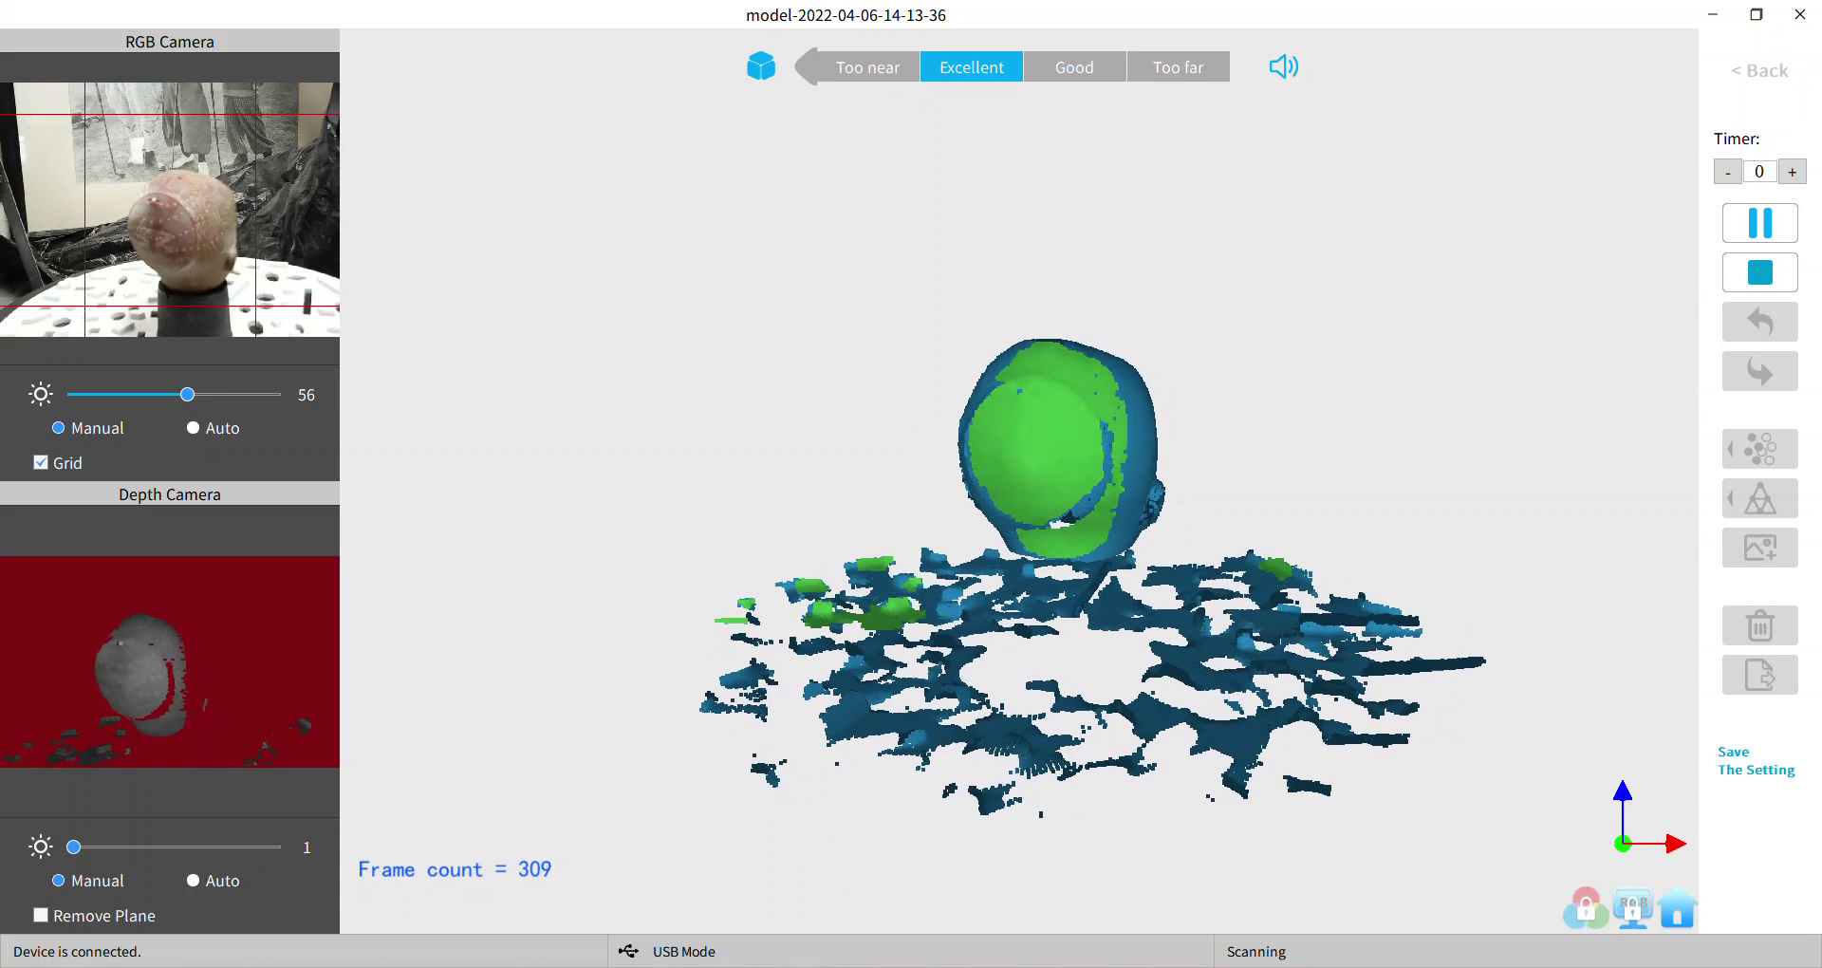
{"action": "key", "text": "space"}
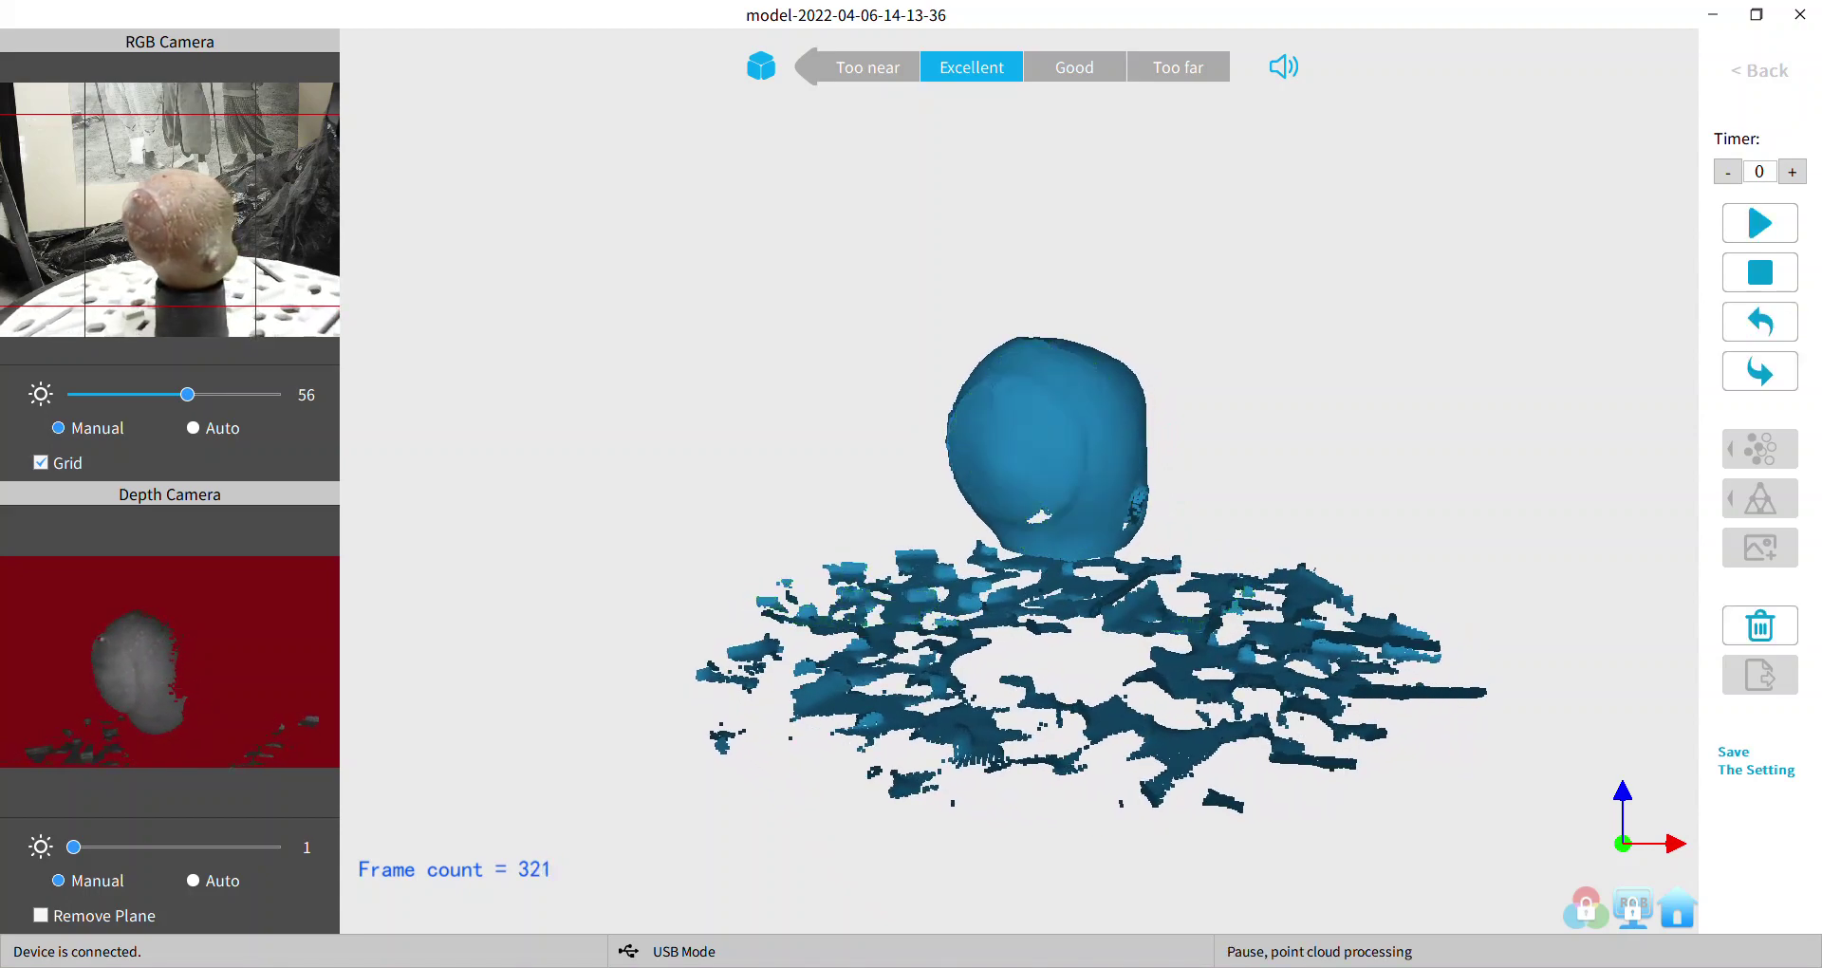
Check the paused point cloud from above, and continue the scan from a higher camera angle to cover the crown
{"action": "left_click_drag", "start_coordinate": [1044, 446], "coordinate": [779, 550]}
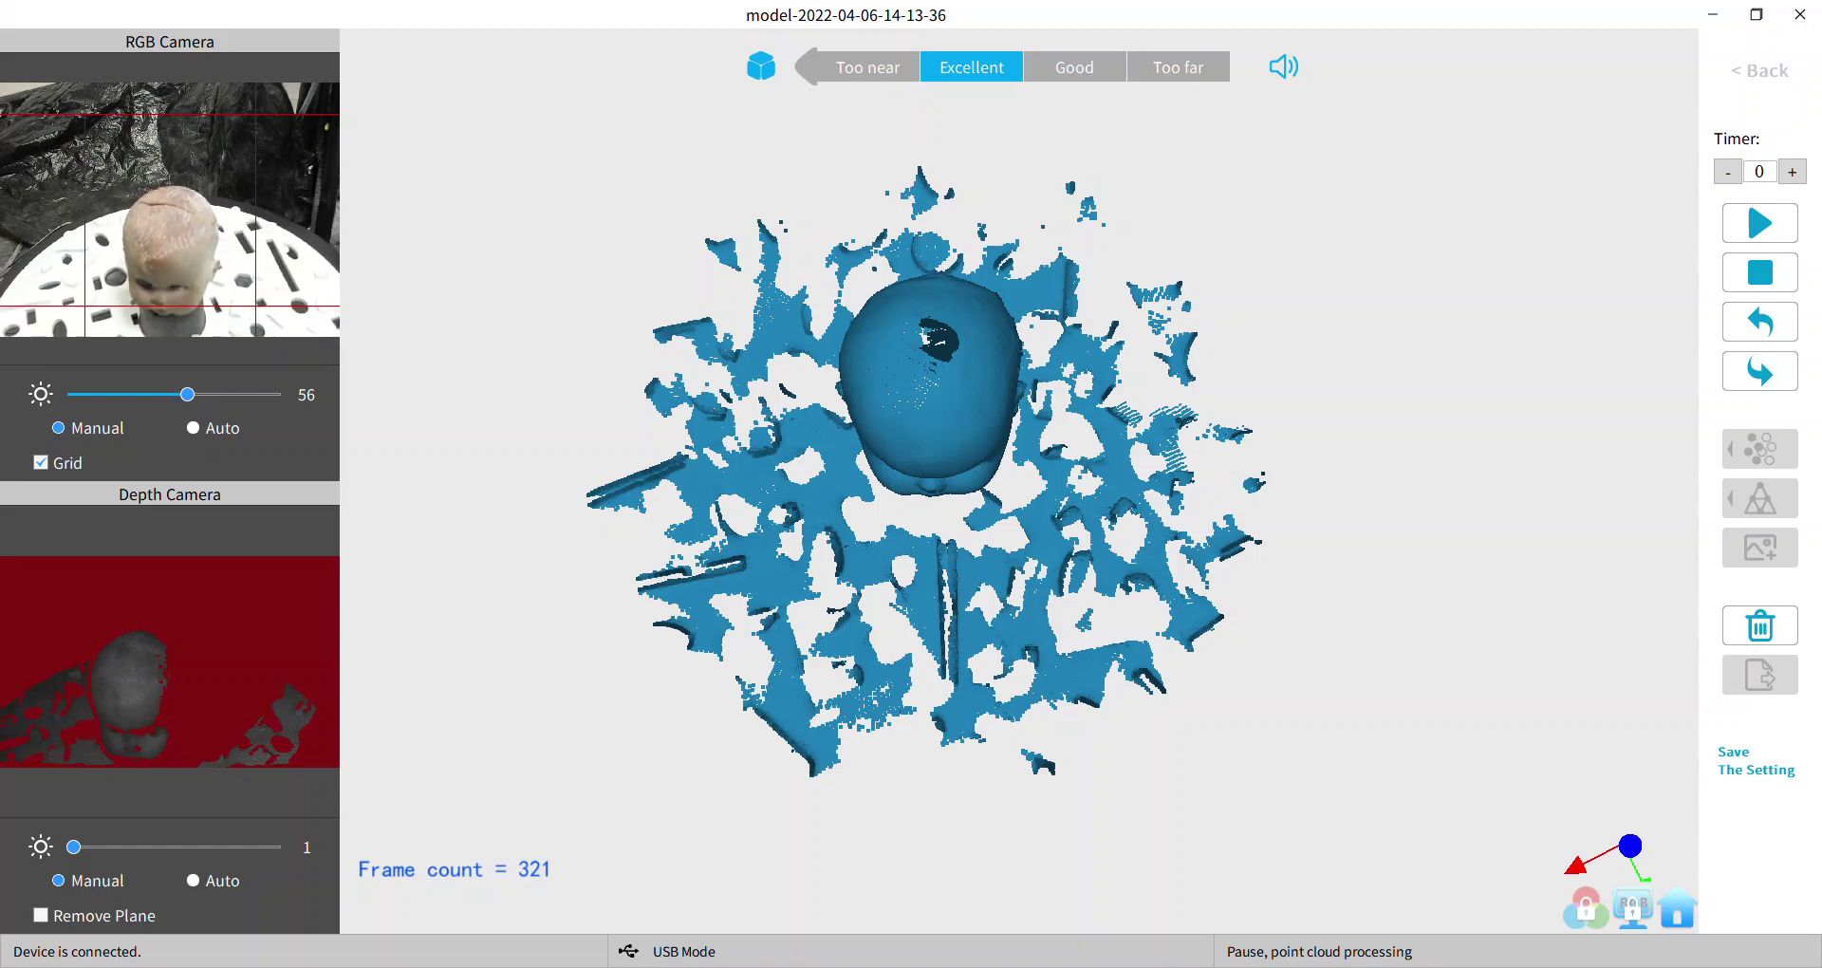
{"action": "left_click", "coordinate": [1758, 223]}
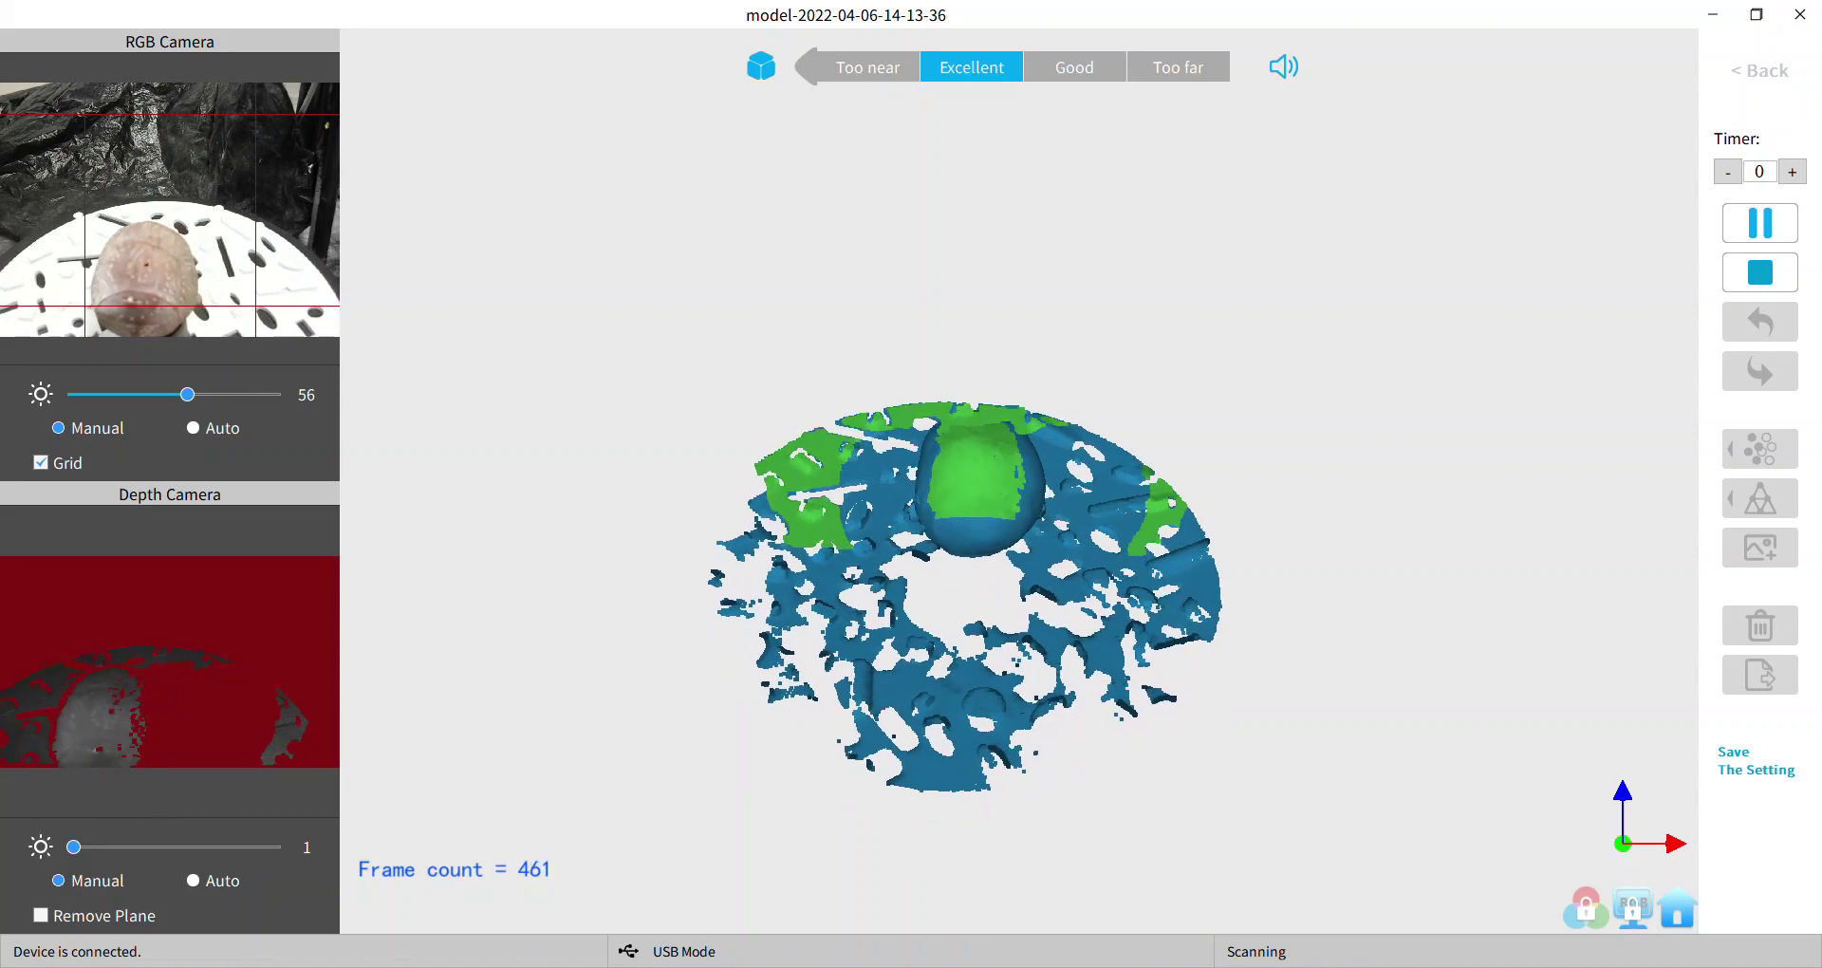
{"action": "key", "text": "space"}
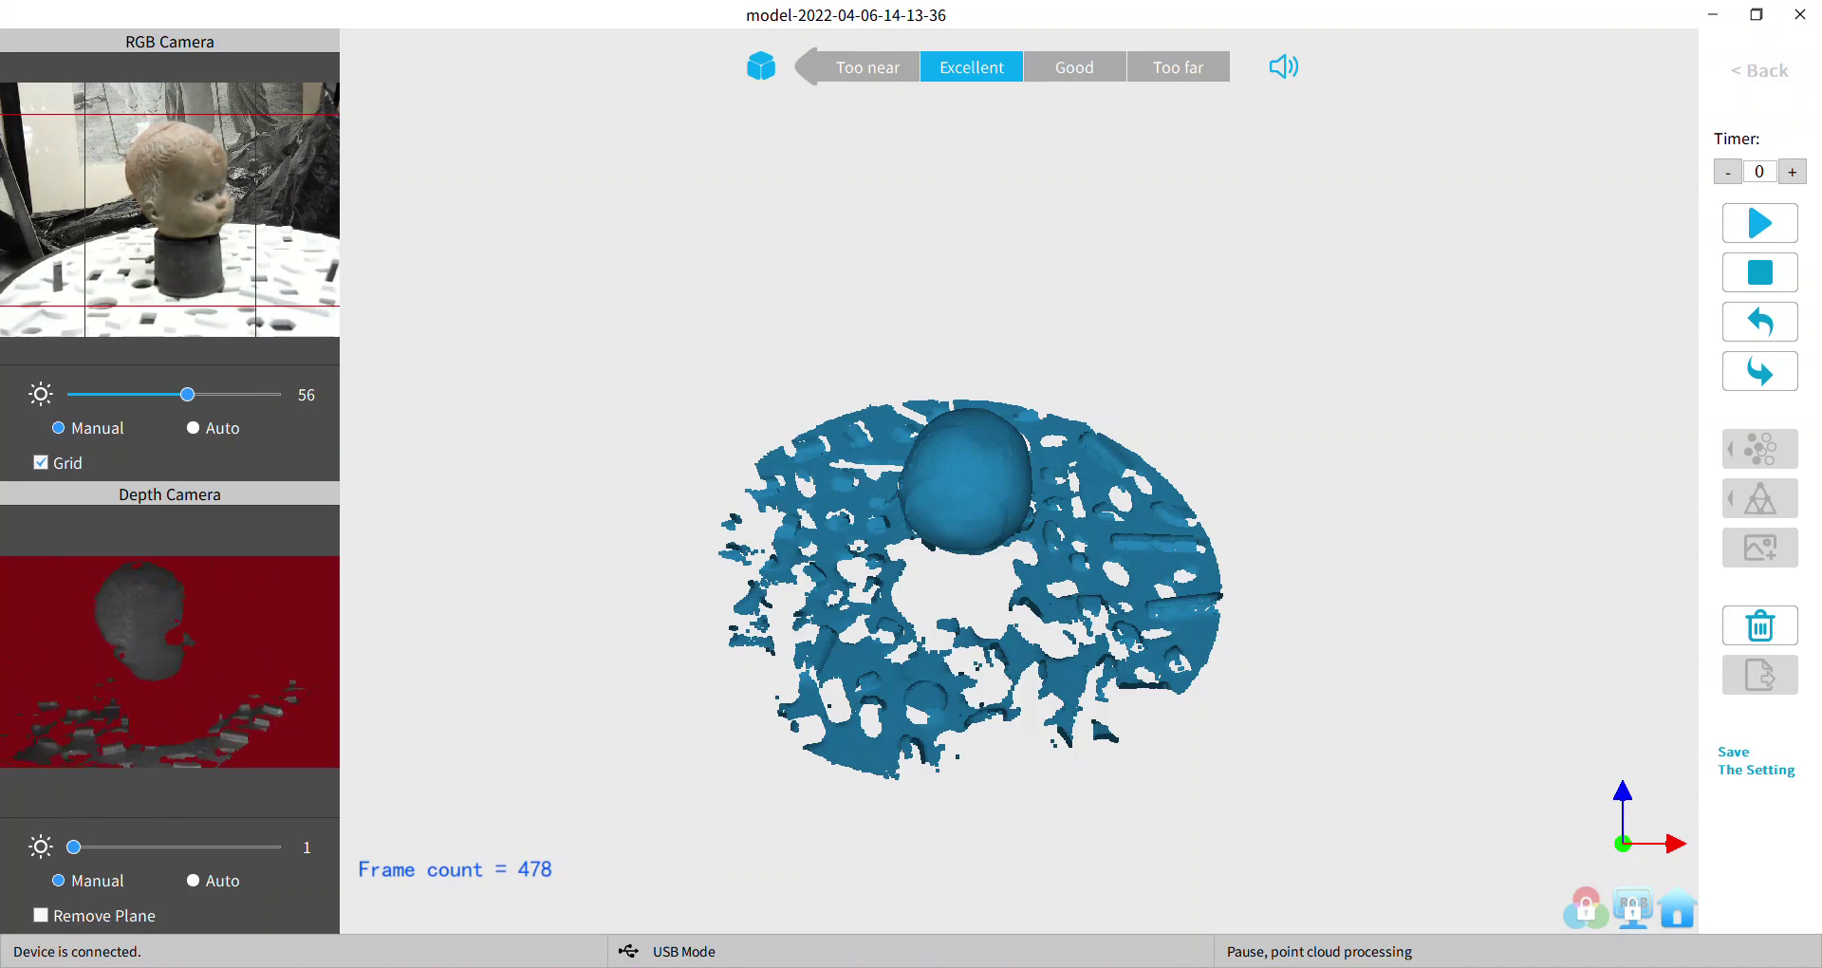
Continue the scan with the camera aimed level at the face and neck, and pause it
{"action": "key", "text": "space"}
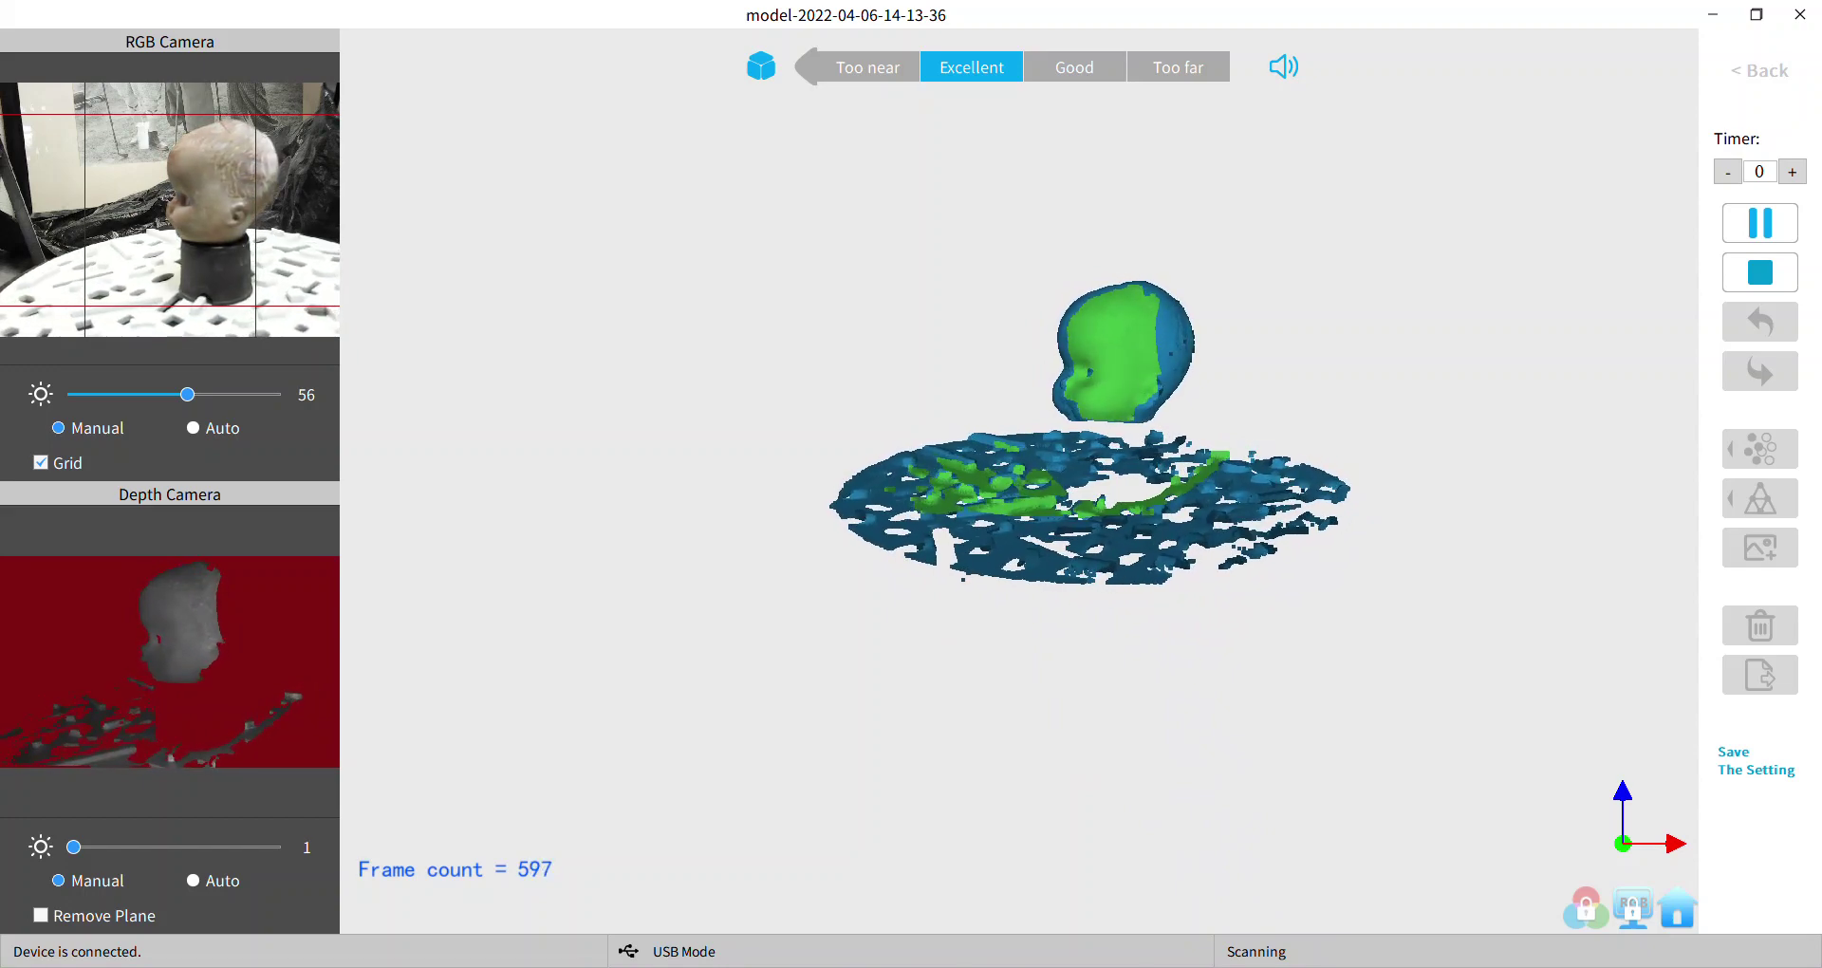
{"action": "left_click", "coordinate": [1758, 222]}
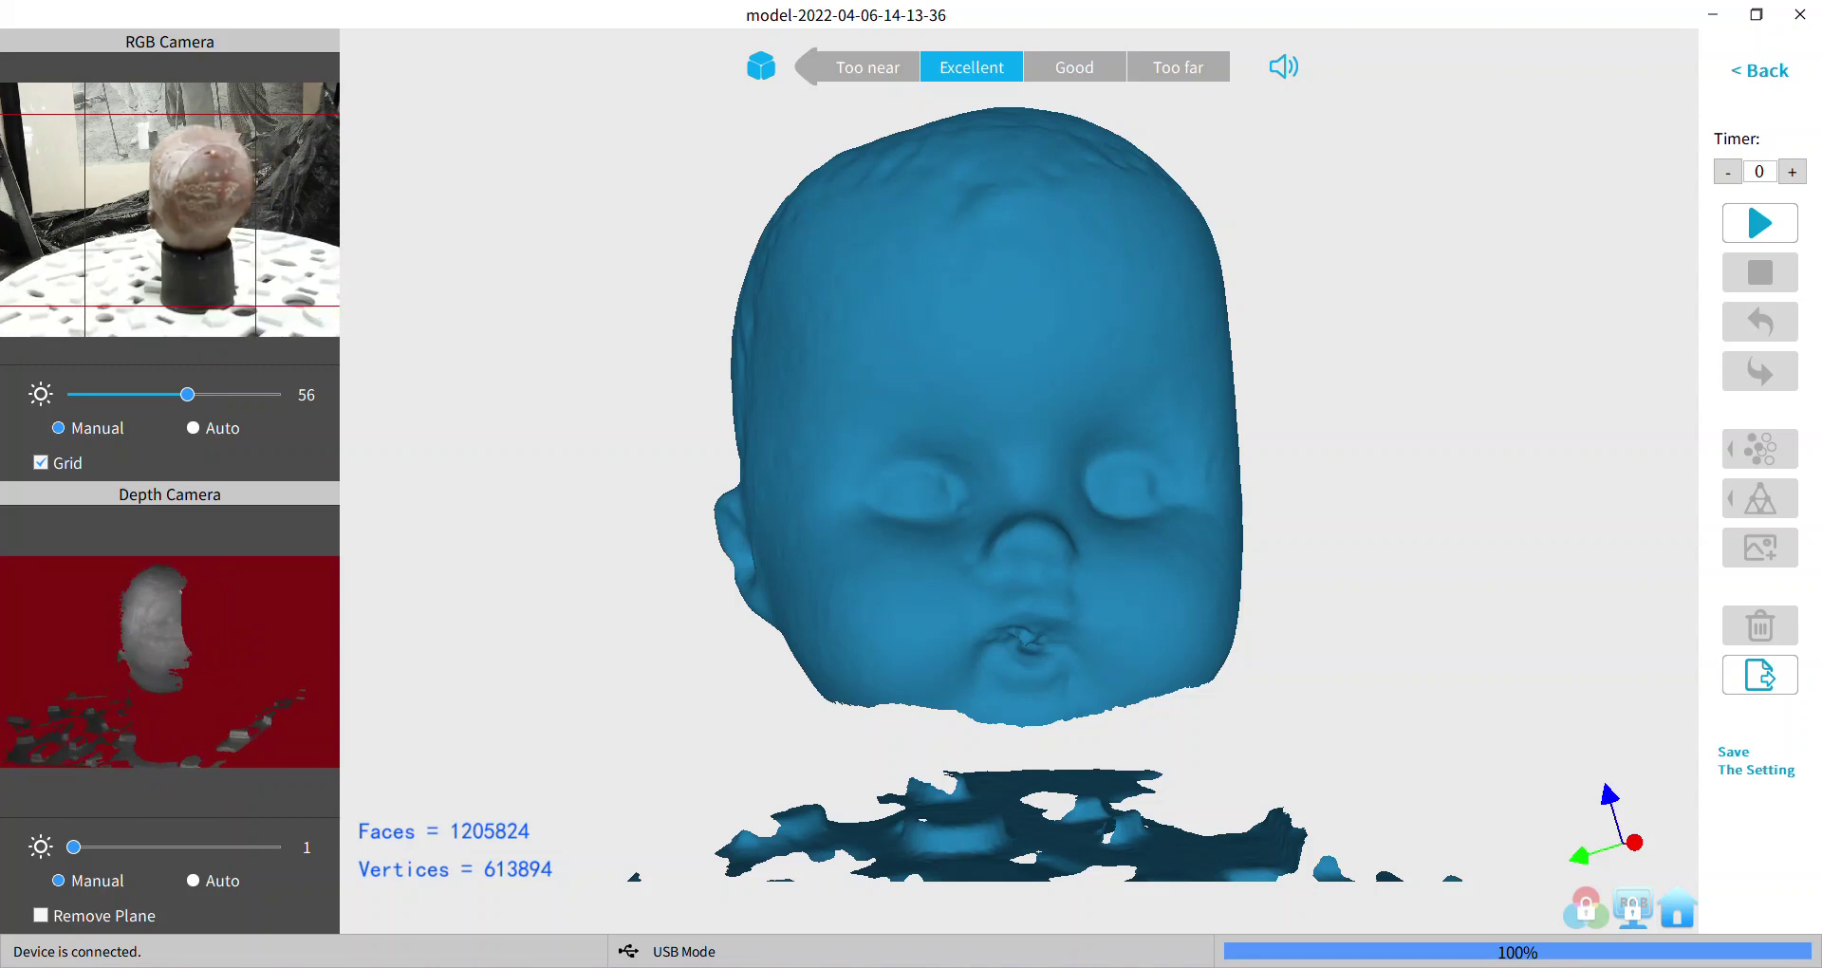
{"action": "scroll", "coordinate": [1018, 481], "scroll_direction": "down", "scroll_amount": 4}
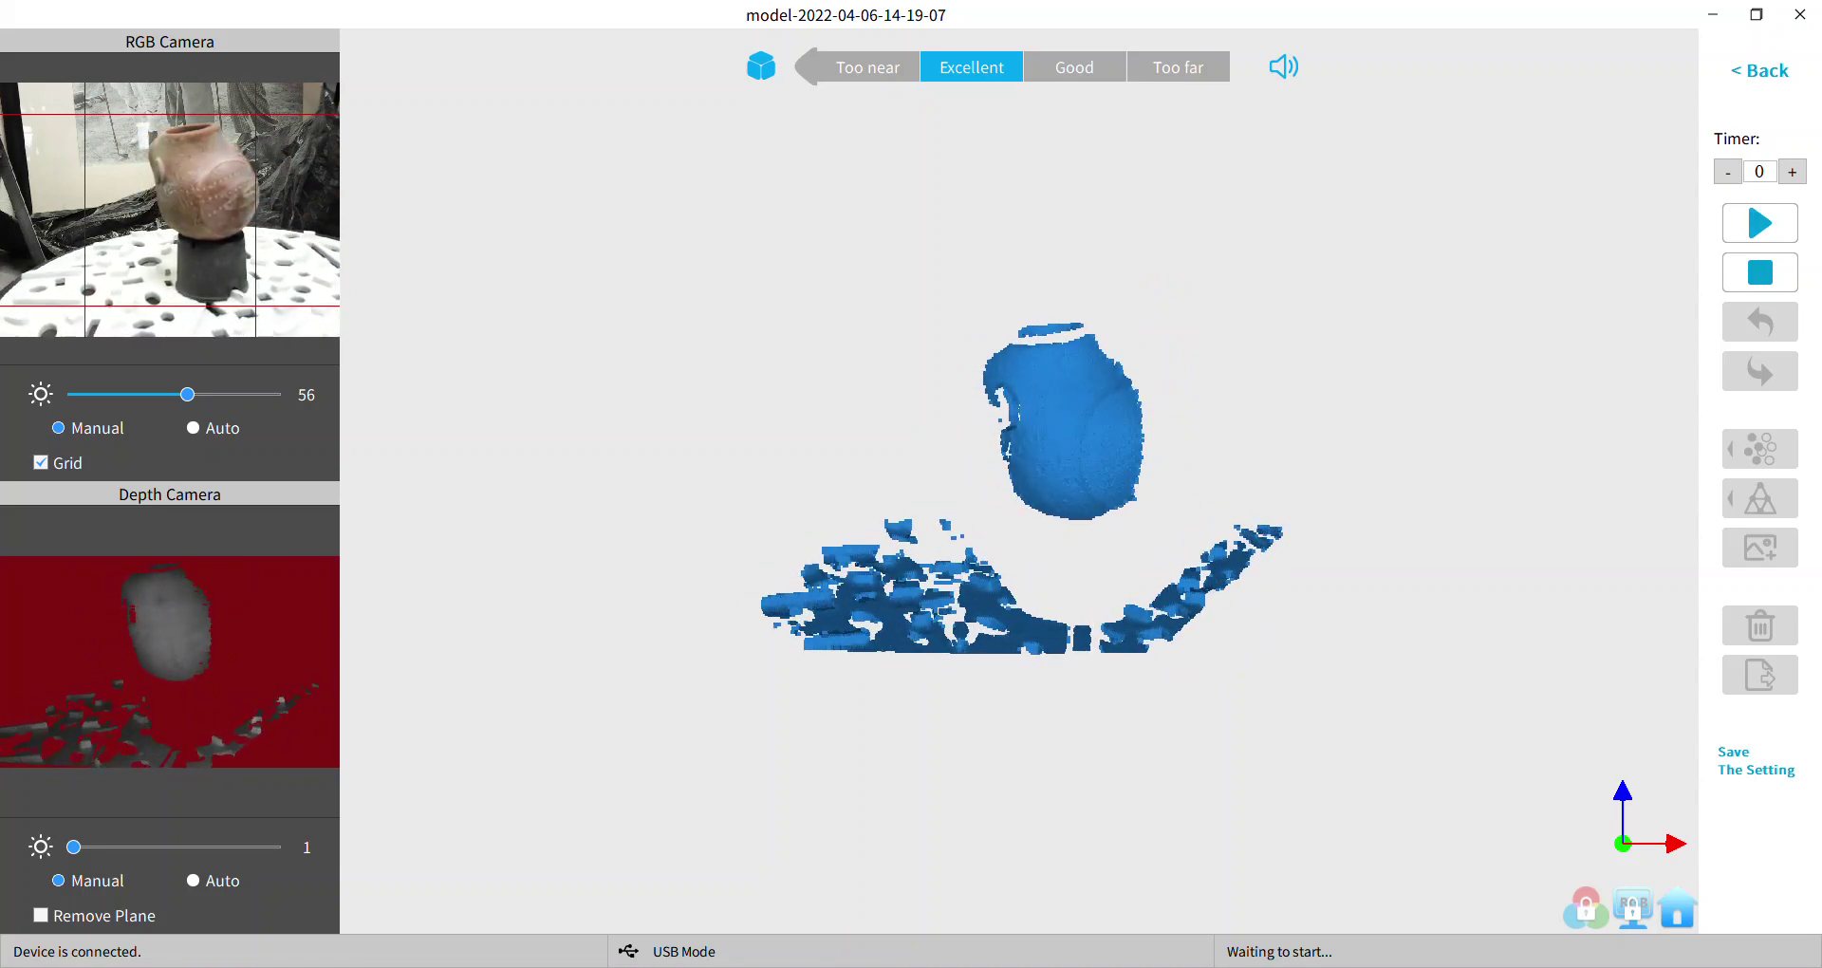
Scan the upside-down head on the perforated turntable with manual depth exposure at 1, and pause after a full rotation
{"action": "left_click", "coordinate": [193, 879]}
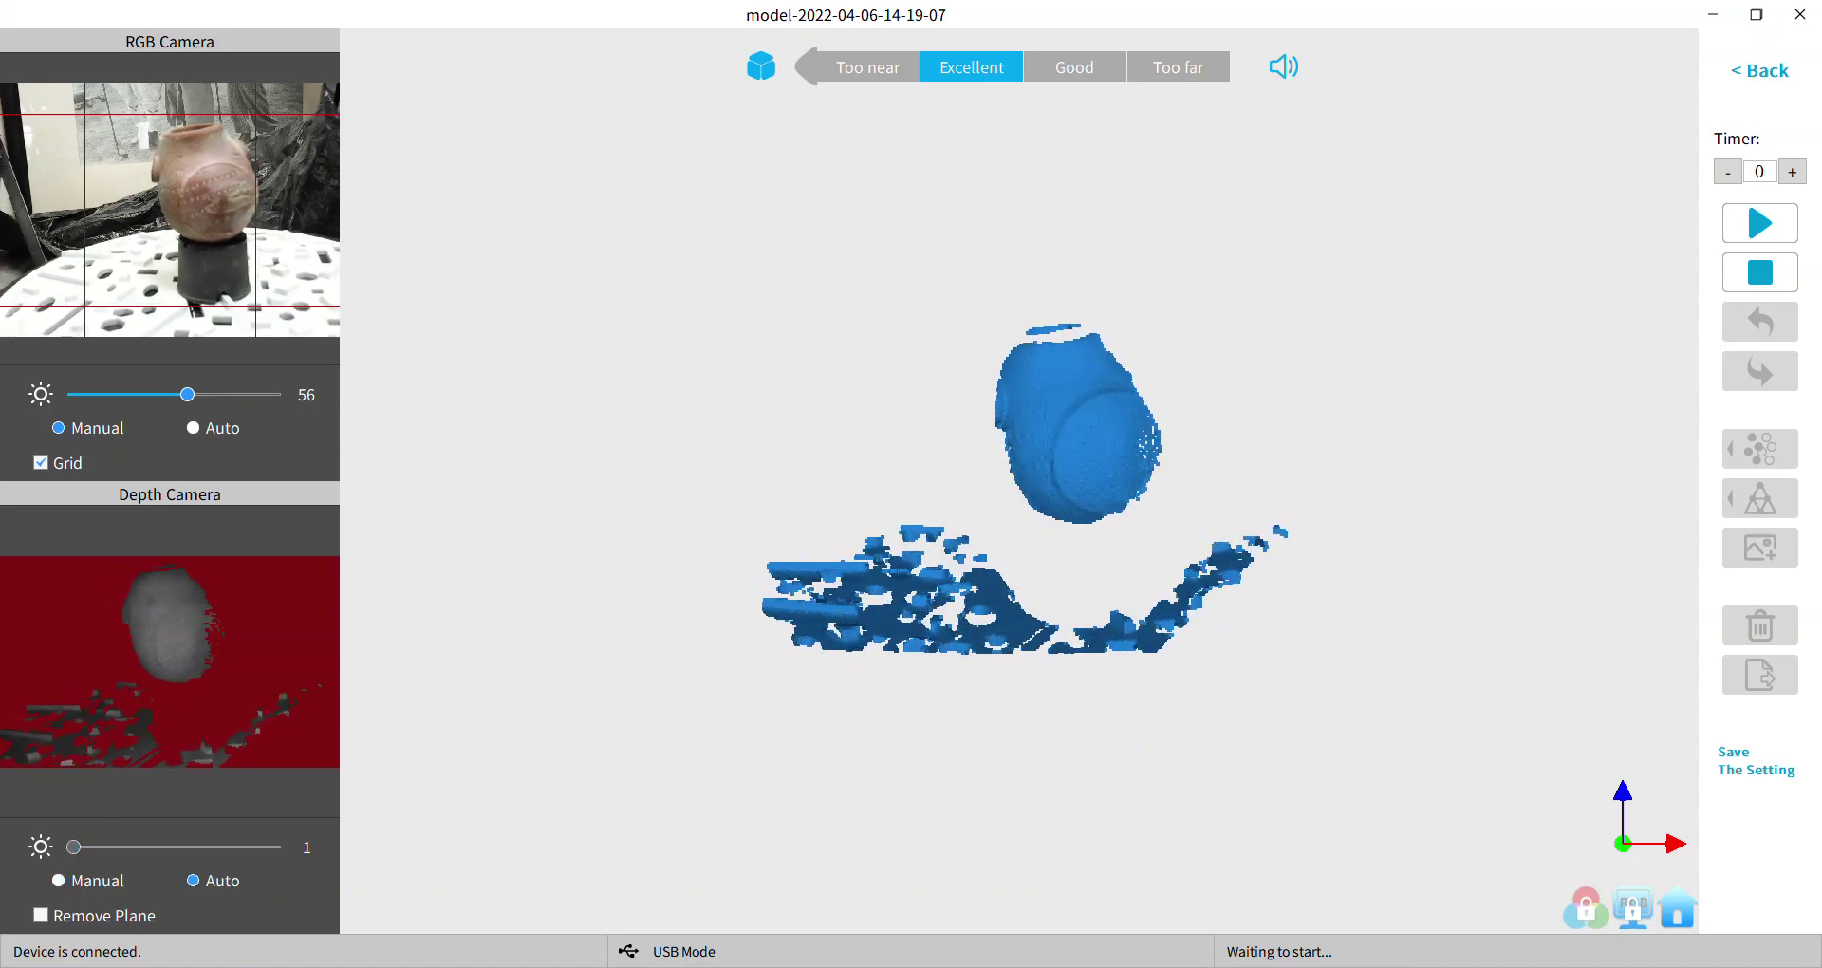
{"action": "left_click", "coordinate": [58, 880]}
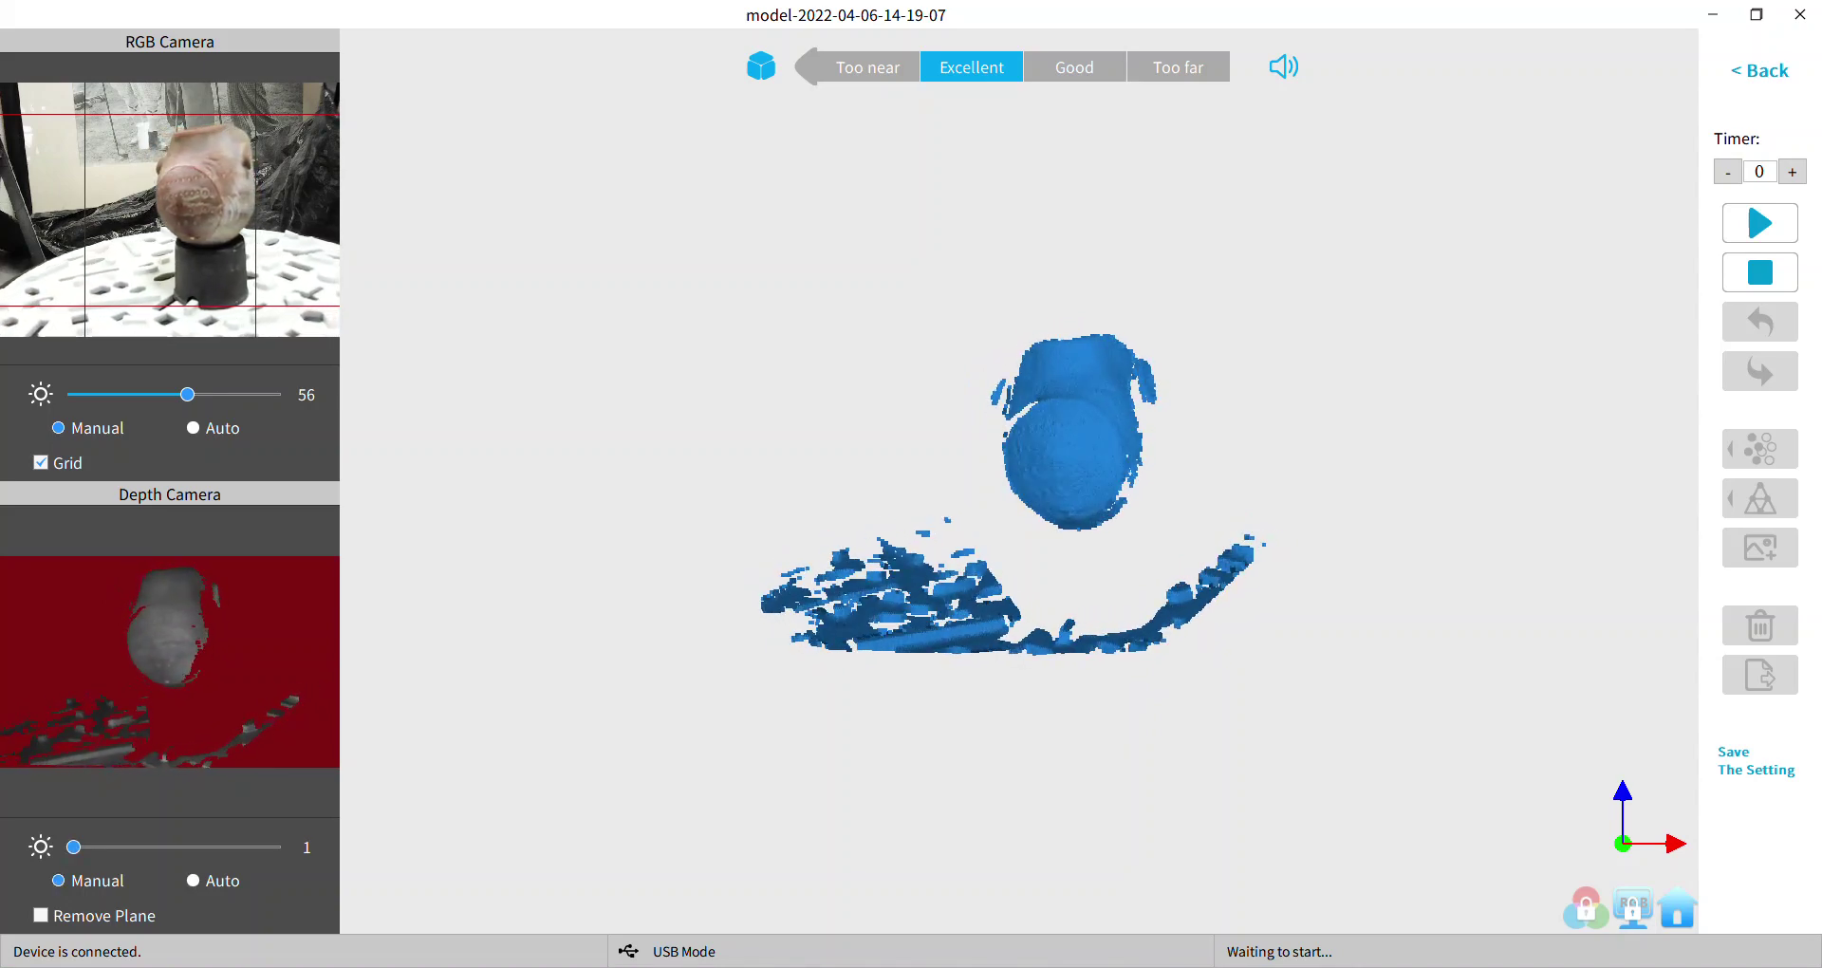
{"action": "left_click", "coordinate": [1758, 223]}
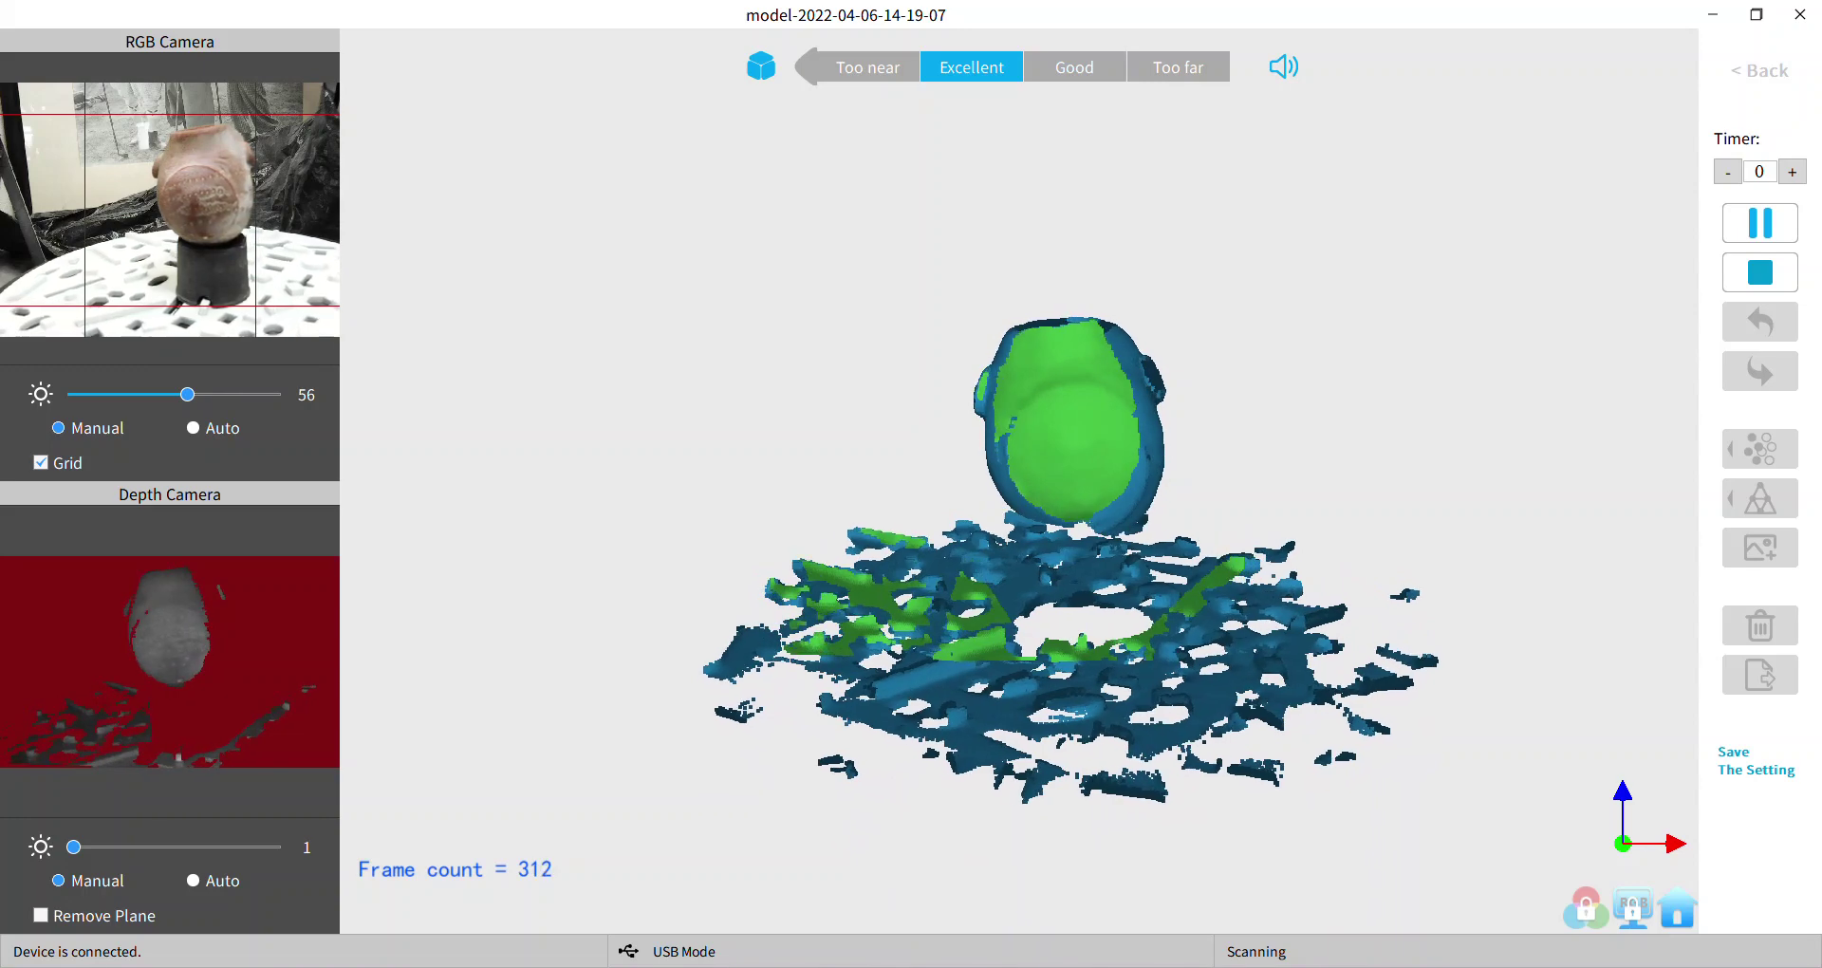
{"action": "key", "text": "space"}
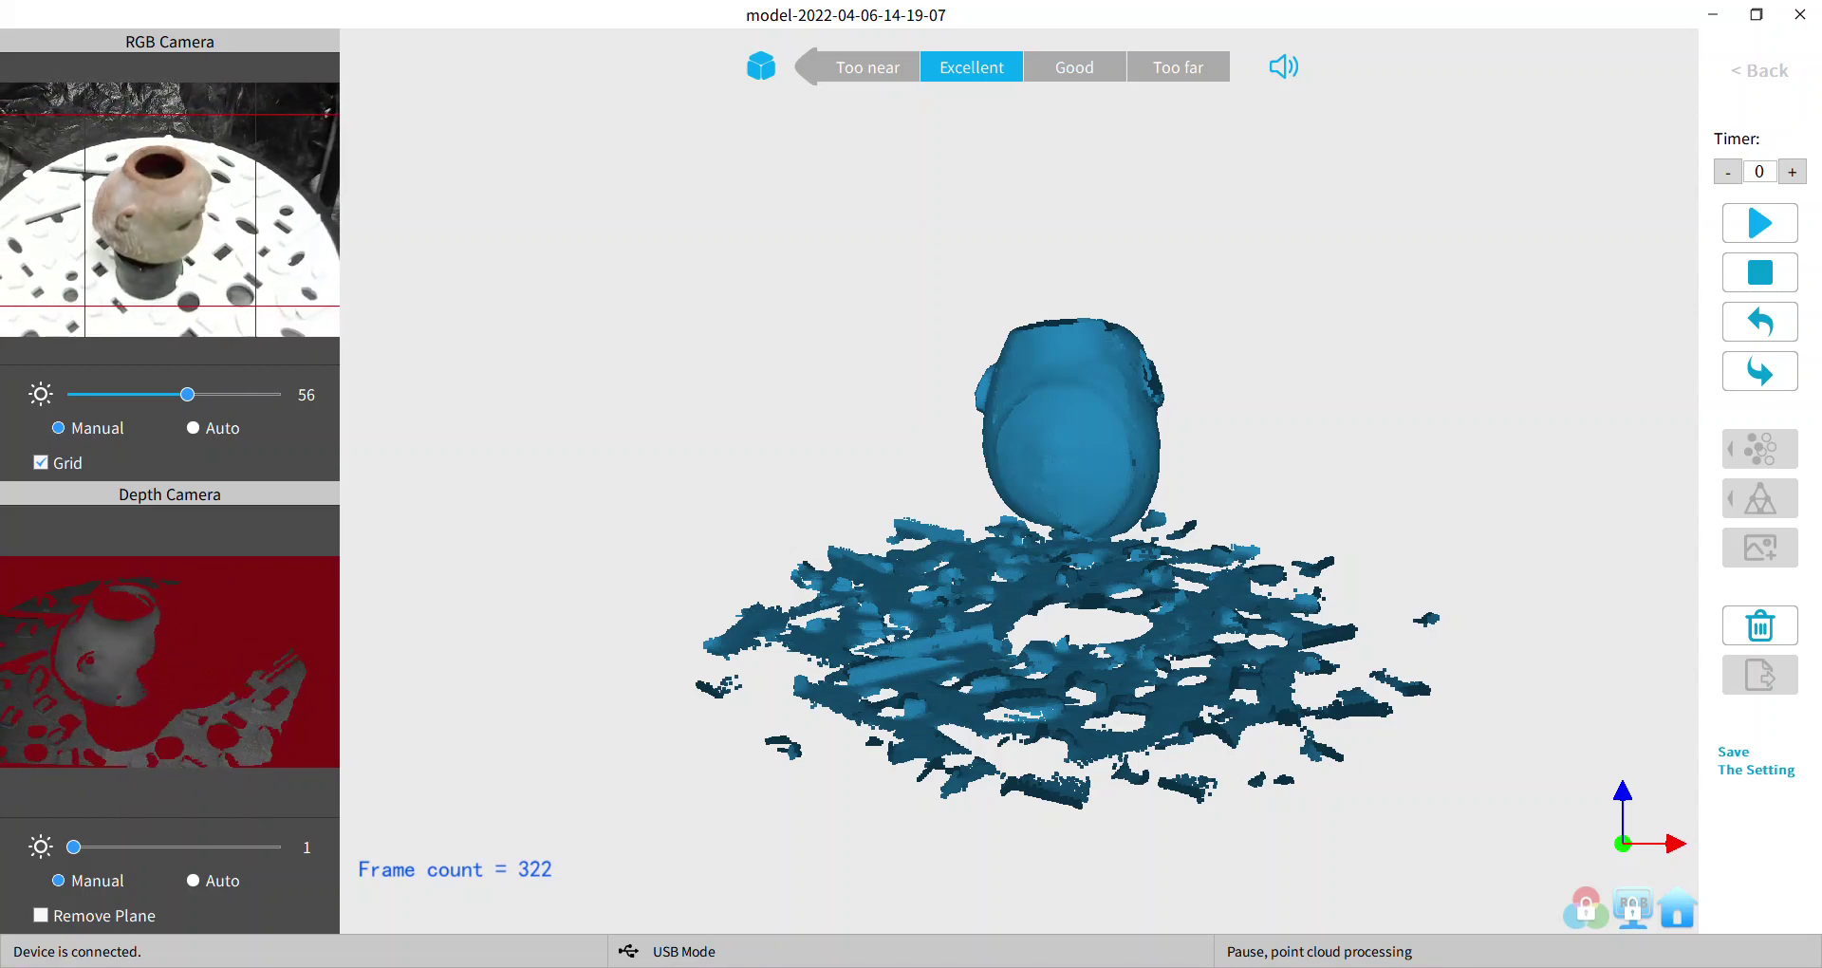
Continue the upside-down scan from a higher camera angle to capture the neck opening, and pause it
{"action": "key", "text": "space"}
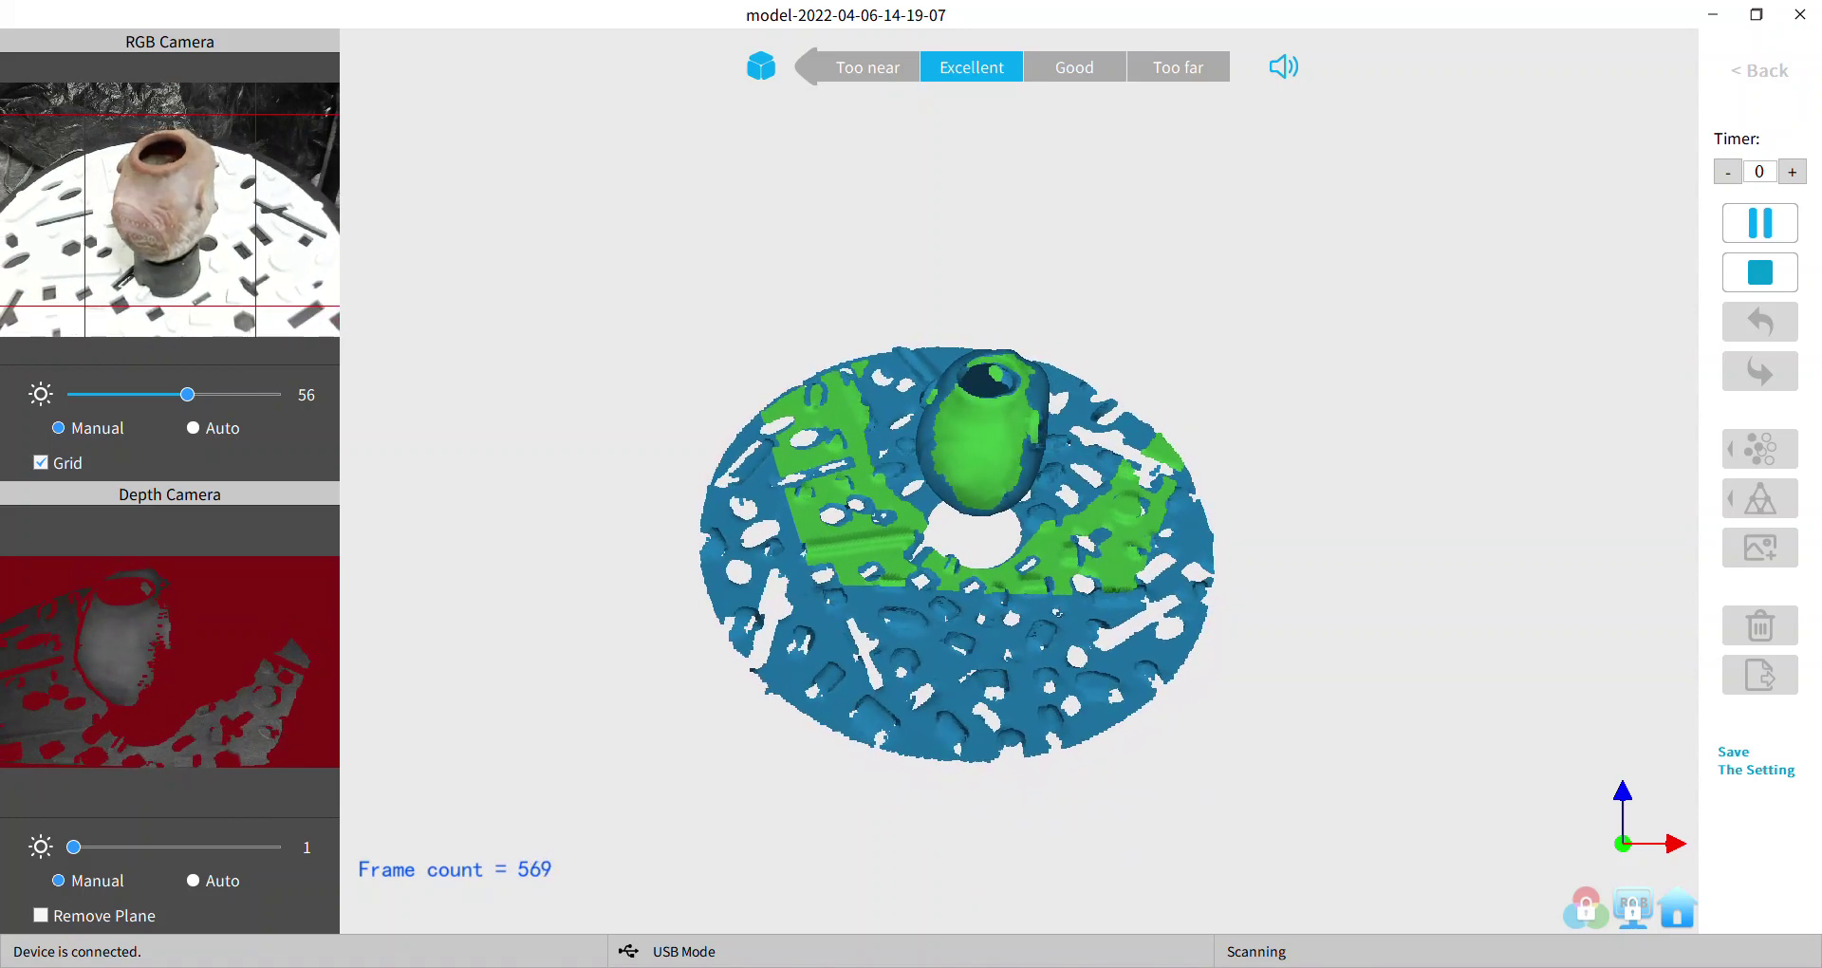
{"action": "key", "text": "space"}
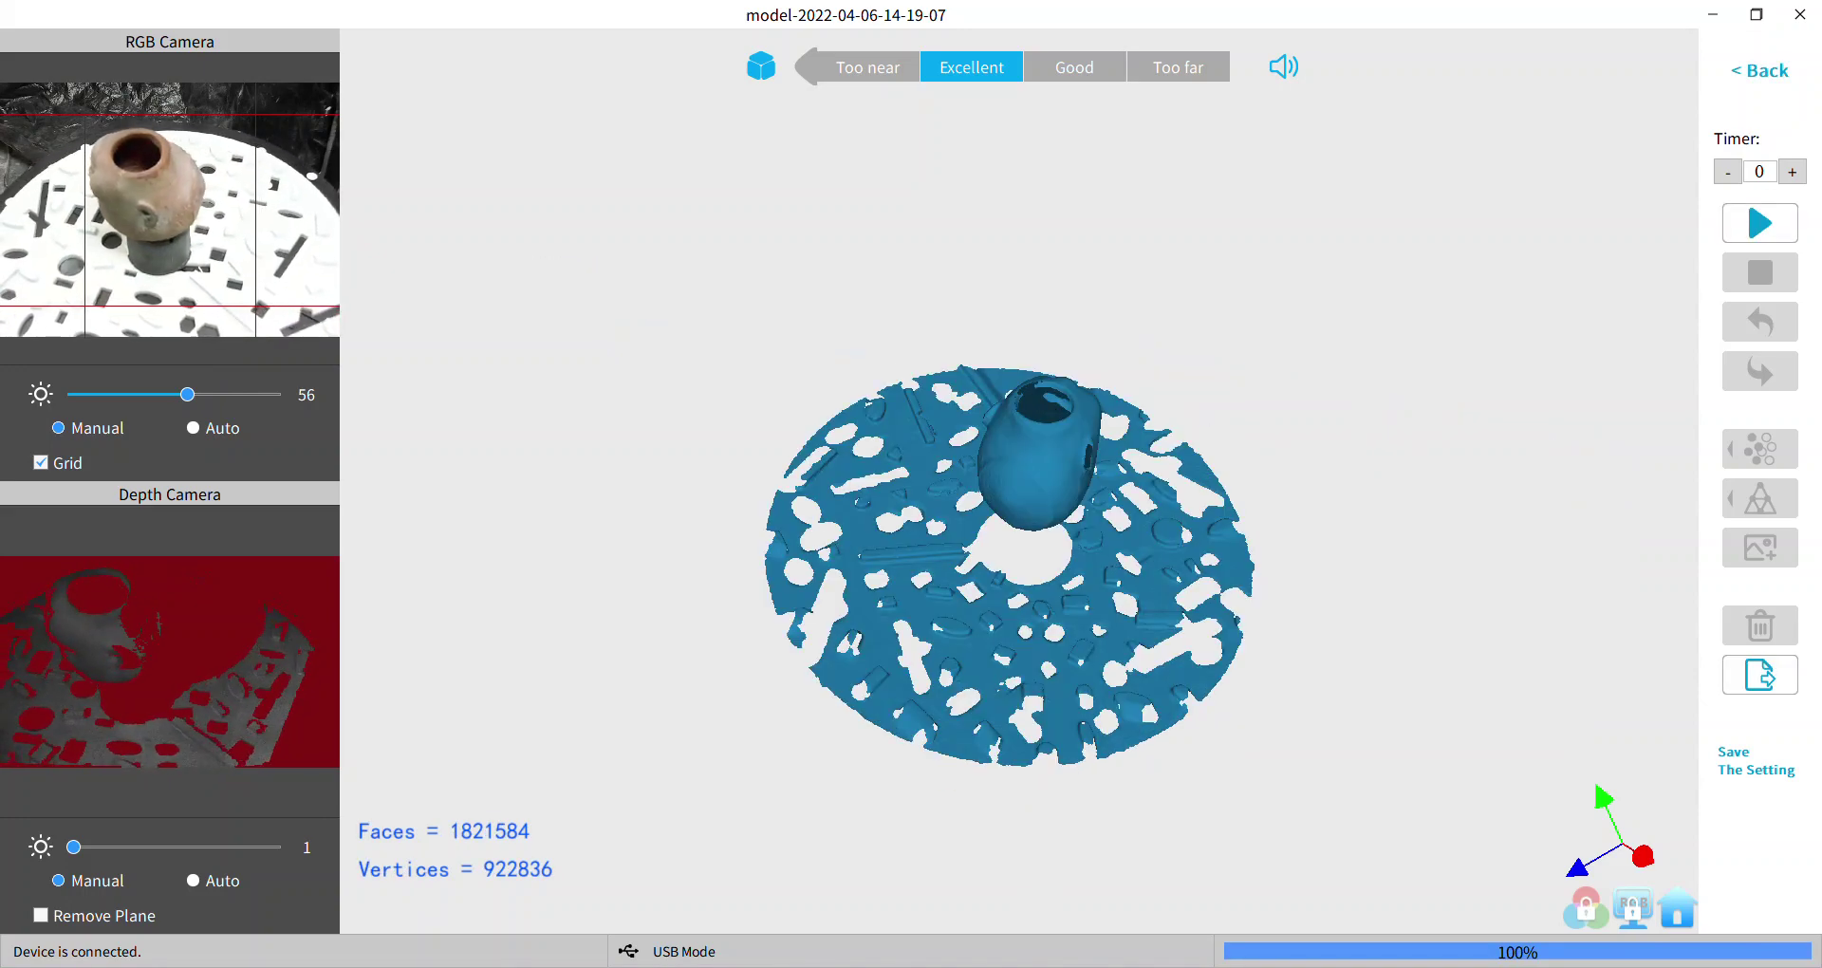
{"action": "left_click_drag", "start_coordinate": [1019, 474], "coordinate": [887, 683]}
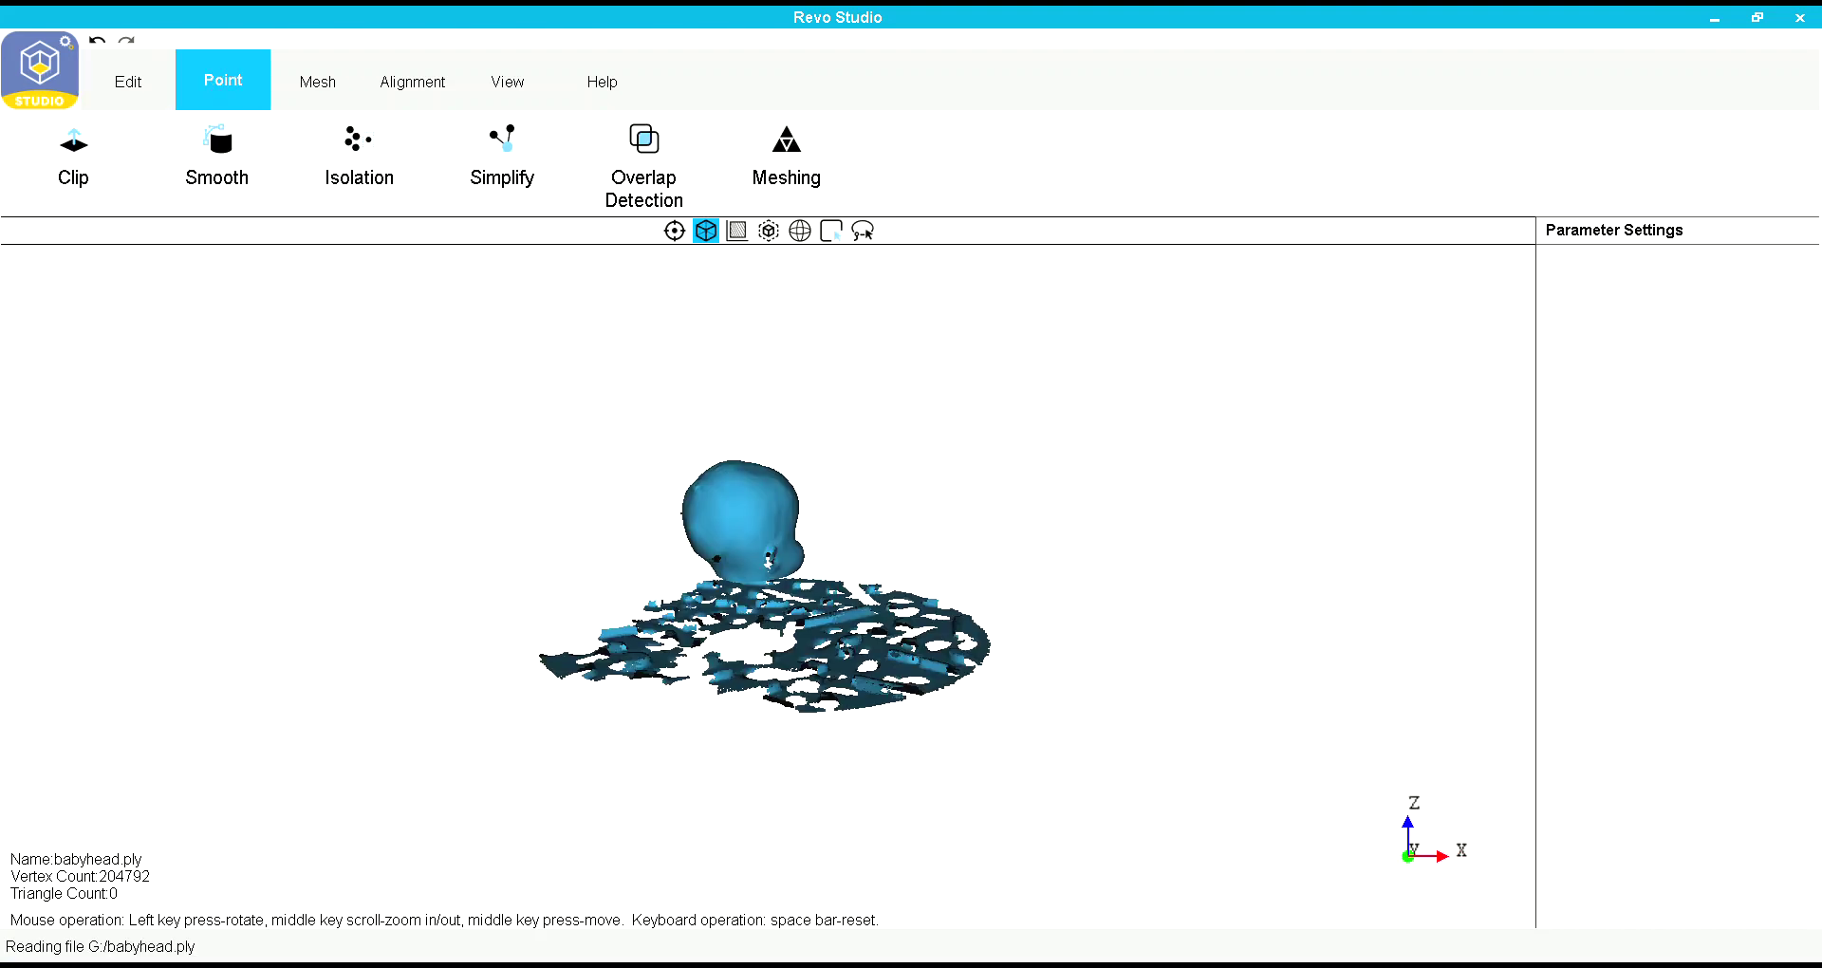
In Revo Studio, select the turntable points of babyhead.ply with a rectangular selection in side view and delete them
{"action": "left_click", "coordinate": [831, 231]}
{"action": "left_click_drag", "start_coordinate": [986, 645], "coordinate": [803, 406]}
{"action": "right_click_drag", "start_coordinate": [891, 291], "coordinate": [780, 837]}
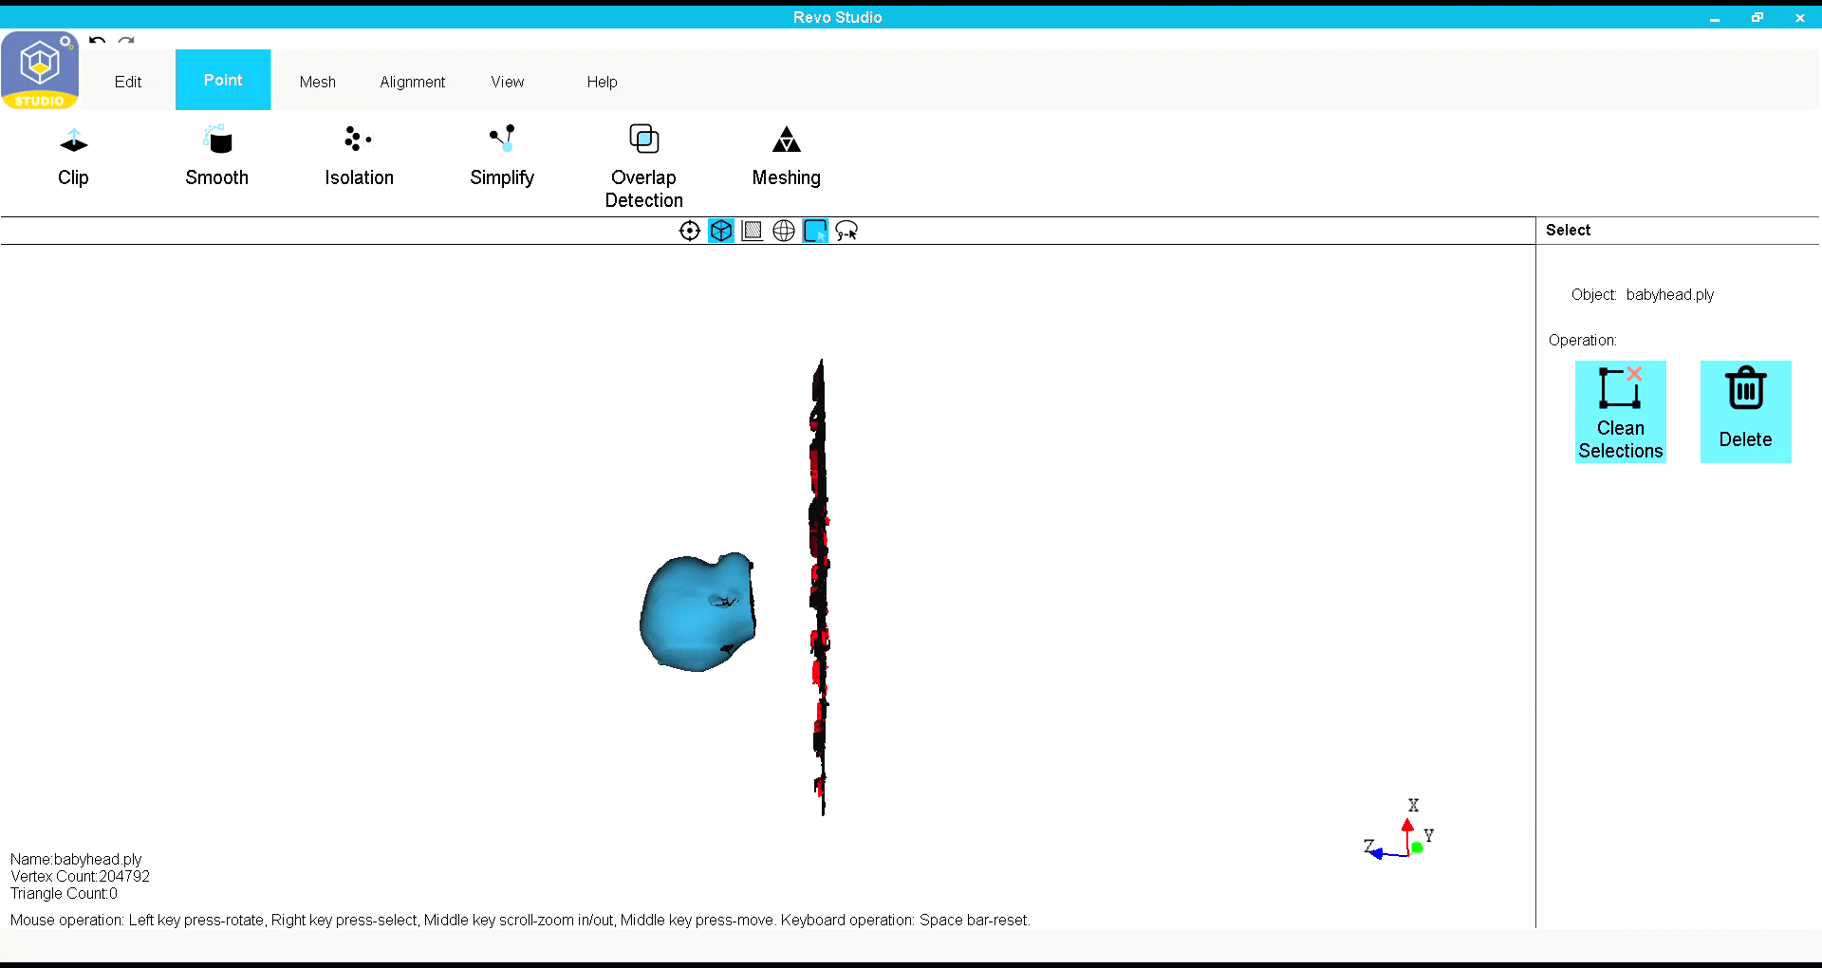
{"action": "key", "text": "Delete"}
{"action": "left_click_drag", "start_coordinate": [721, 427], "coordinate": [560, 579]}
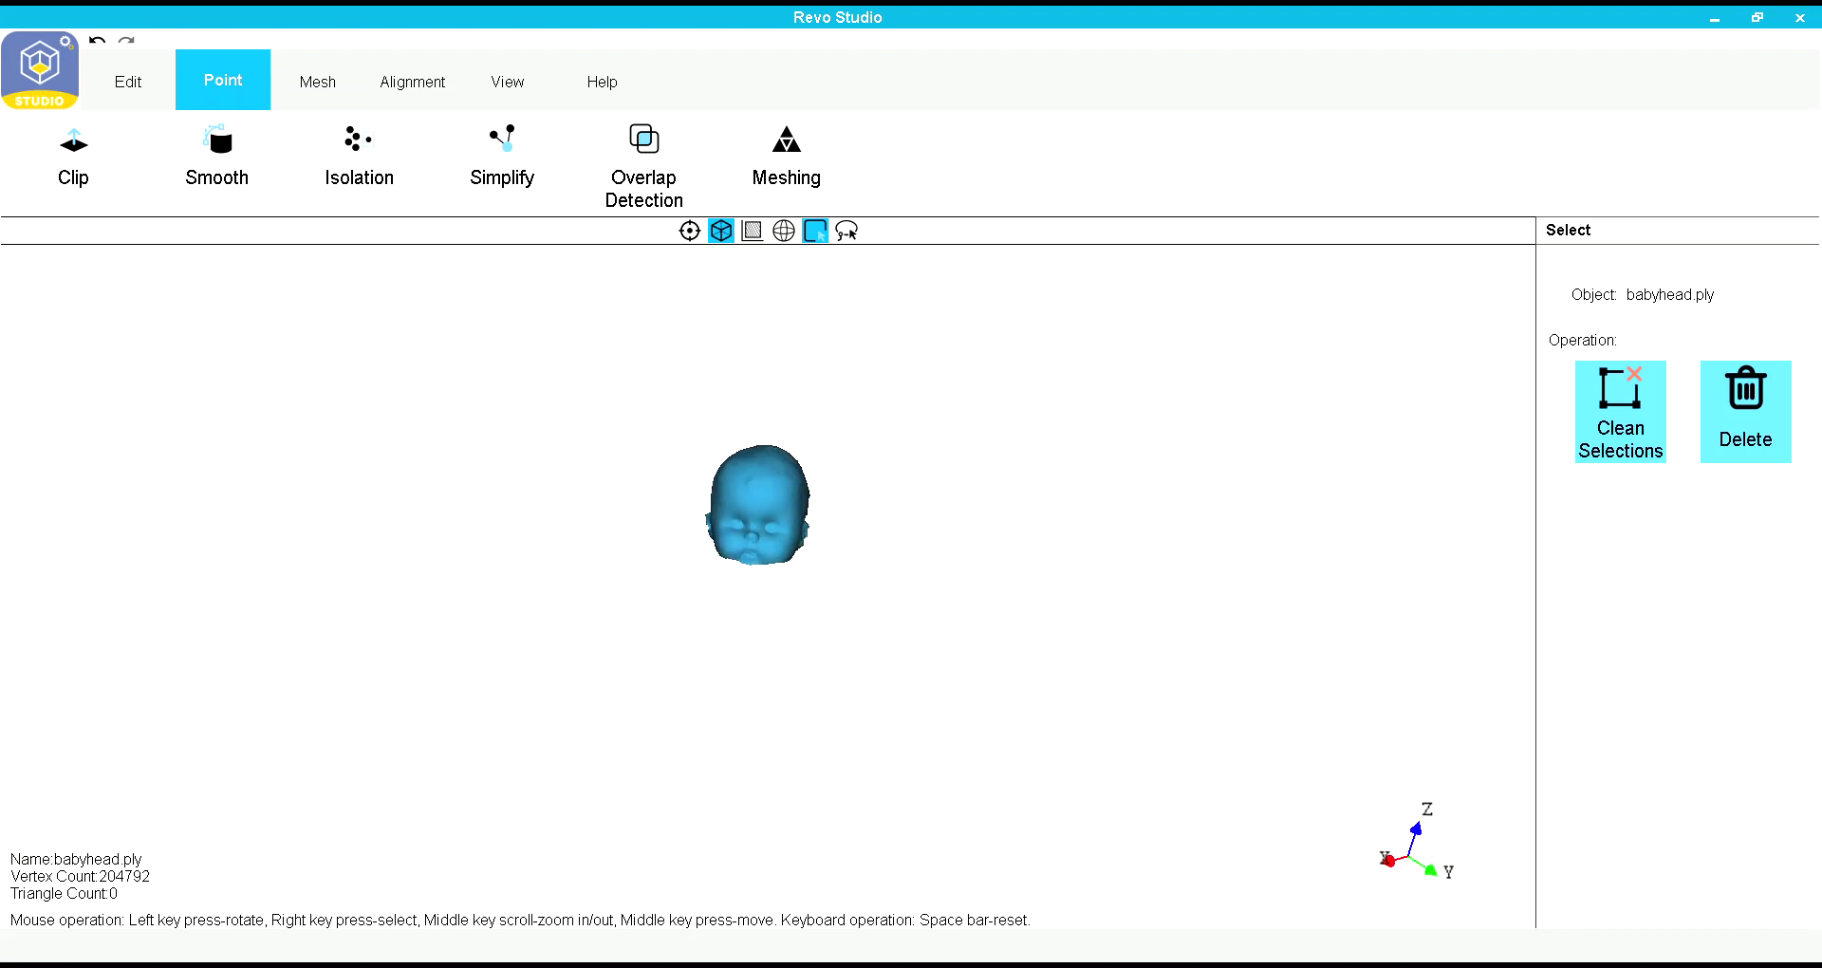
{"action": "scroll", "coordinate": [750, 503], "scroll_direction": "up", "scroll_amount": 3}
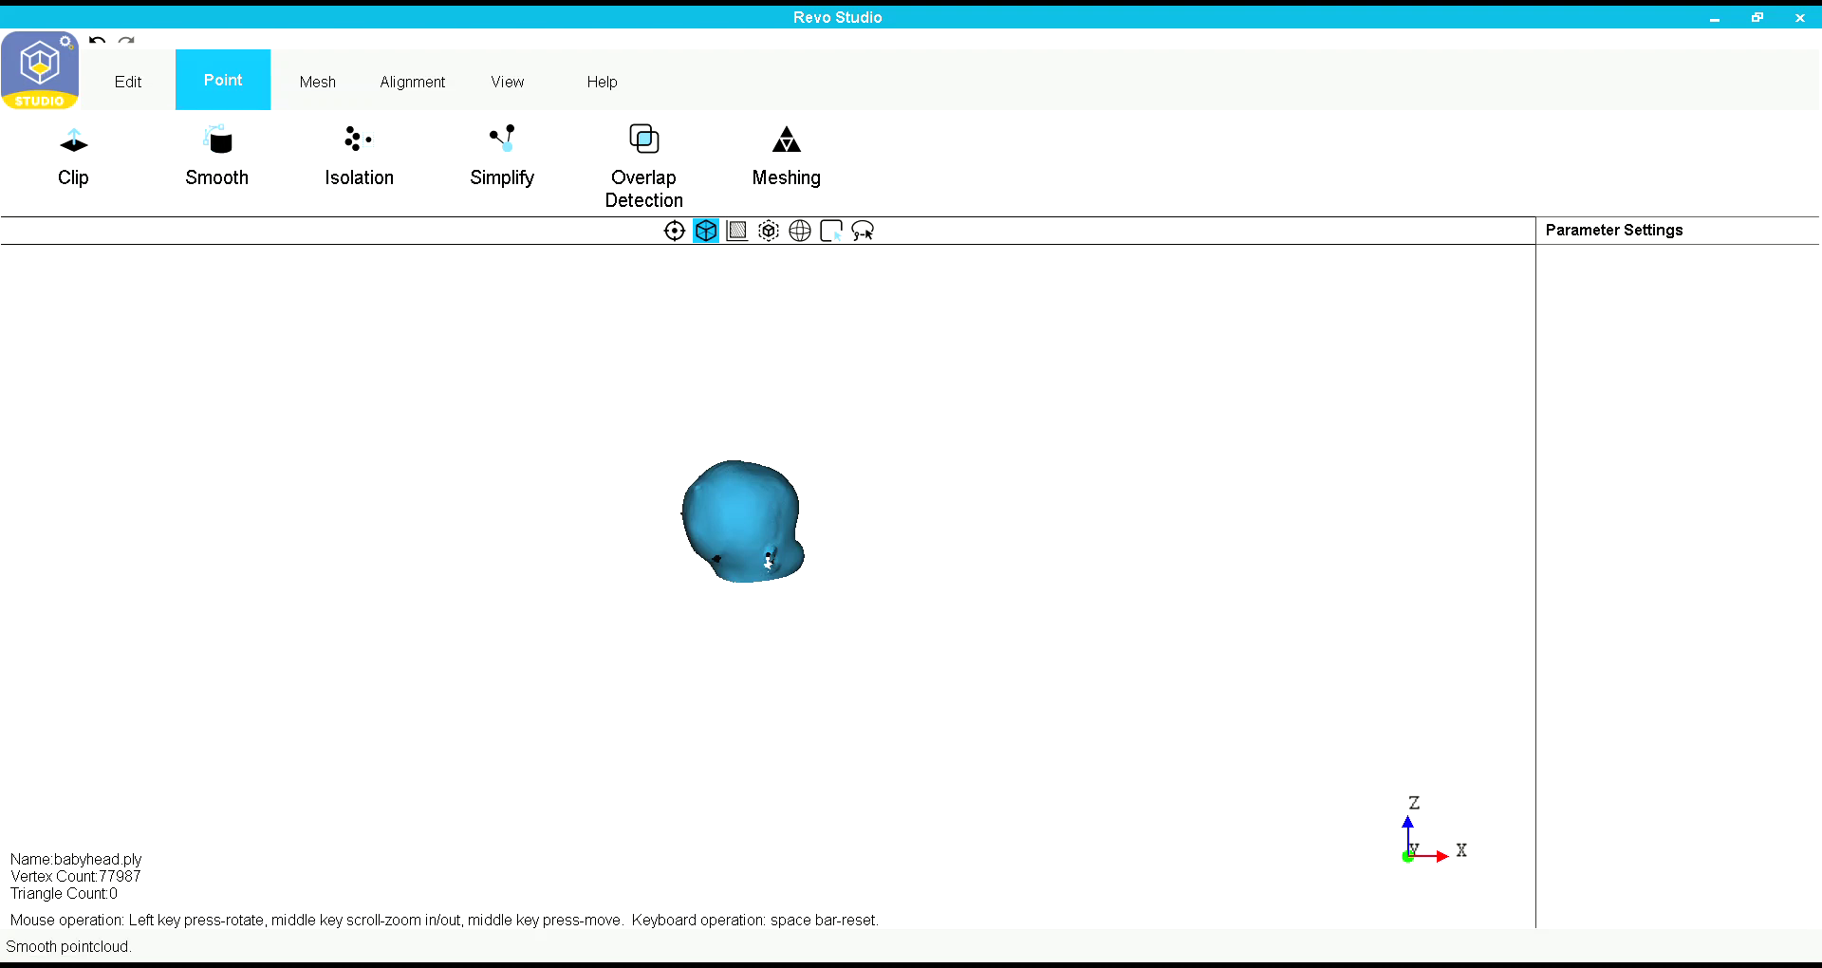
Run overlap detection on the babyhead.ply point cloud at level Near and delete the detected points
{"action": "left_click_drag", "start_coordinate": [768, 561], "coordinate": [598, 531]}
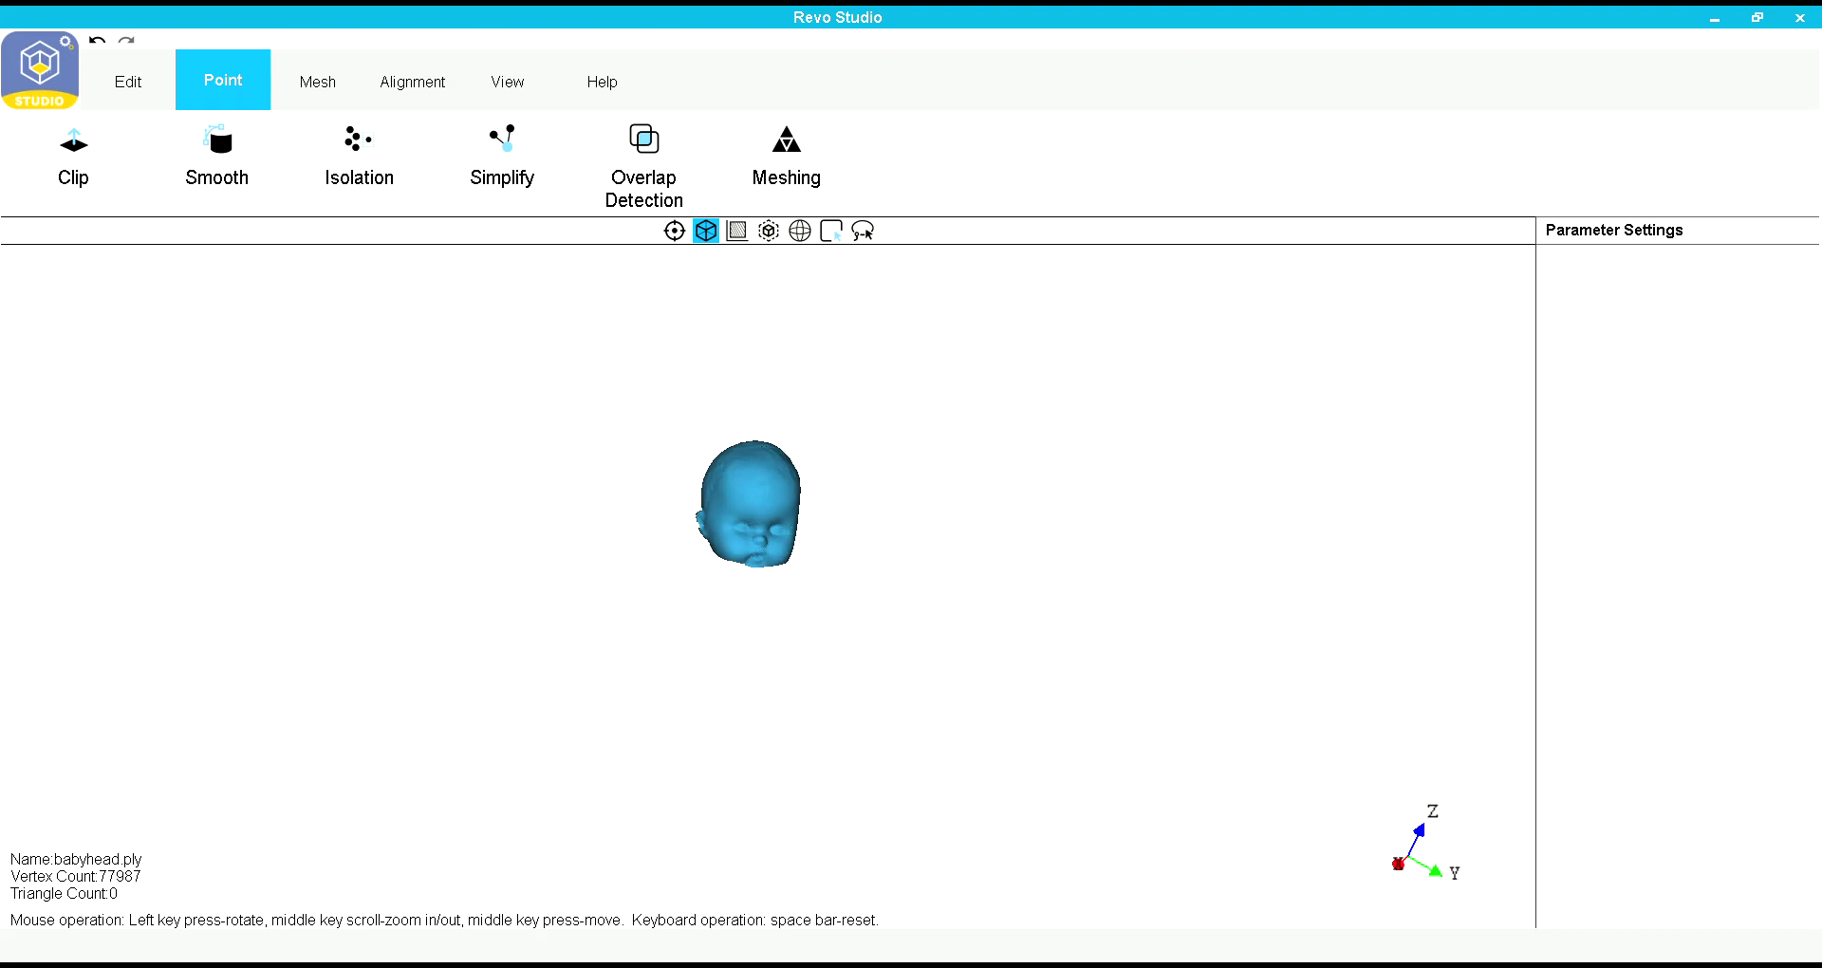
{"action": "left_click", "coordinate": [643, 163]}
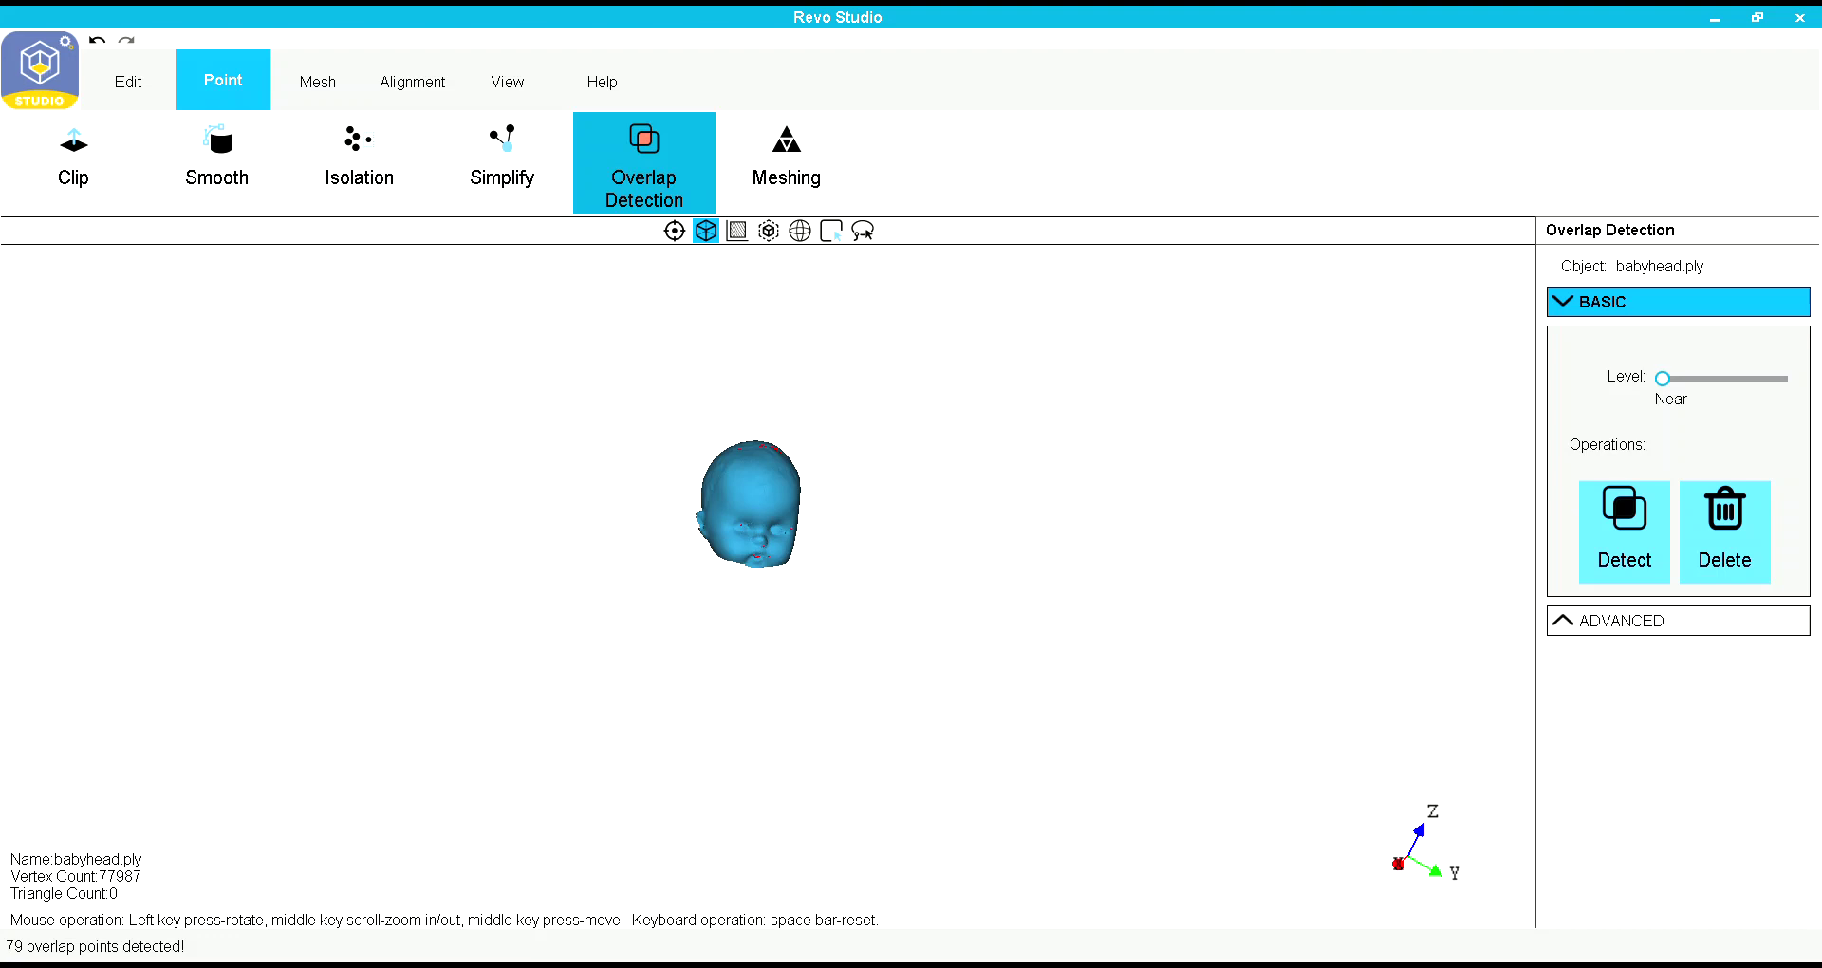
{"action": "left_click_drag", "start_coordinate": [748, 503], "coordinate": [731, 522]}
{"action": "scroll", "coordinate": [731, 475], "scroll_direction": "up", "scroll_amount": 4}
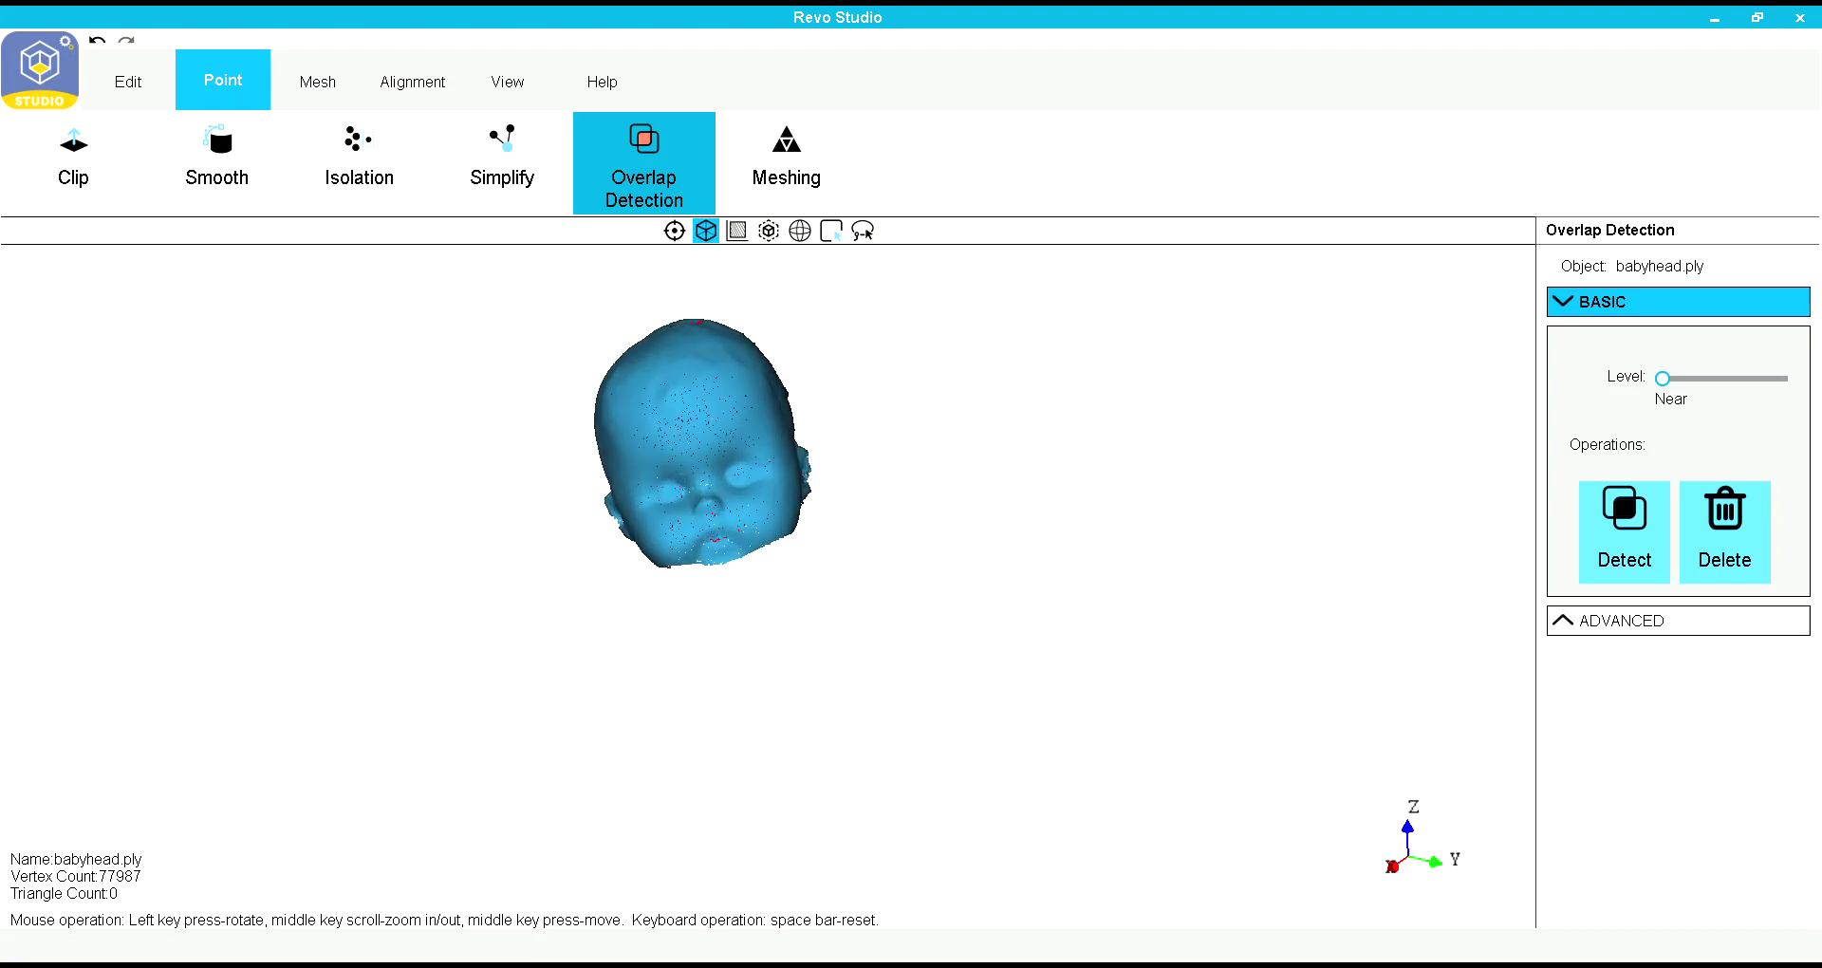
{"action": "left_click_drag", "start_coordinate": [723, 427], "coordinate": [707, 508]}
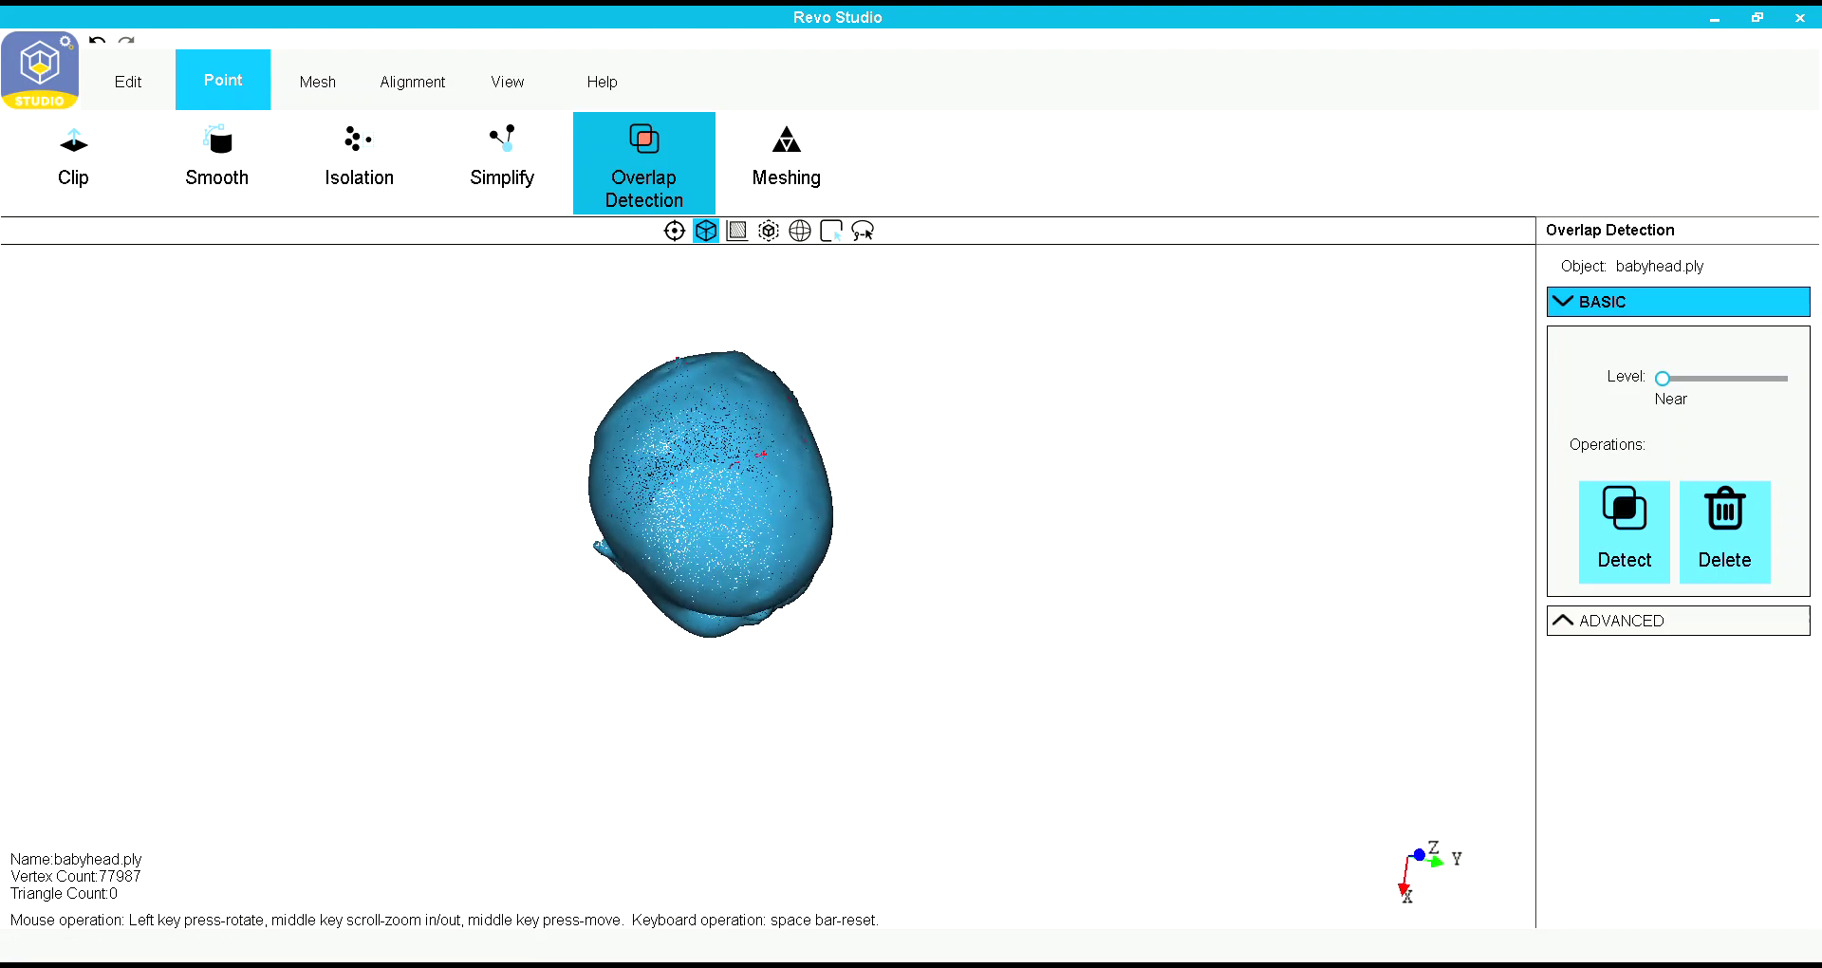
{"action": "left_click", "coordinate": [1723, 532]}
Repeat the overlap detection on babyhead.ply at level Medium and delete the detected points
{"action": "left_click", "coordinate": [643, 163]}
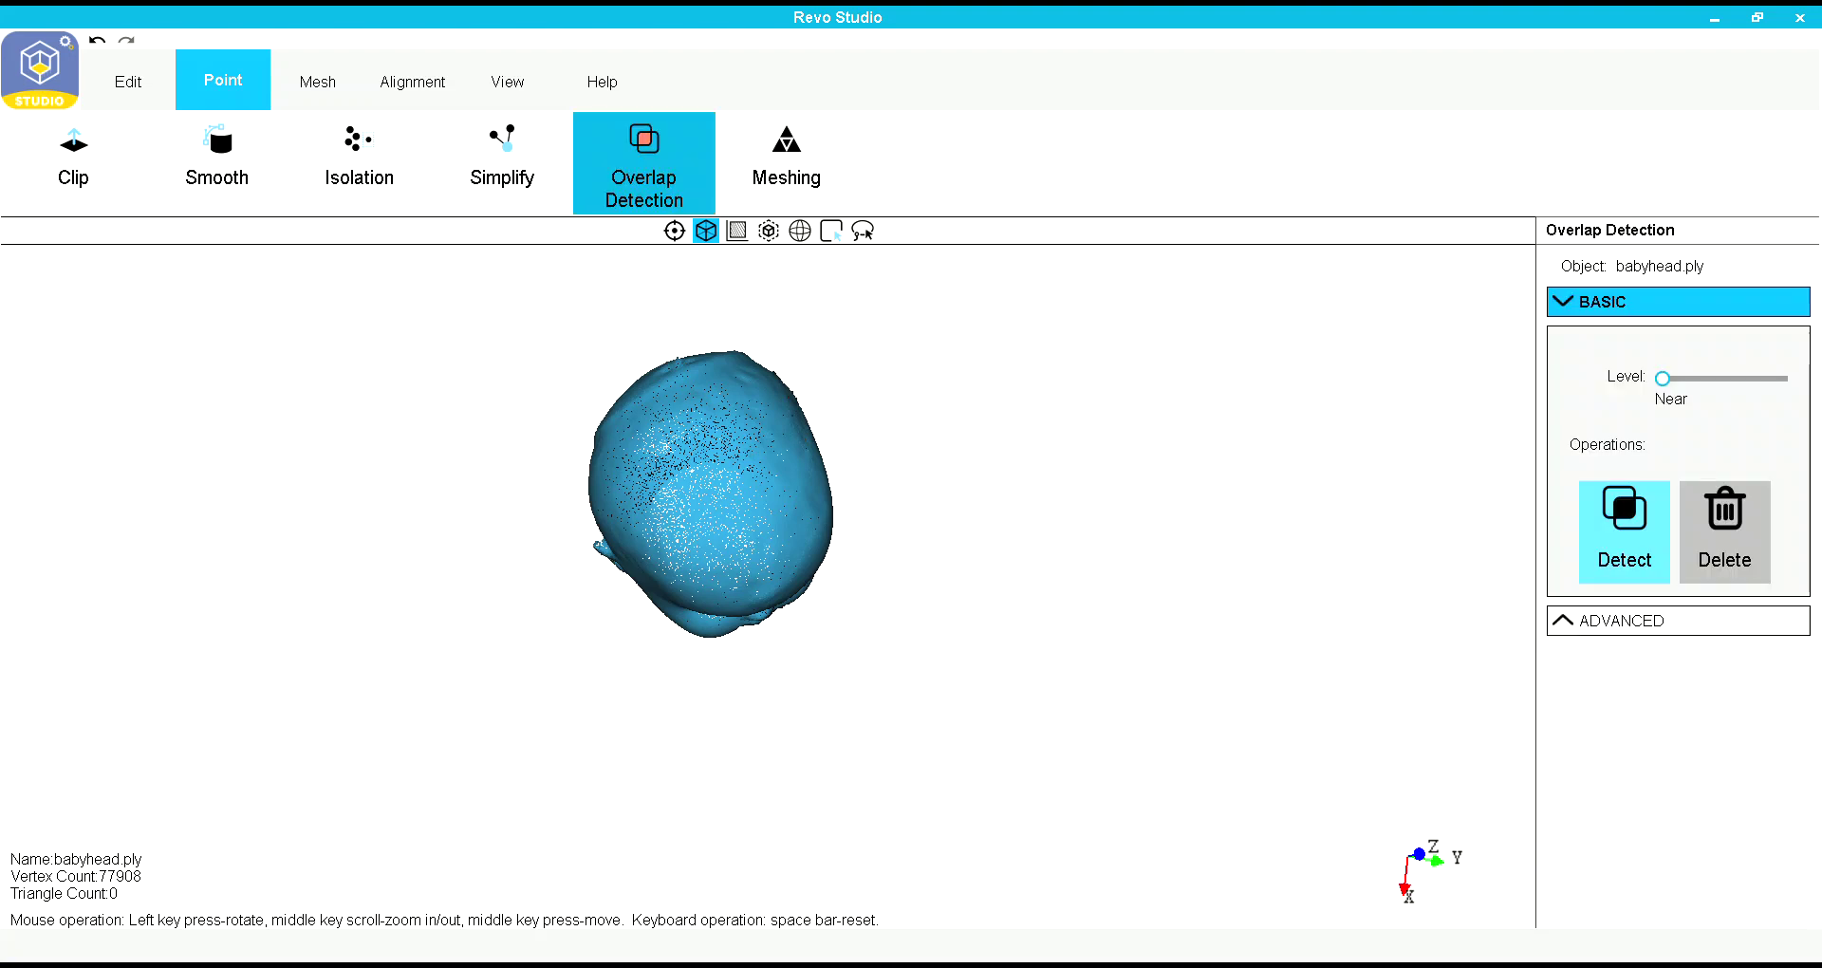
{"action": "left_click_drag", "start_coordinate": [1662, 377], "coordinate": [1720, 378]}
{"action": "left_click", "coordinate": [1625, 531]}
{"action": "left_click", "coordinate": [1724, 532]}
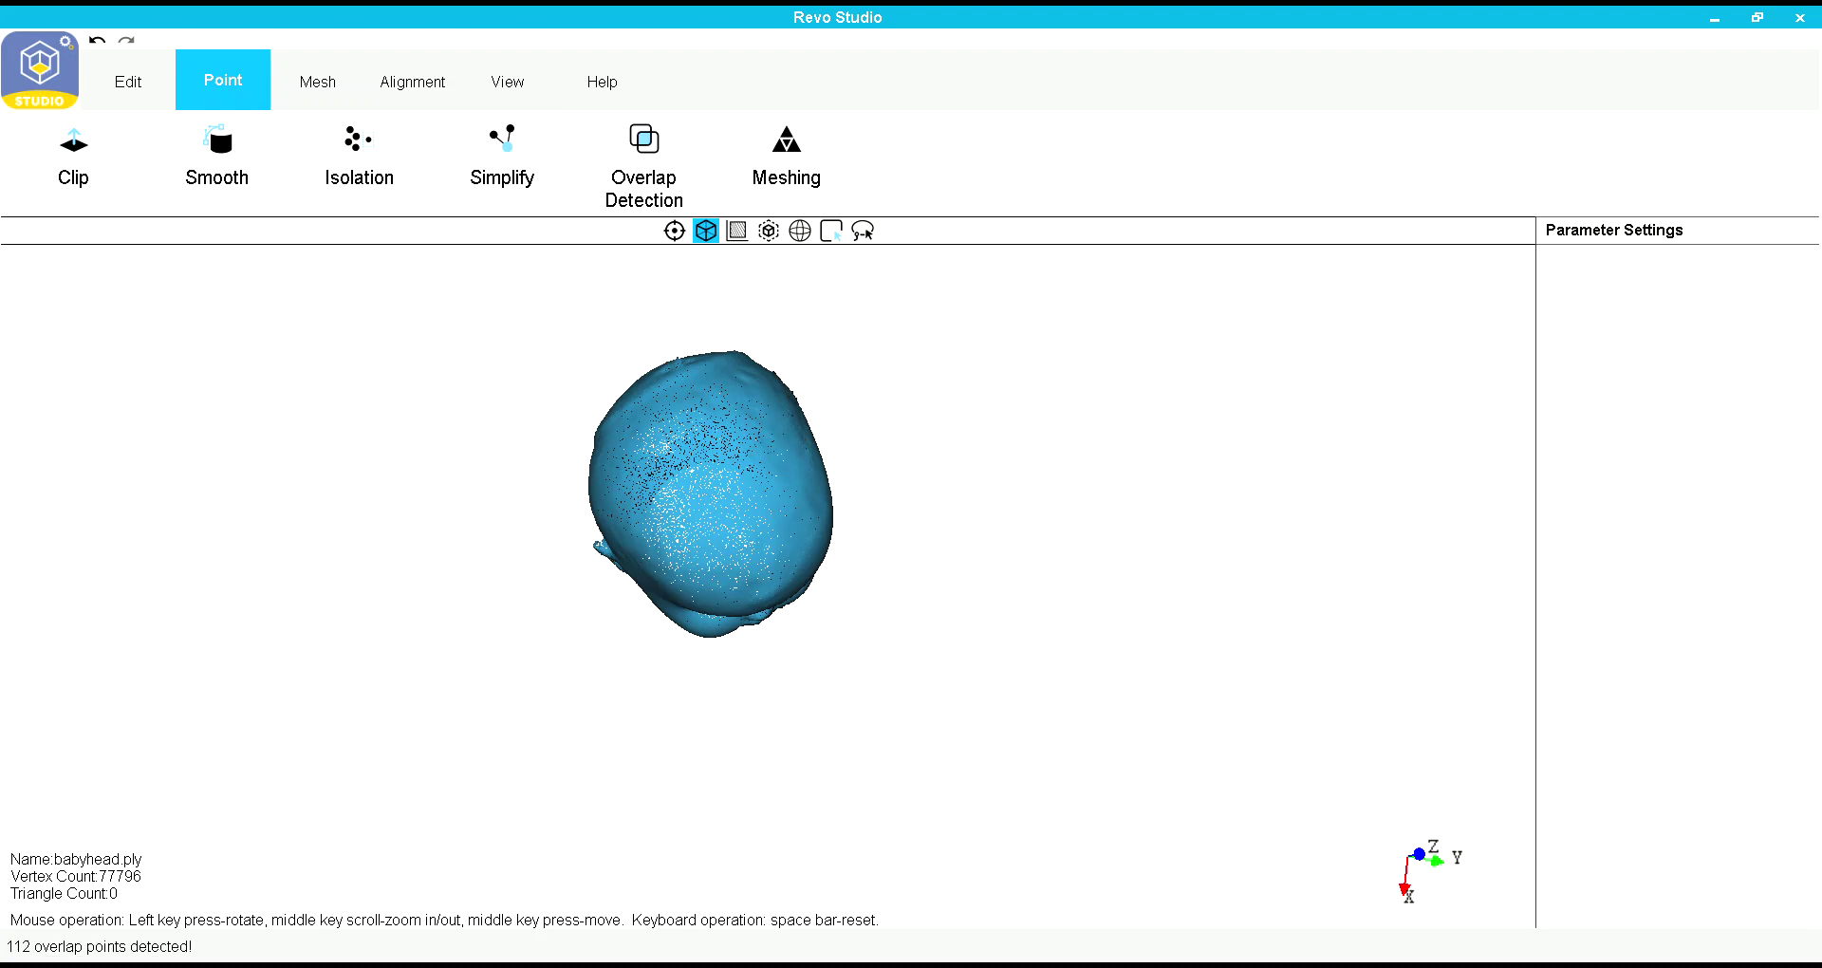
Smooth the babyhead.ply point cloud with type Geometry and the level raised from Low to Medium
{"action": "left_click_drag", "start_coordinate": [721, 493], "coordinate": [503, 503]}
{"action": "left_click_drag", "start_coordinate": [608, 479], "coordinate": [560, 488]}
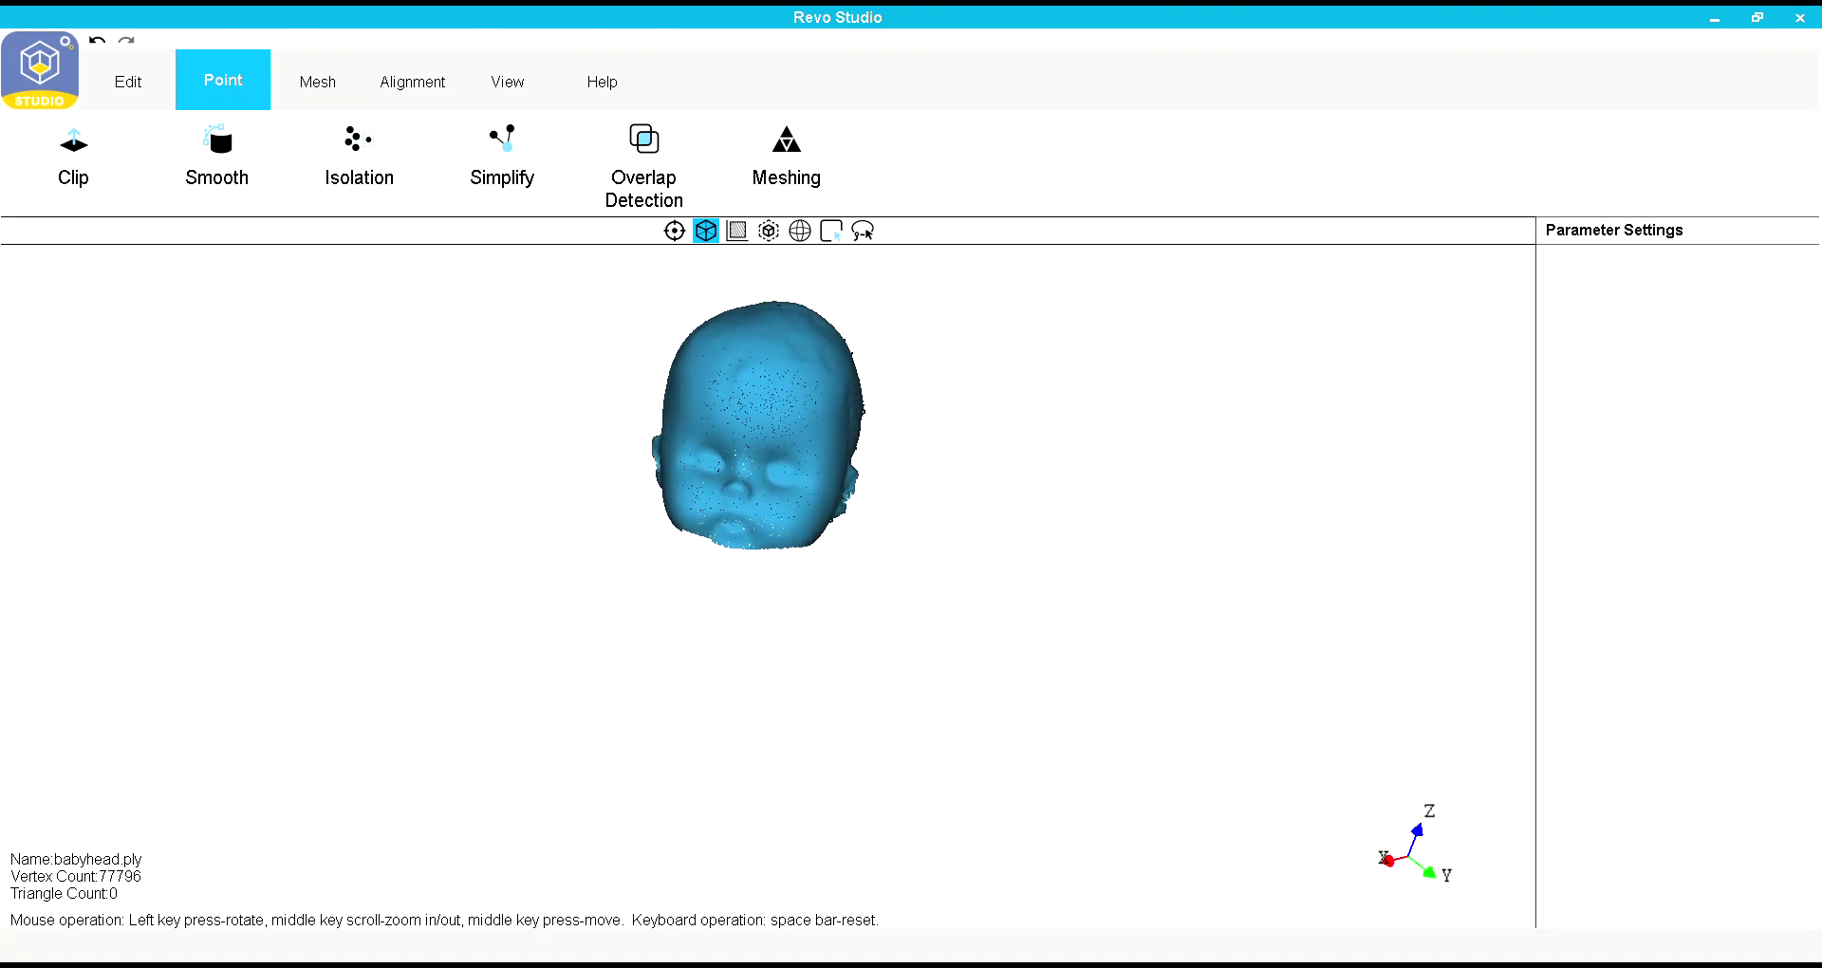
{"action": "left_click", "coordinate": [216, 162]}
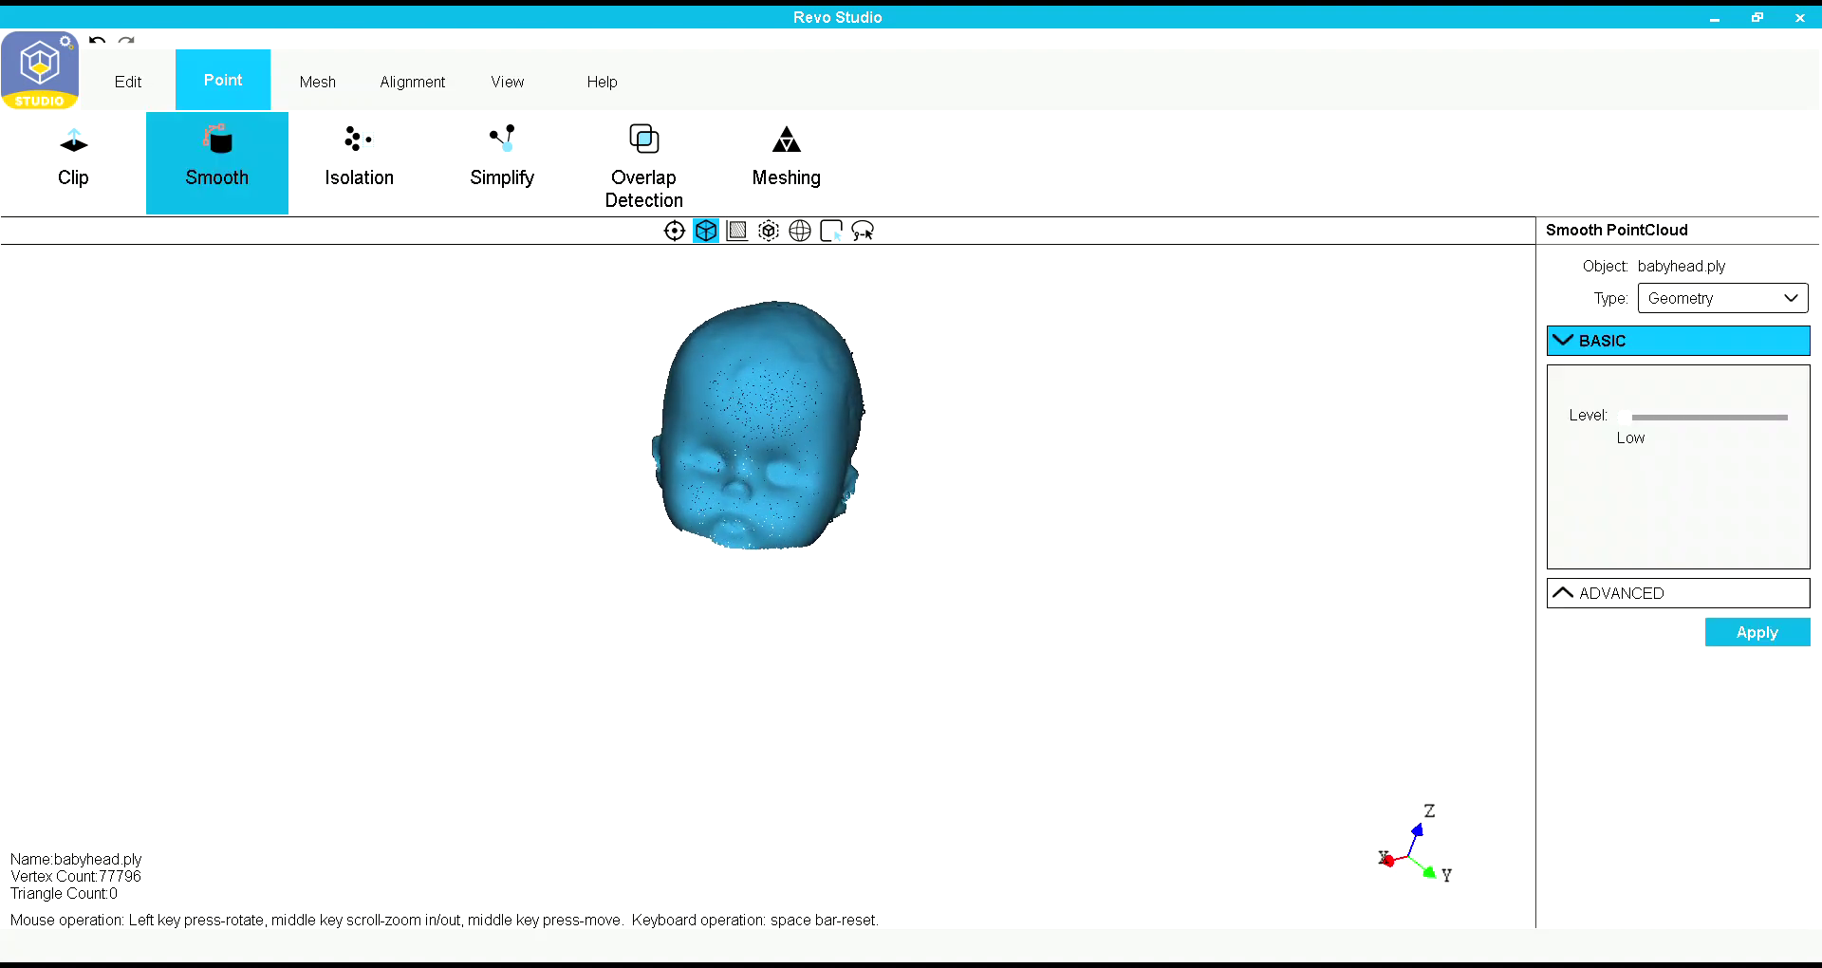
{"action": "left_click_drag", "start_coordinate": [1624, 416], "coordinate": [1702, 416]}
{"action": "left_click", "coordinate": [1757, 632]}
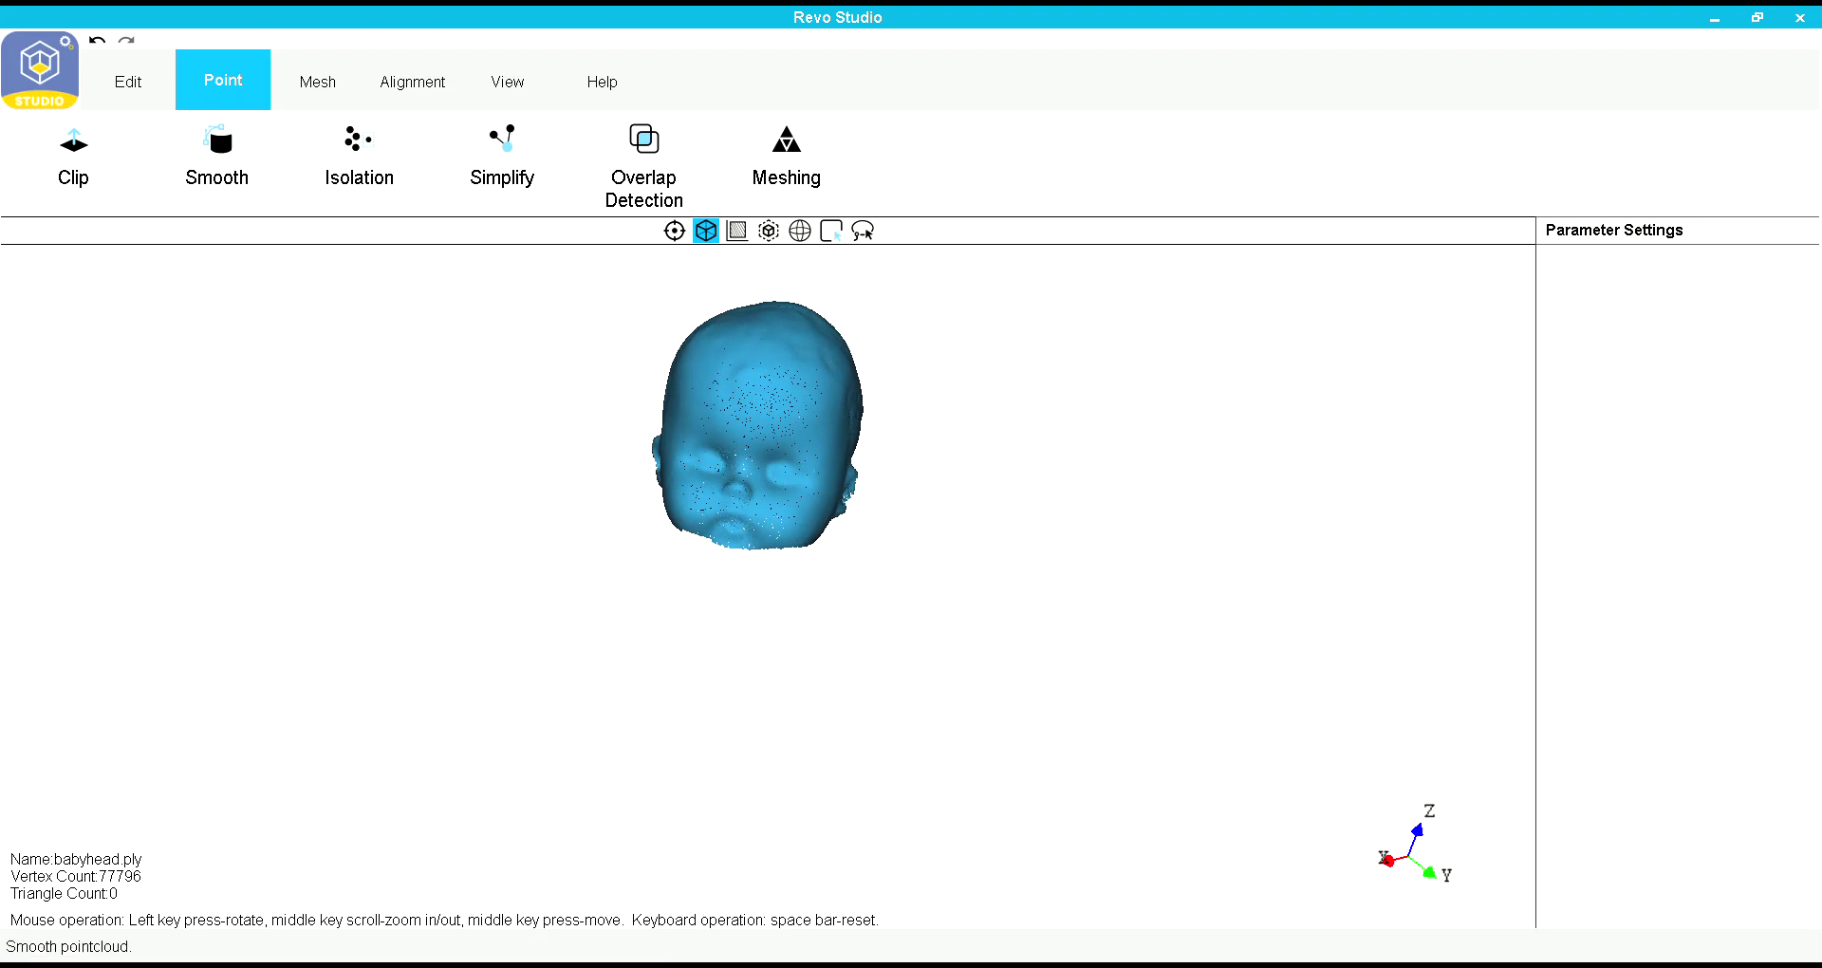
{"action": "mouse_move", "coordinate": [759, 408]}
{"action": "left_mouse_down"}
{"action": "mouse_move", "coordinate": [745, 579]}
{"action": "mouse_move", "coordinate": [750, 406]}
{"action": "left_mouse_up"}
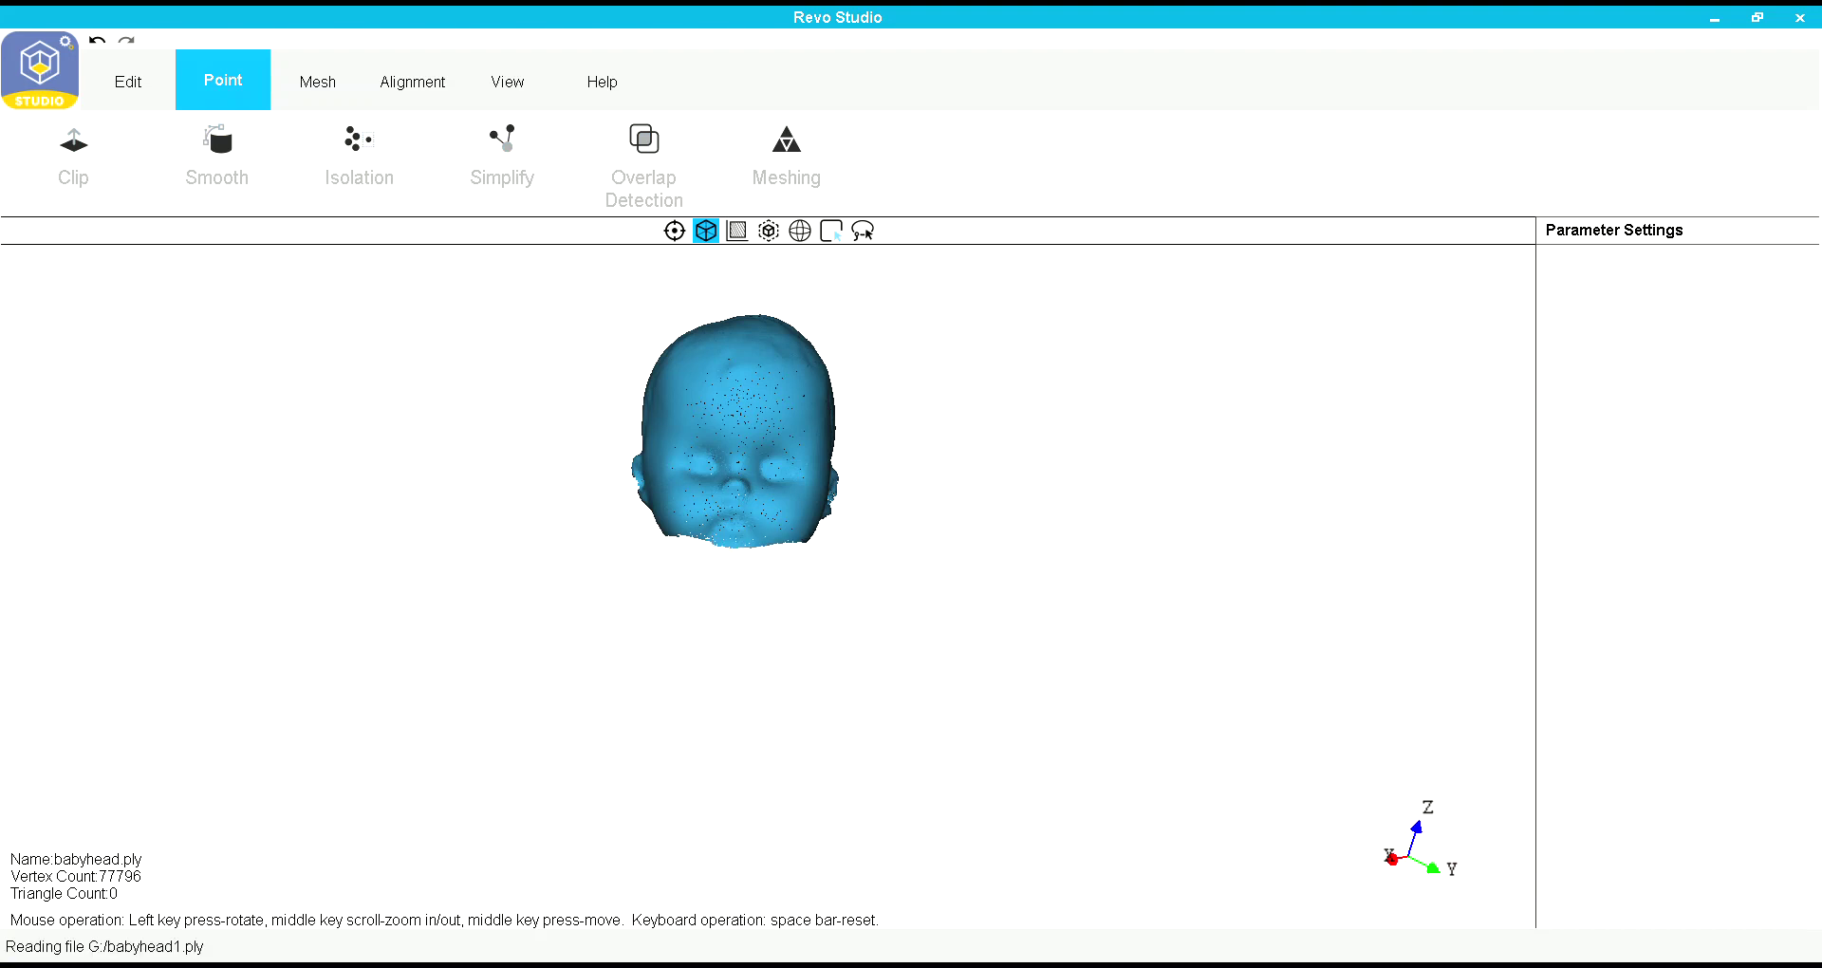
Select the turntable points of babyhead1.ply with a rectangular selection in side view, delete them, and check the remaining head
{"action": "left_click_drag", "start_coordinate": [911, 607], "coordinate": [873, 494]}
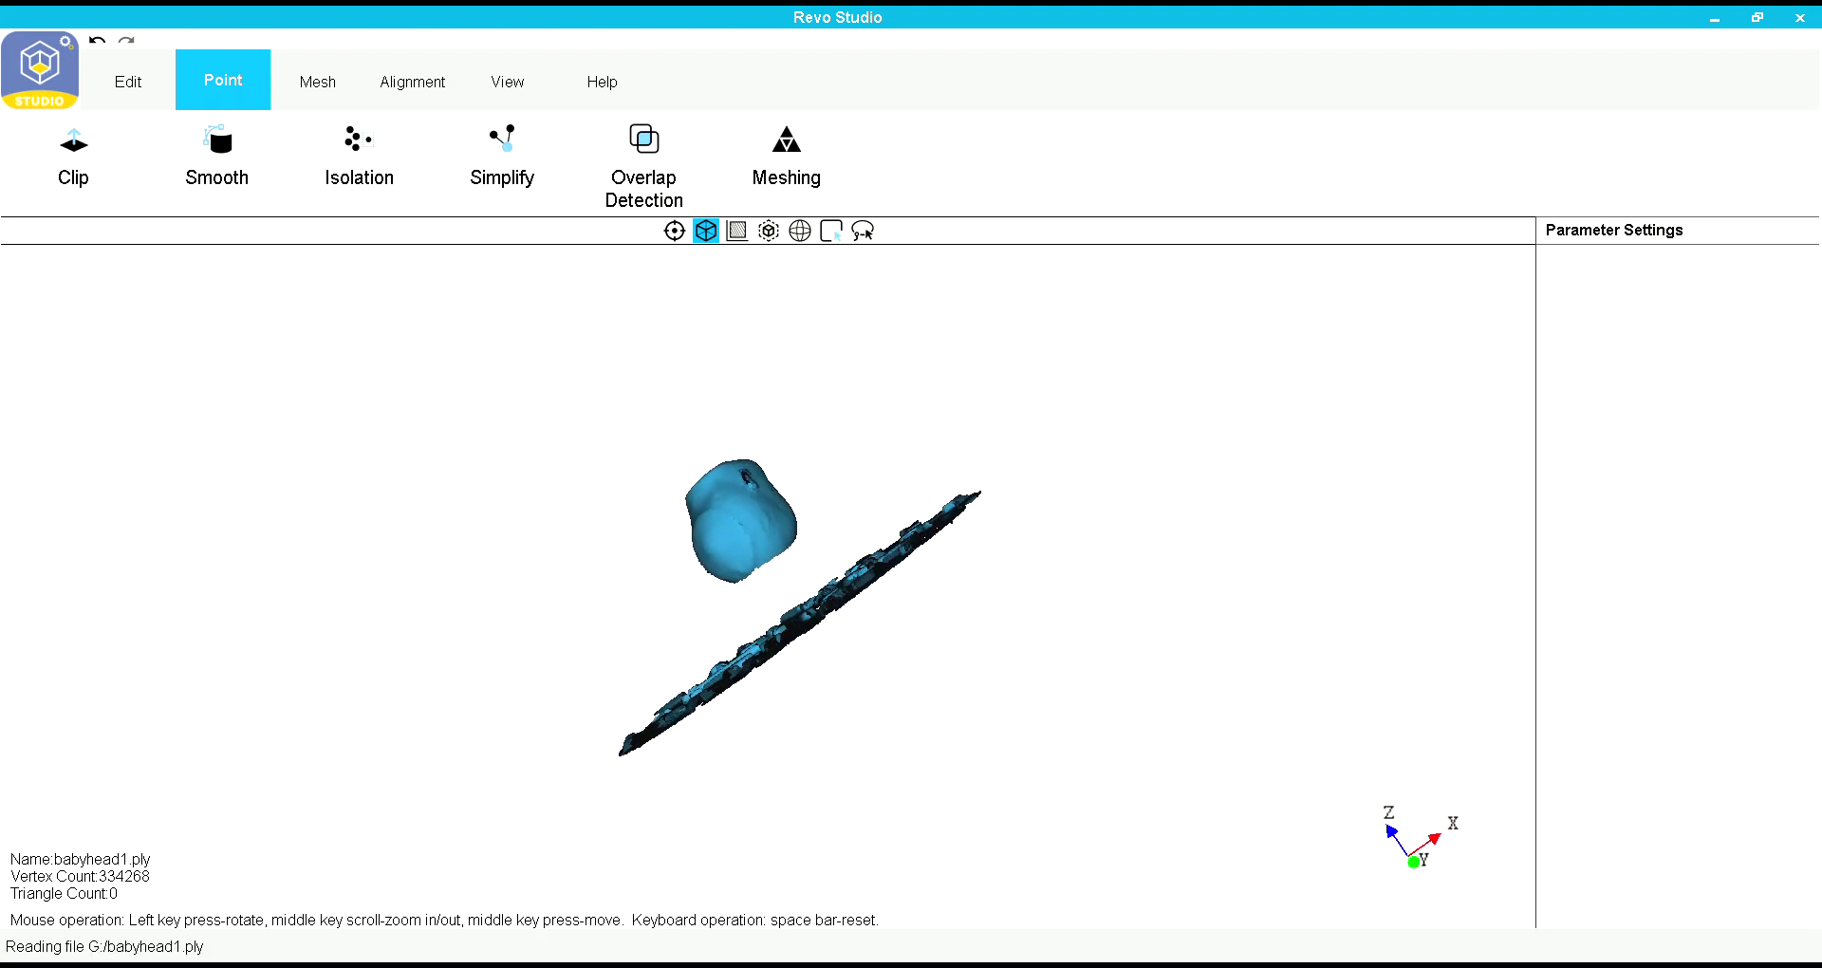
{"action": "left_click", "coordinate": [832, 231]}
{"action": "left_click_drag", "start_coordinate": [778, 589], "coordinate": [854, 406]}
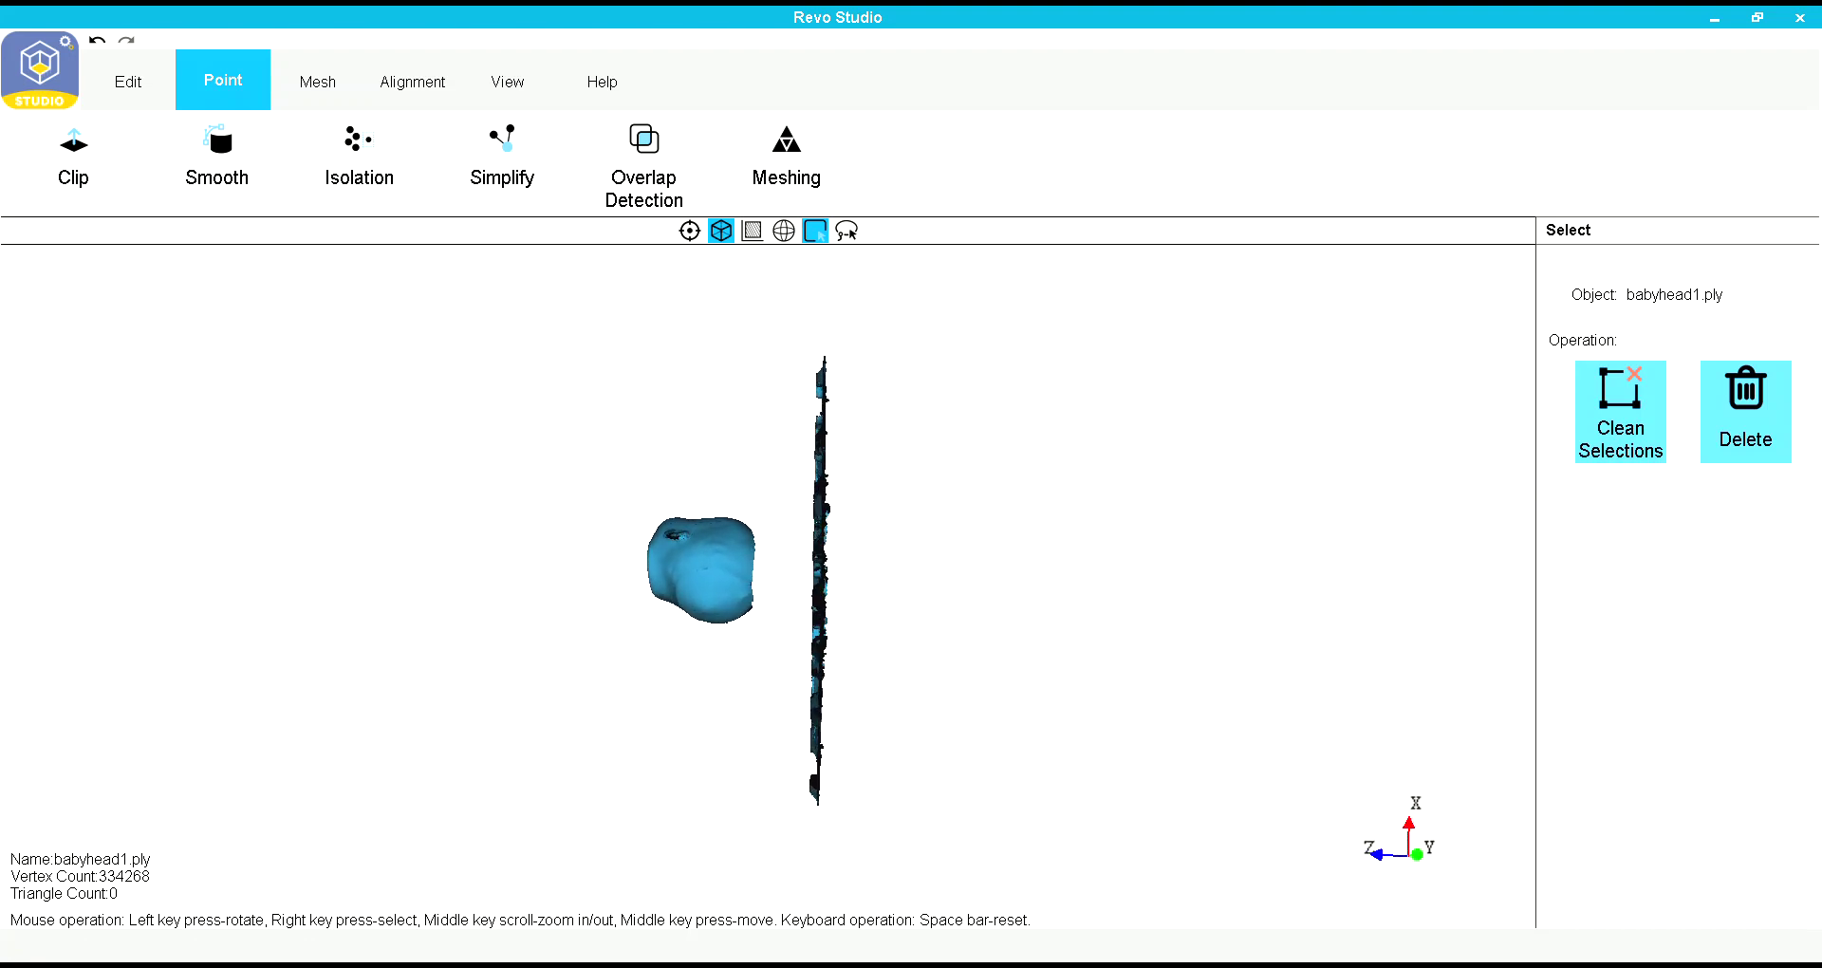
{"action": "right_click_drag", "start_coordinate": [885, 334], "coordinate": [798, 334]}
{"action": "key", "text": "Delete"}
{"action": "left_click_drag", "start_coordinate": [703, 531], "coordinate": [925, 759]}
{"action": "scroll", "coordinate": [810, 711], "scroll_direction": "up", "scroll_amount": 4}
{"action": "middle_click_drag", "start_coordinate": [810, 711], "coordinate": [835, 468]}
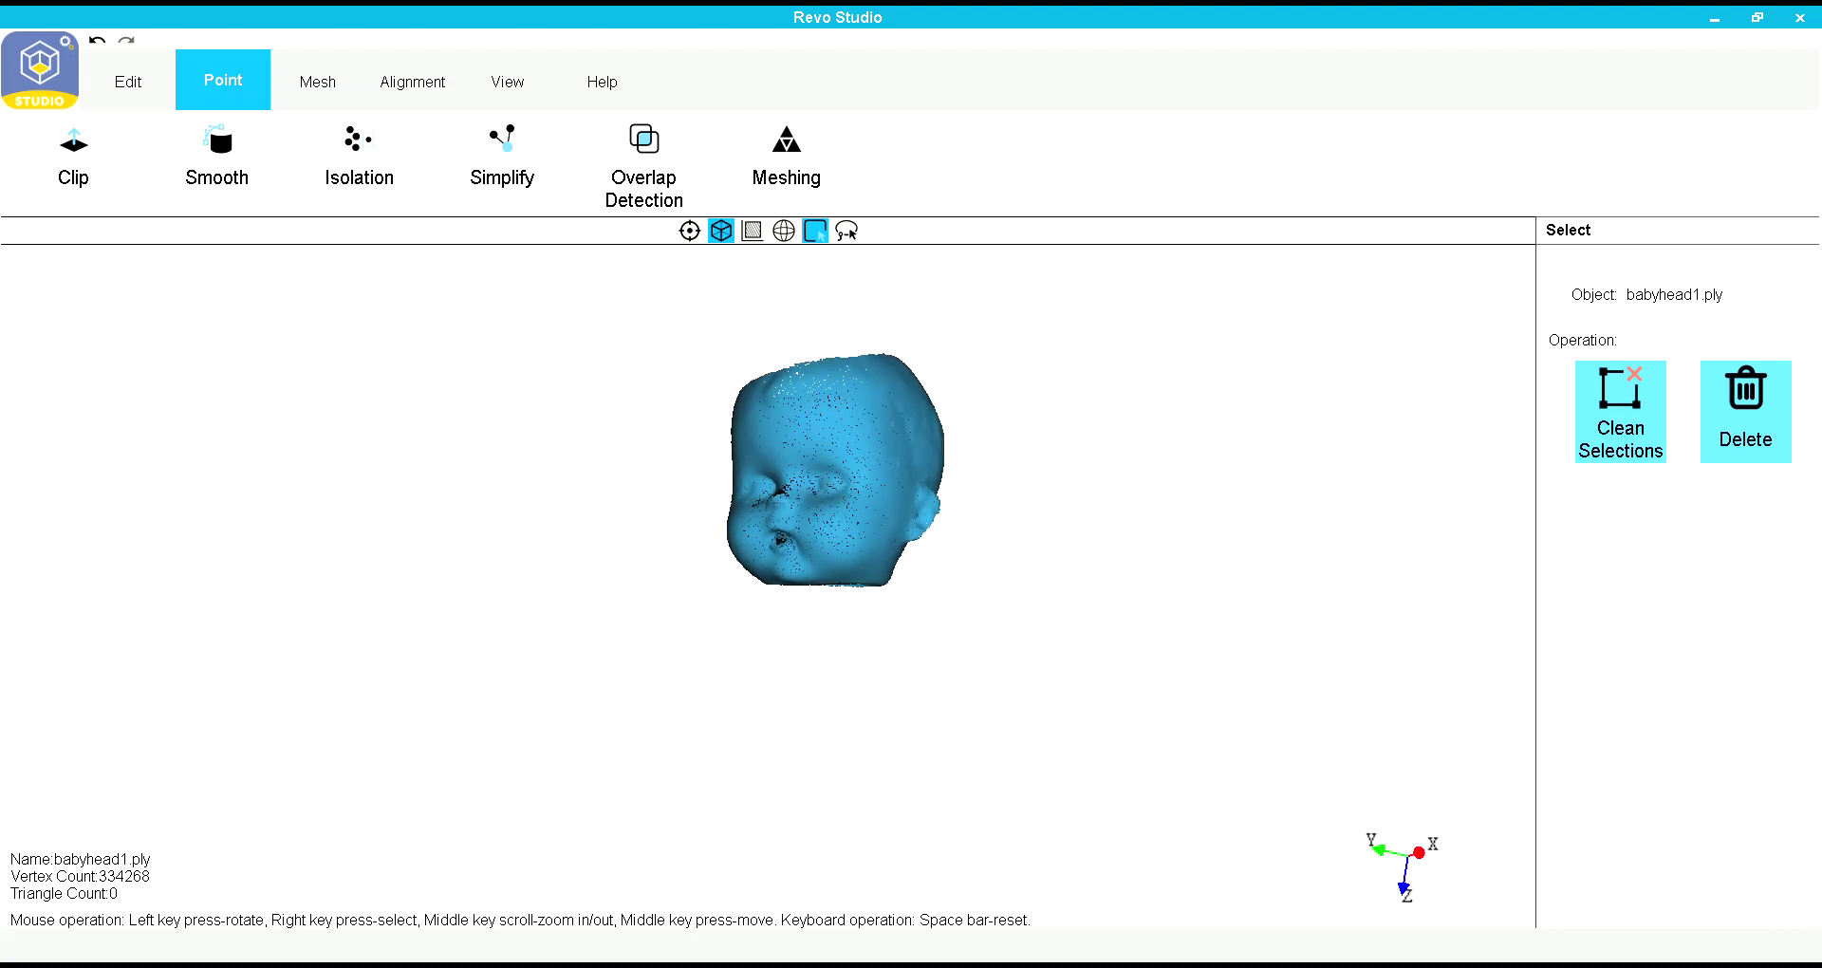
{"action": "scroll", "coordinate": [834, 467], "scroll_direction": "up", "scroll_amount": 3}
{"action": "left_click_drag", "start_coordinate": [835, 467], "coordinate": [916, 441]}
{"action": "scroll", "coordinate": [901, 512], "scroll_direction": "down", "scroll_amount": 4}
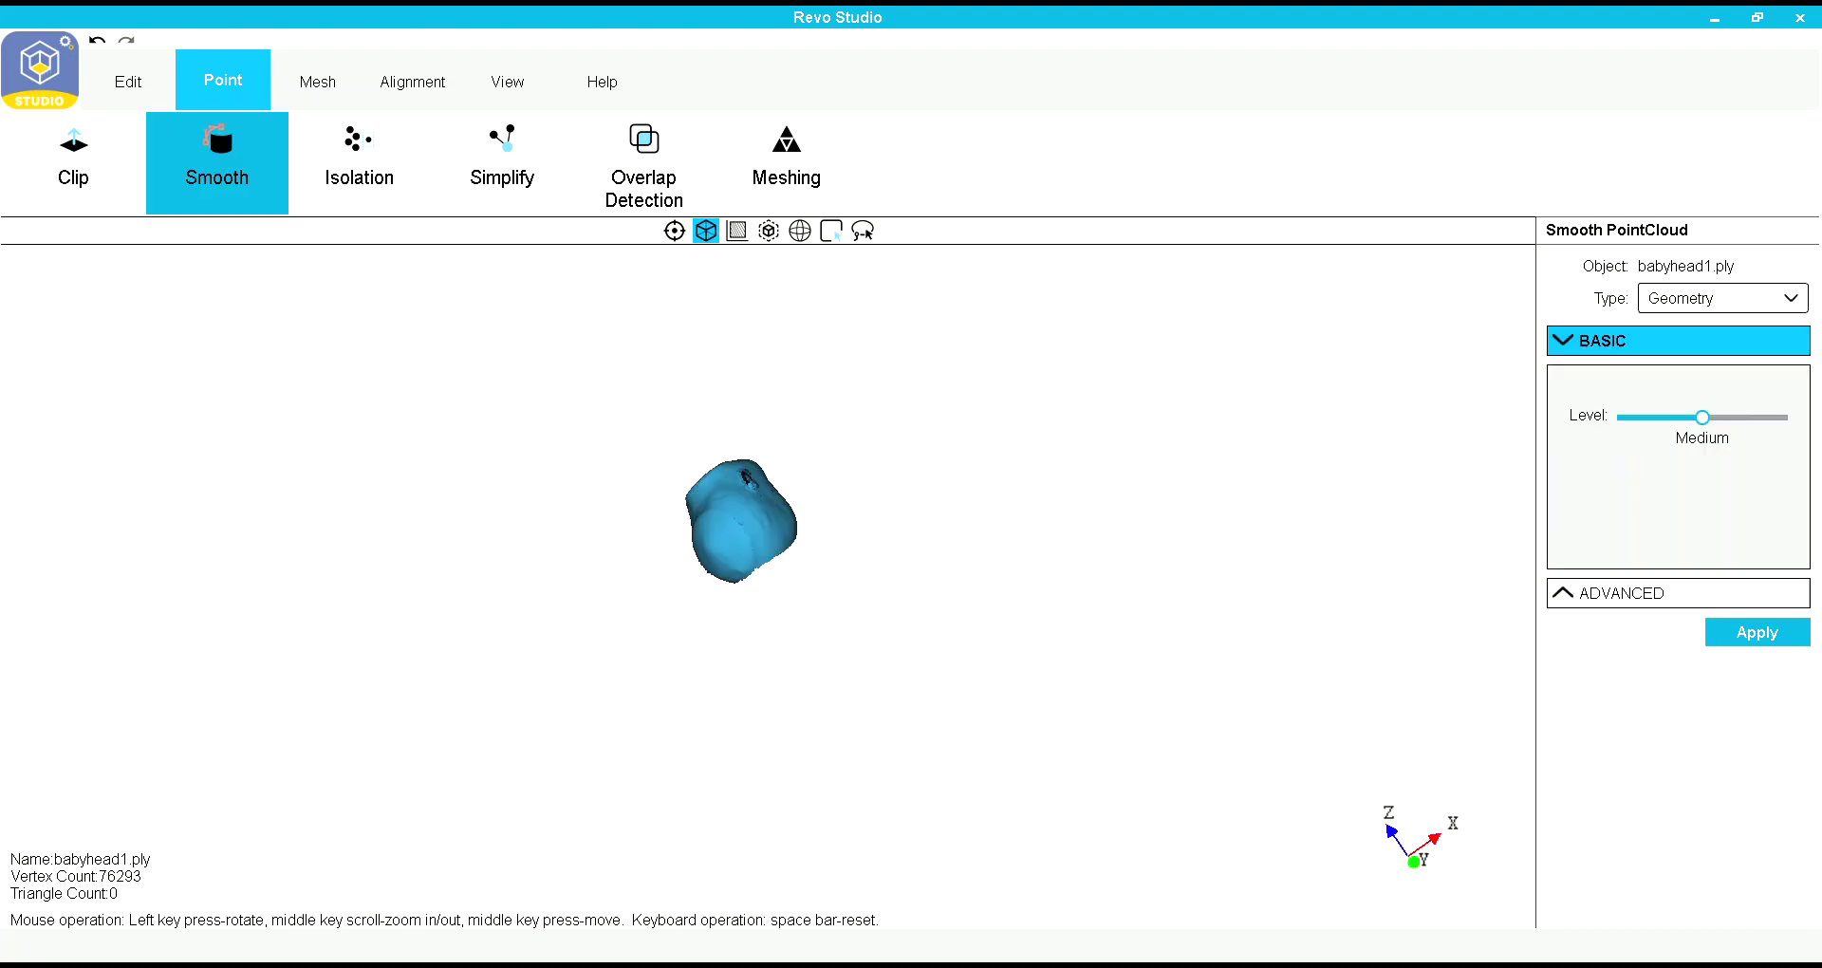
Smooth babyhead1.ply with type Geometry at level Medium, and delete the overlap points detected at level Medium
{"action": "left_click", "coordinate": [1756, 632]}
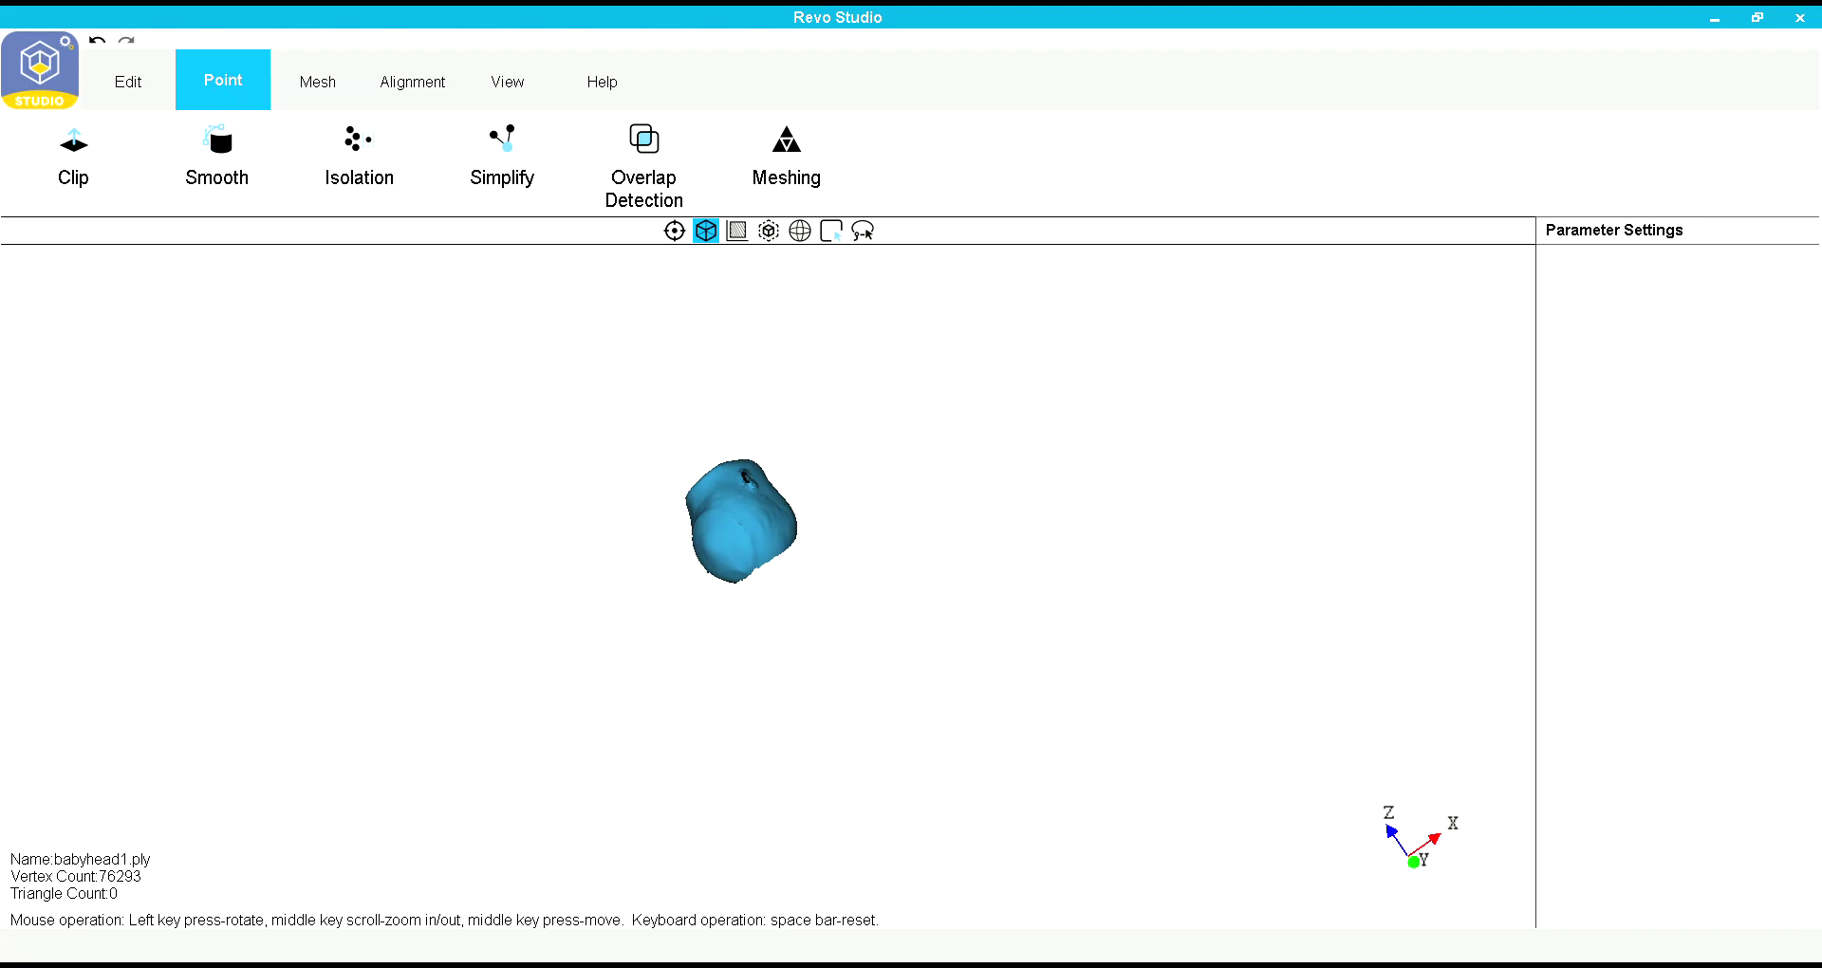
{"action": "left_click", "coordinate": [643, 163]}
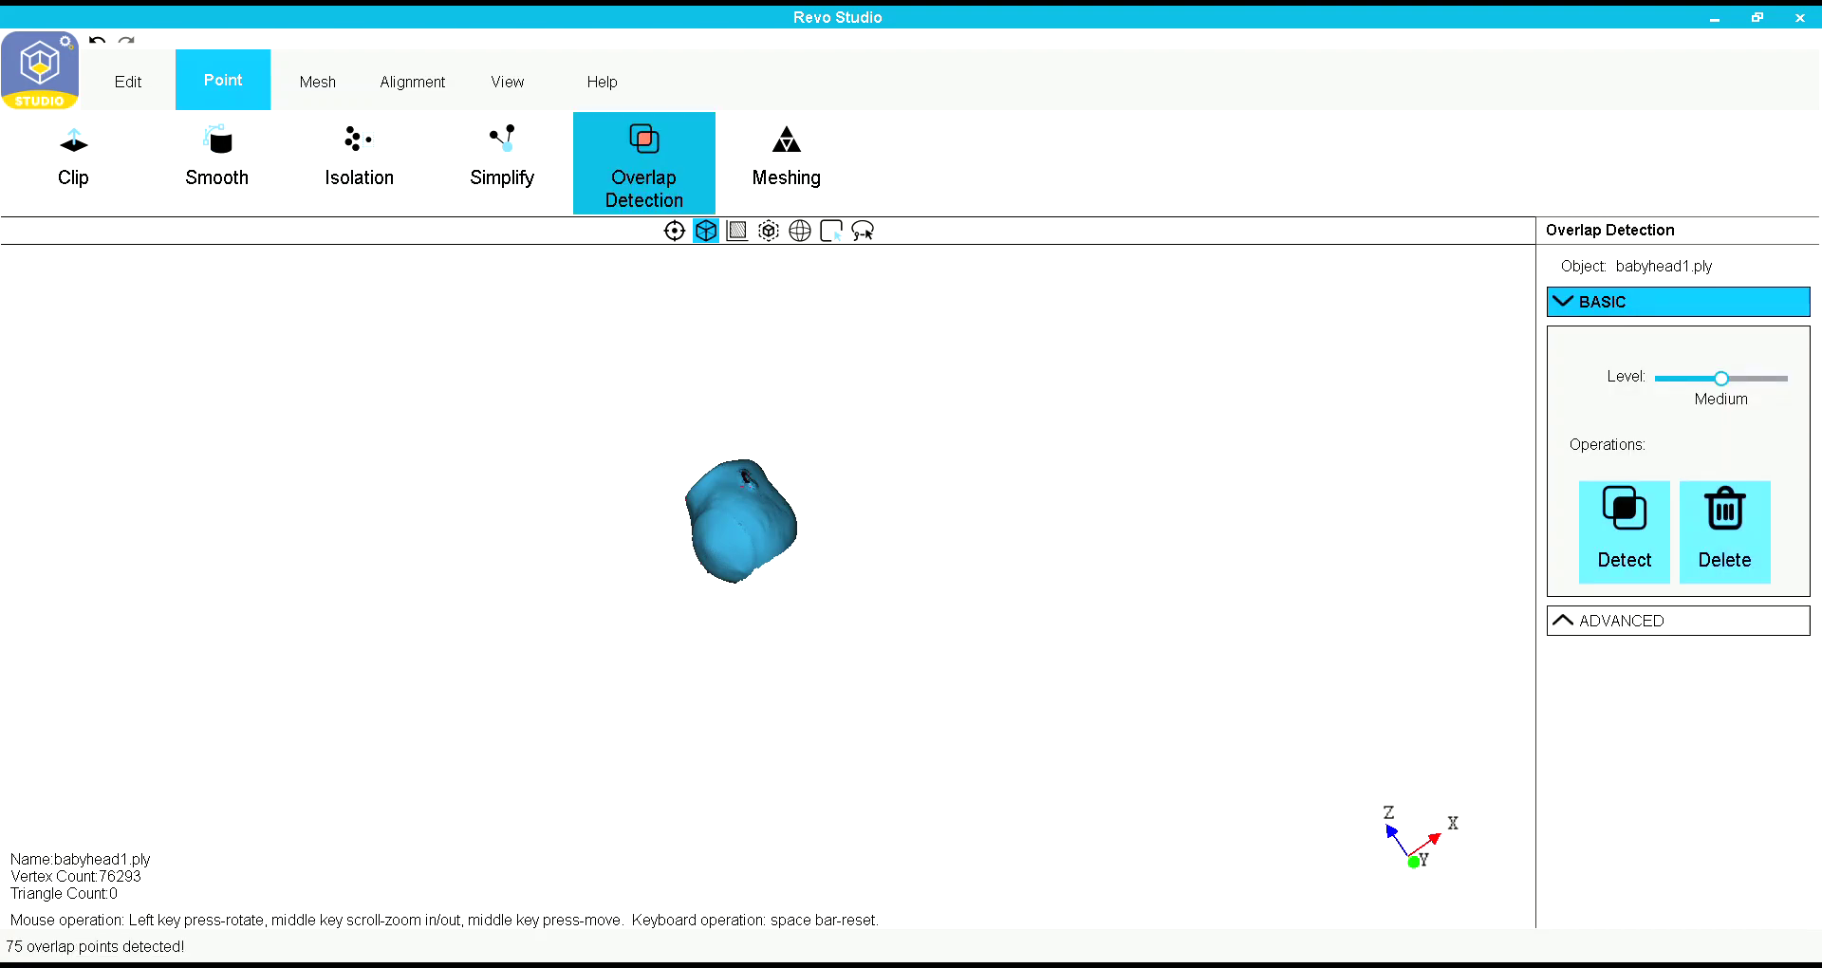
{"action": "left_click", "coordinate": [1723, 531]}
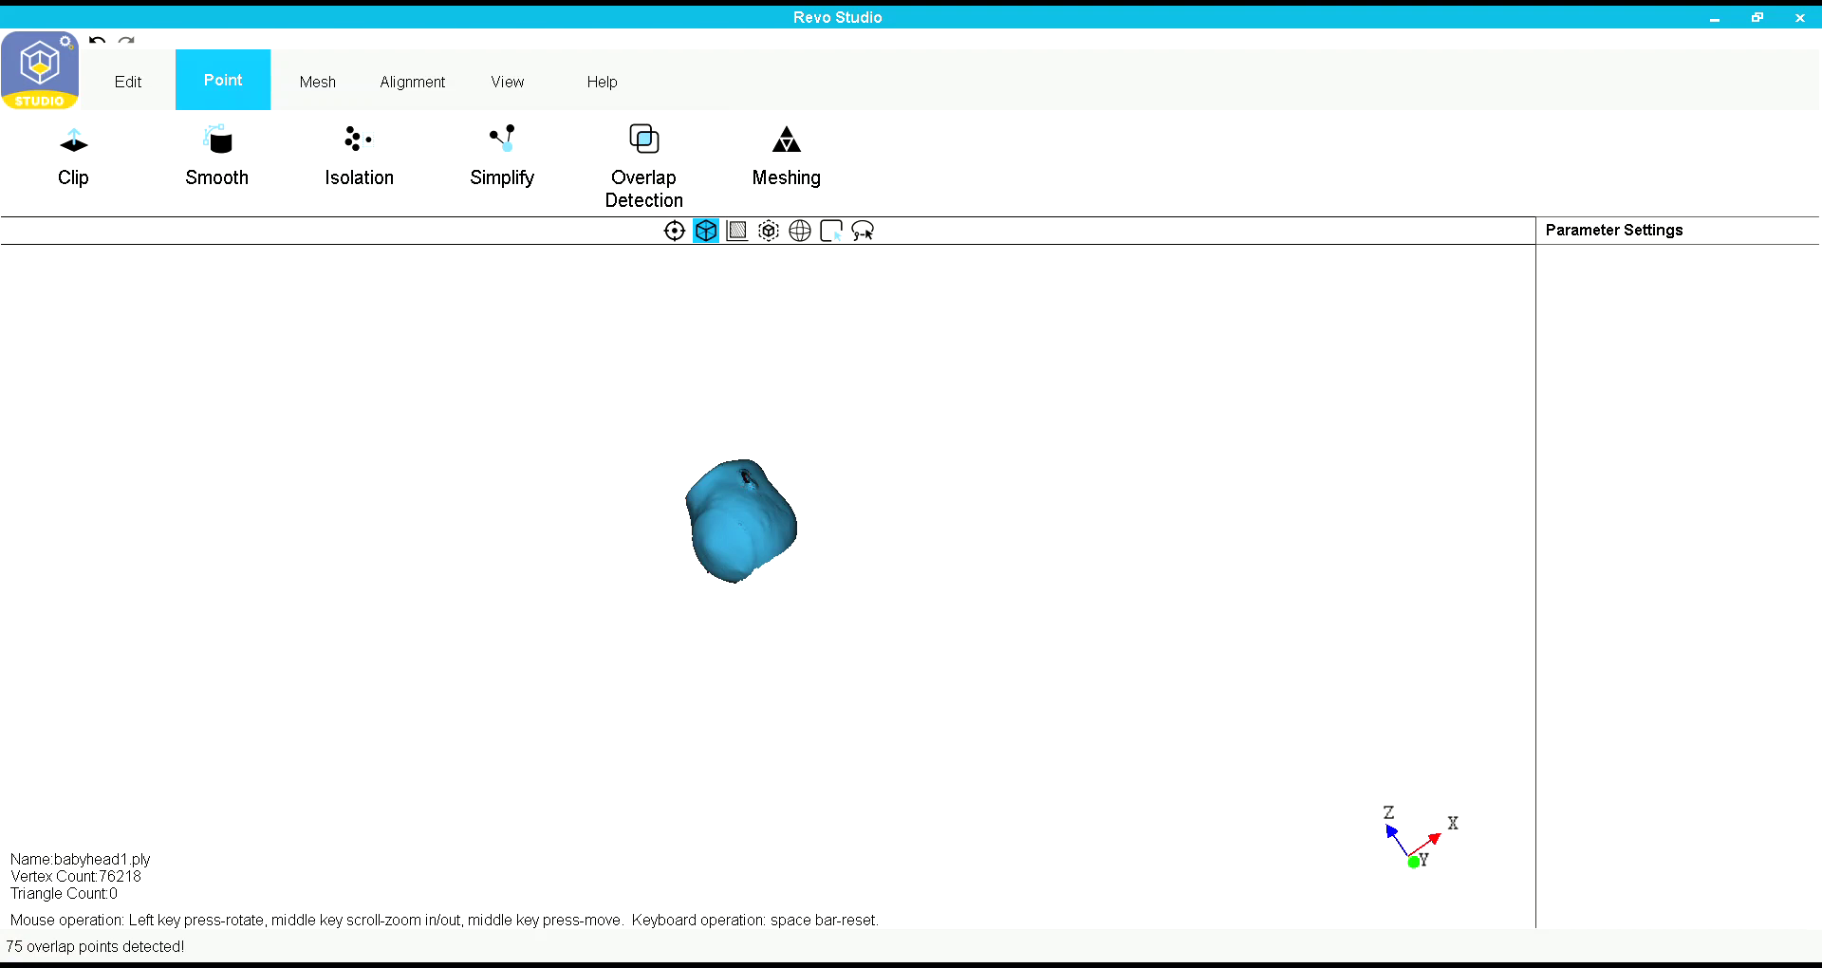
{"action": "left_click_drag", "start_coordinate": [741, 520], "coordinate": [792, 593]}
{"action": "scroll", "coordinate": [806, 627], "scroll_direction": "up", "scroll_amount": 4}
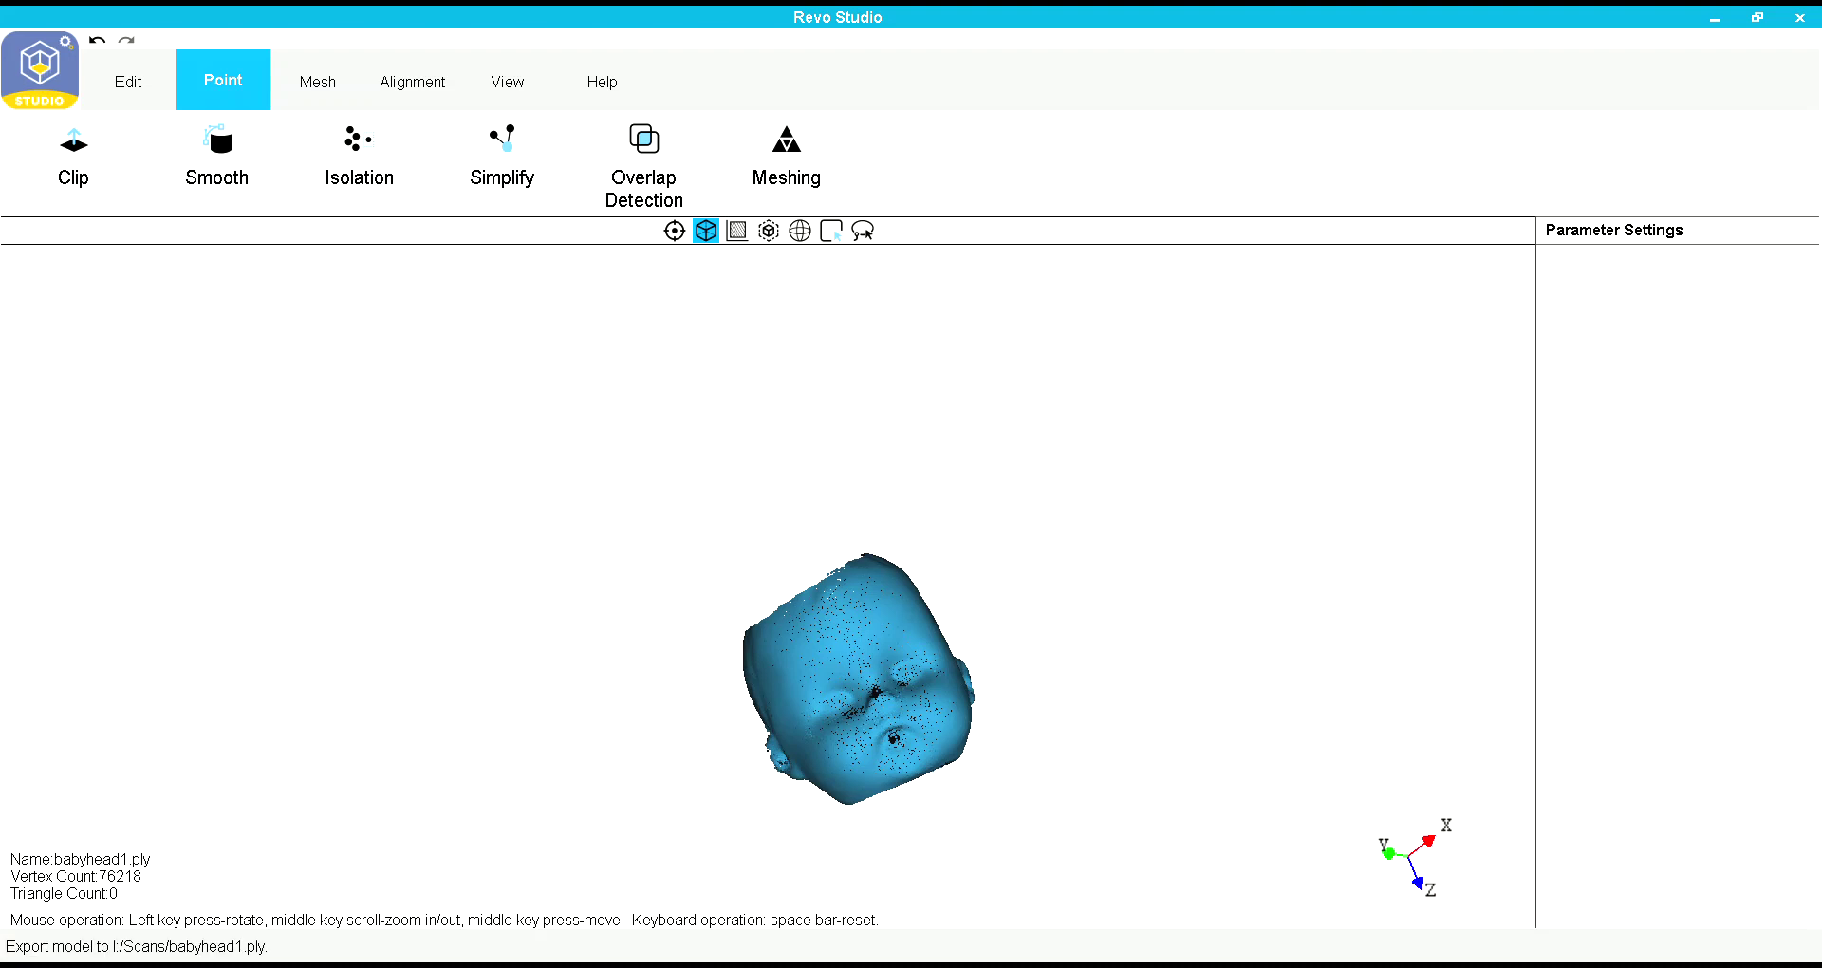
Merge babyhead1.ply as the fixed model with babyhead.ply as the float model, by feature, into Align_Model
{"action": "left_click", "coordinate": [411, 81]}
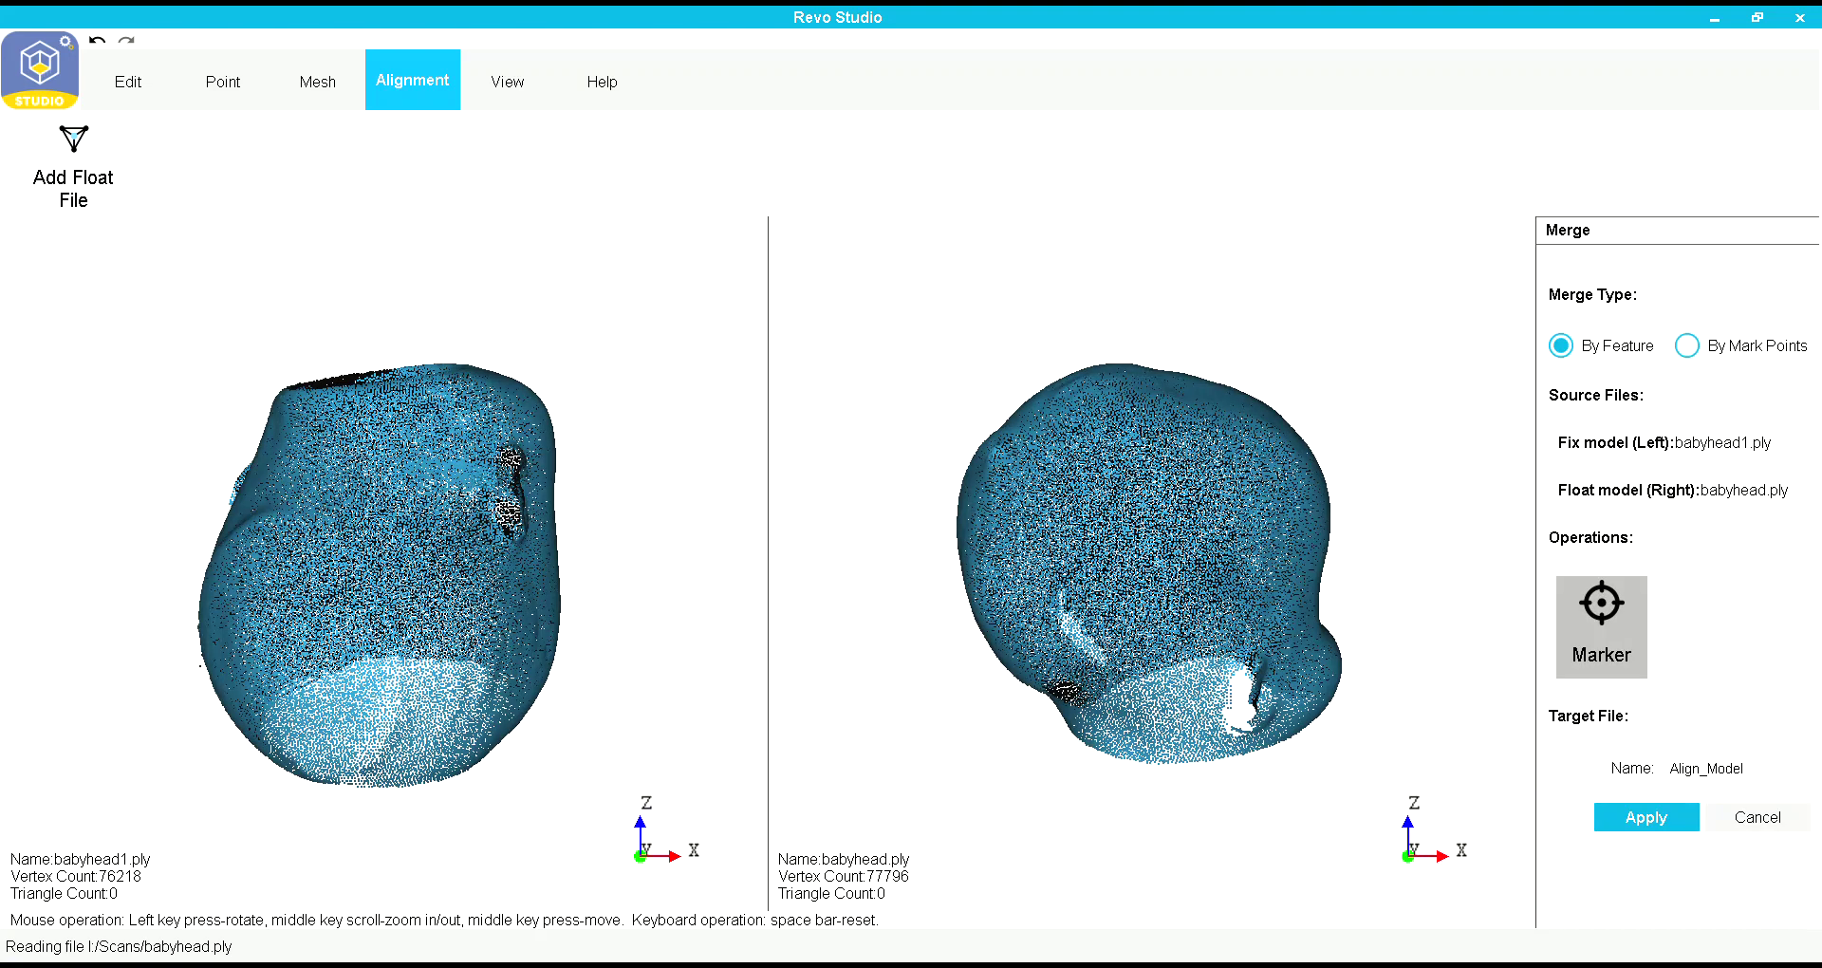
{"action": "left_click_drag", "start_coordinate": [379, 474], "coordinate": [446, 665]}
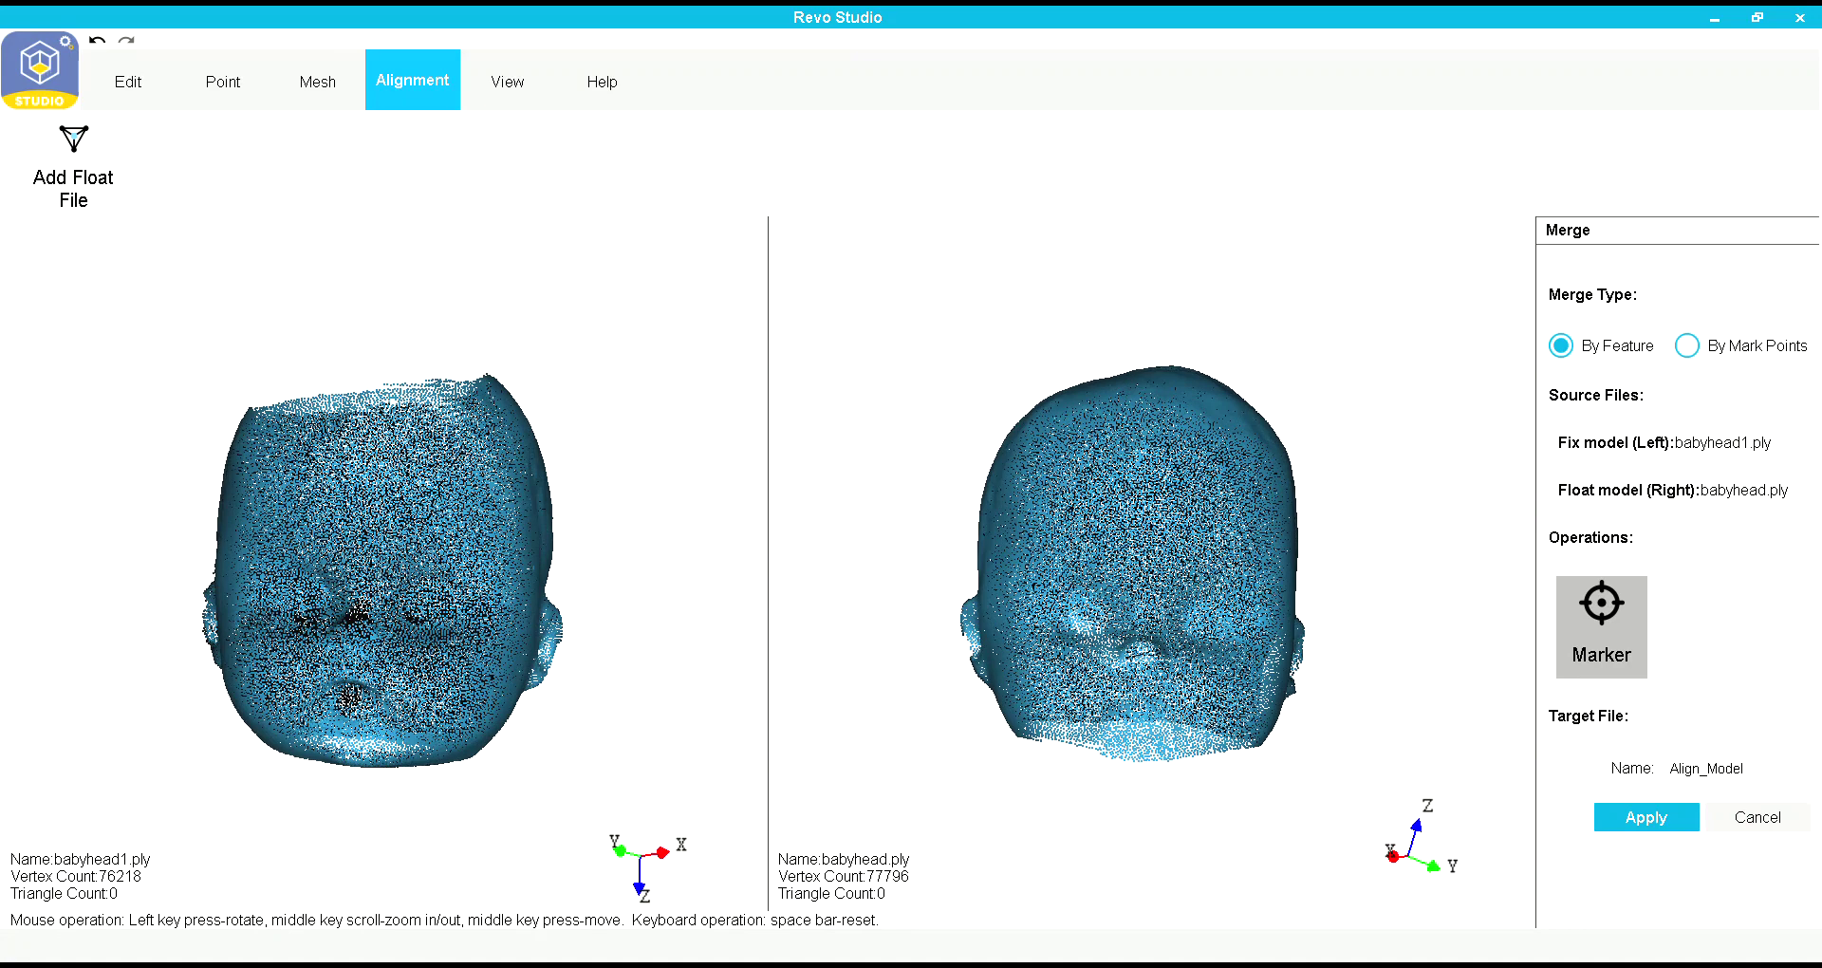
{"action": "left_click", "coordinate": [1646, 817]}
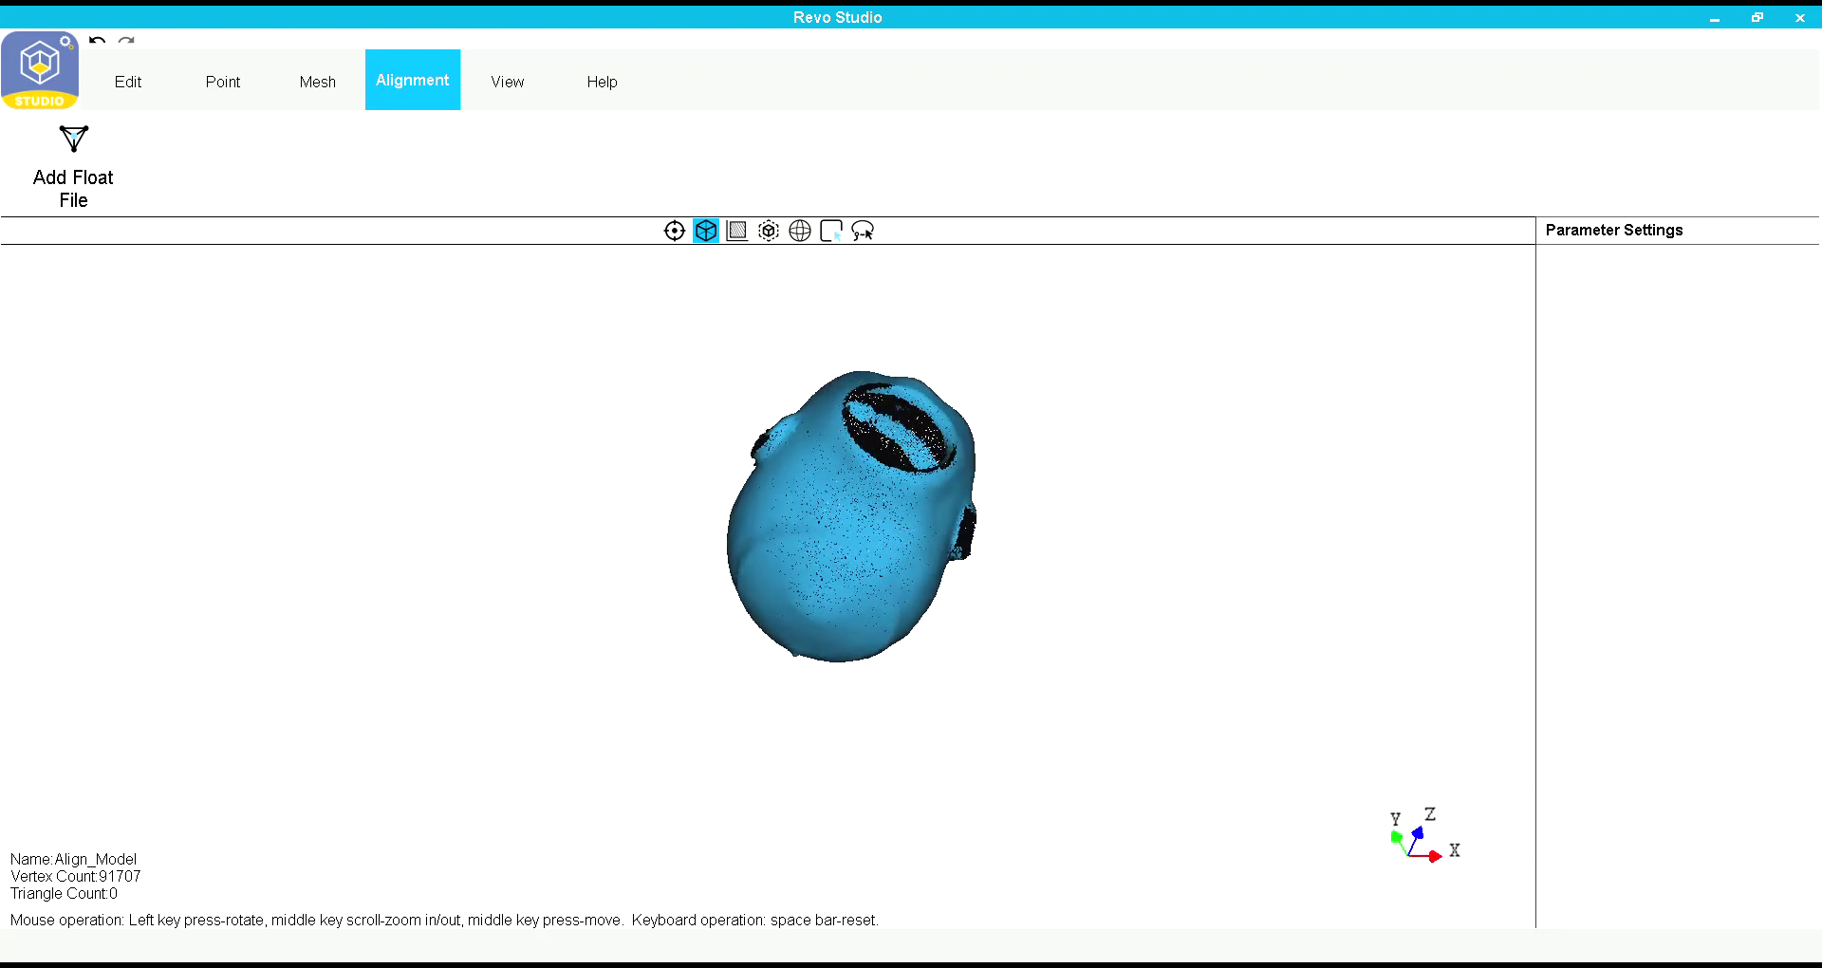
{"action": "scroll", "coordinate": [851, 517], "scroll_direction": "up", "scroll_amount": 4}
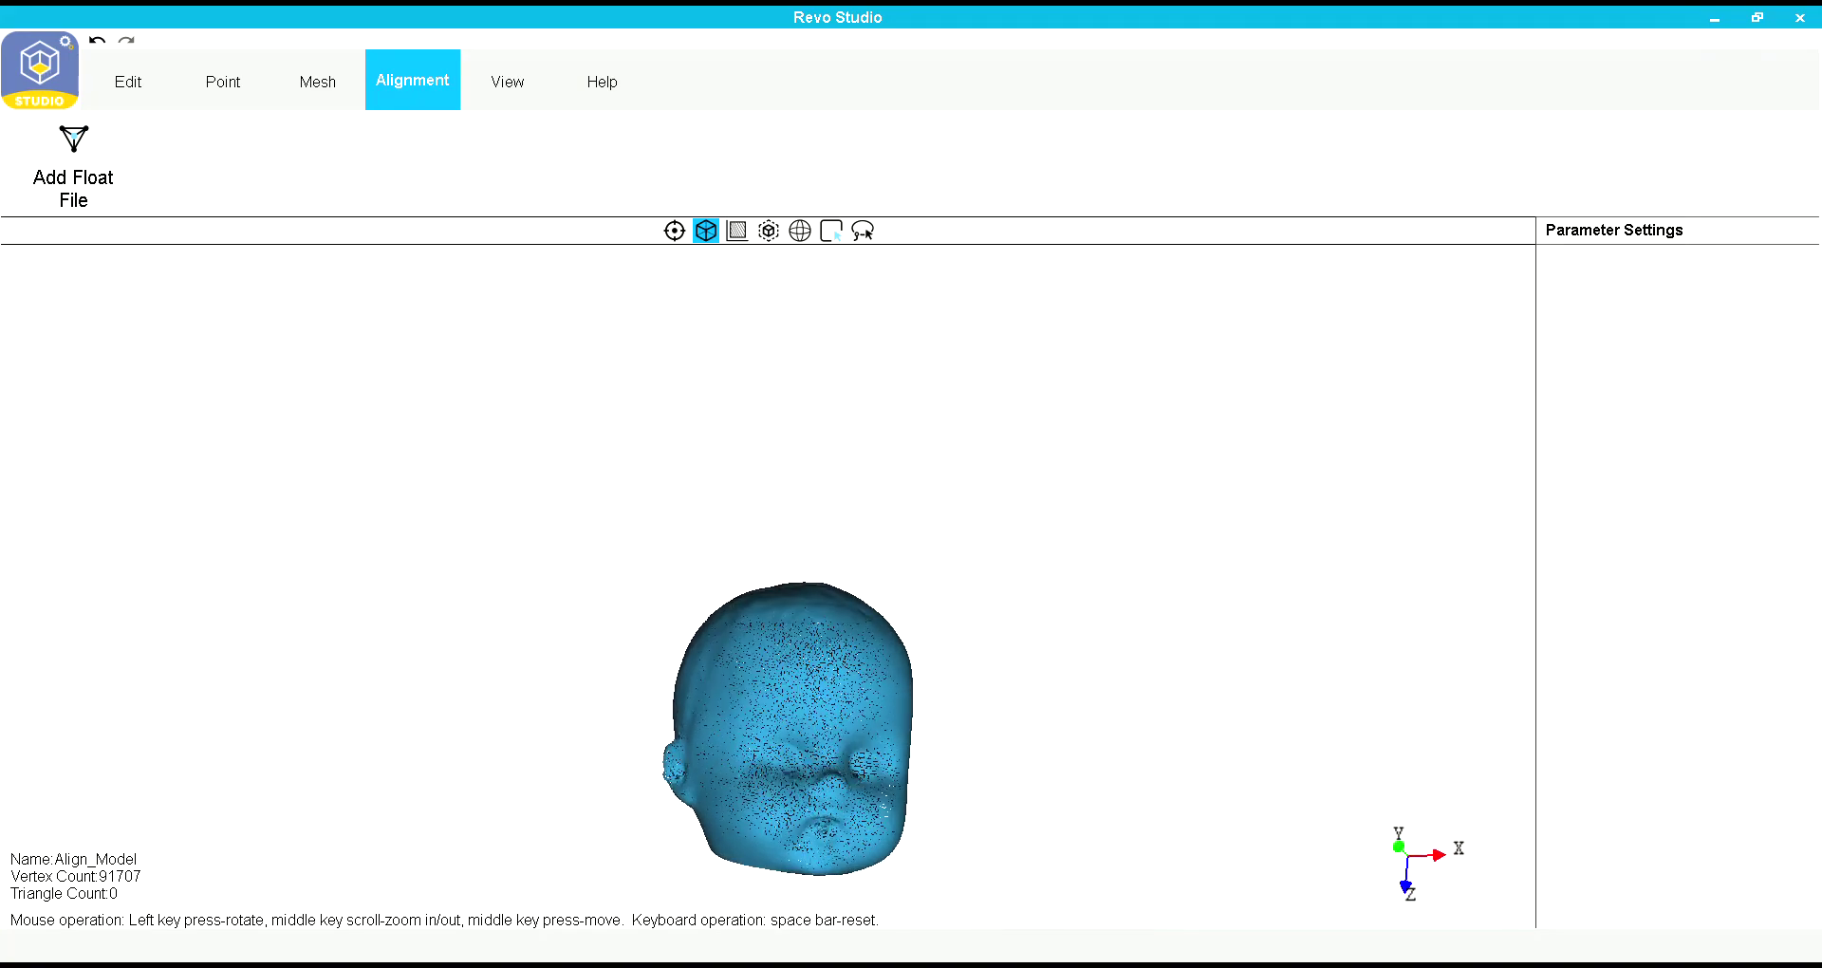
Smooth the merged Align_Model point cloud with type Geometry at level Medium
{"action": "left_click", "coordinate": [128, 81]}
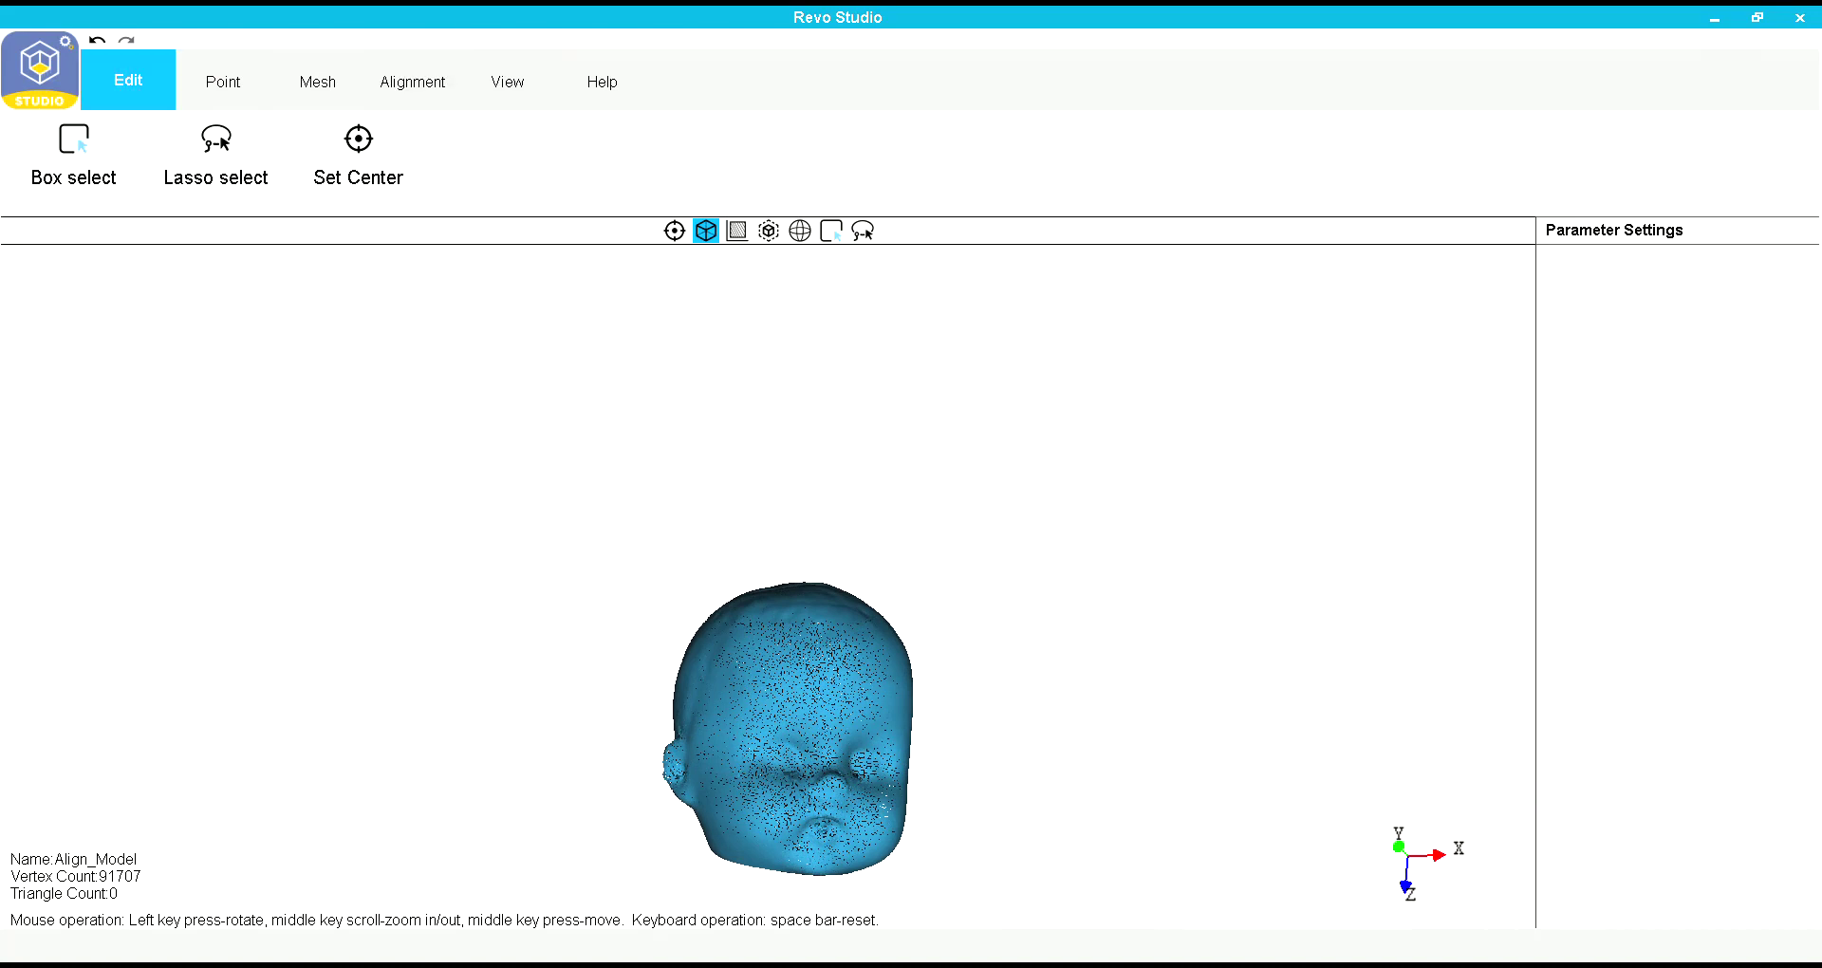
{"action": "left_click", "coordinate": [223, 80]}
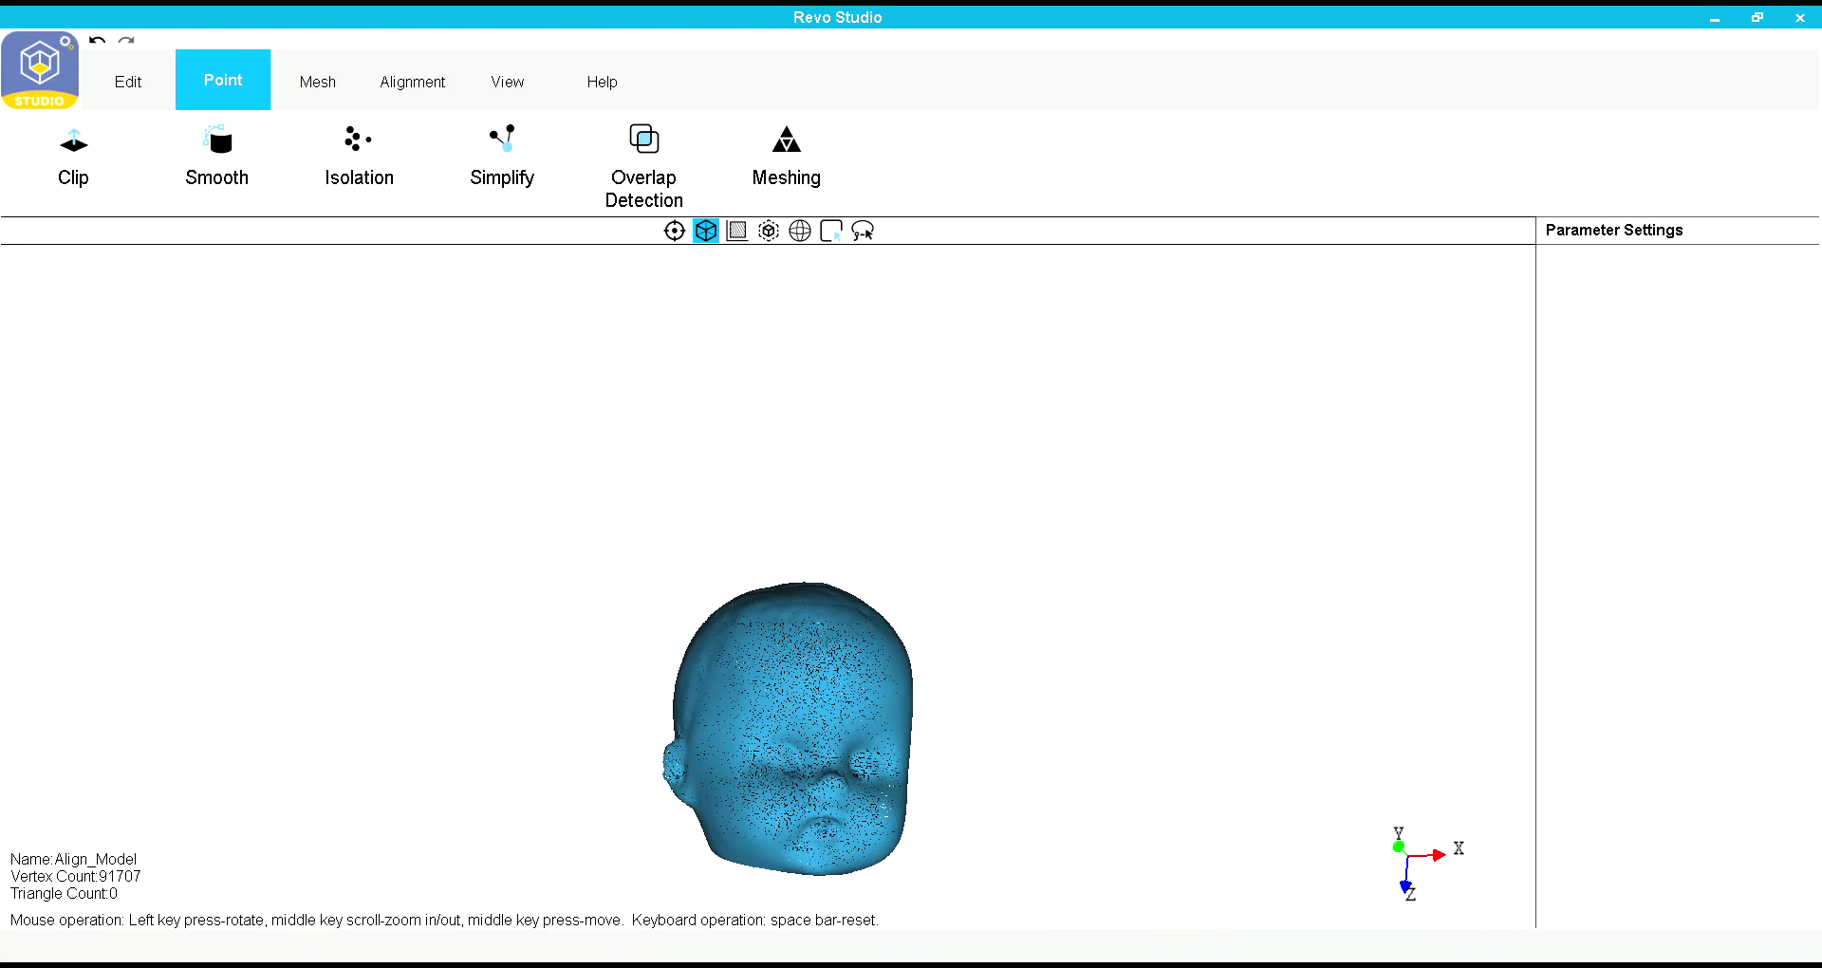
{"action": "left_click", "coordinate": [216, 161]}
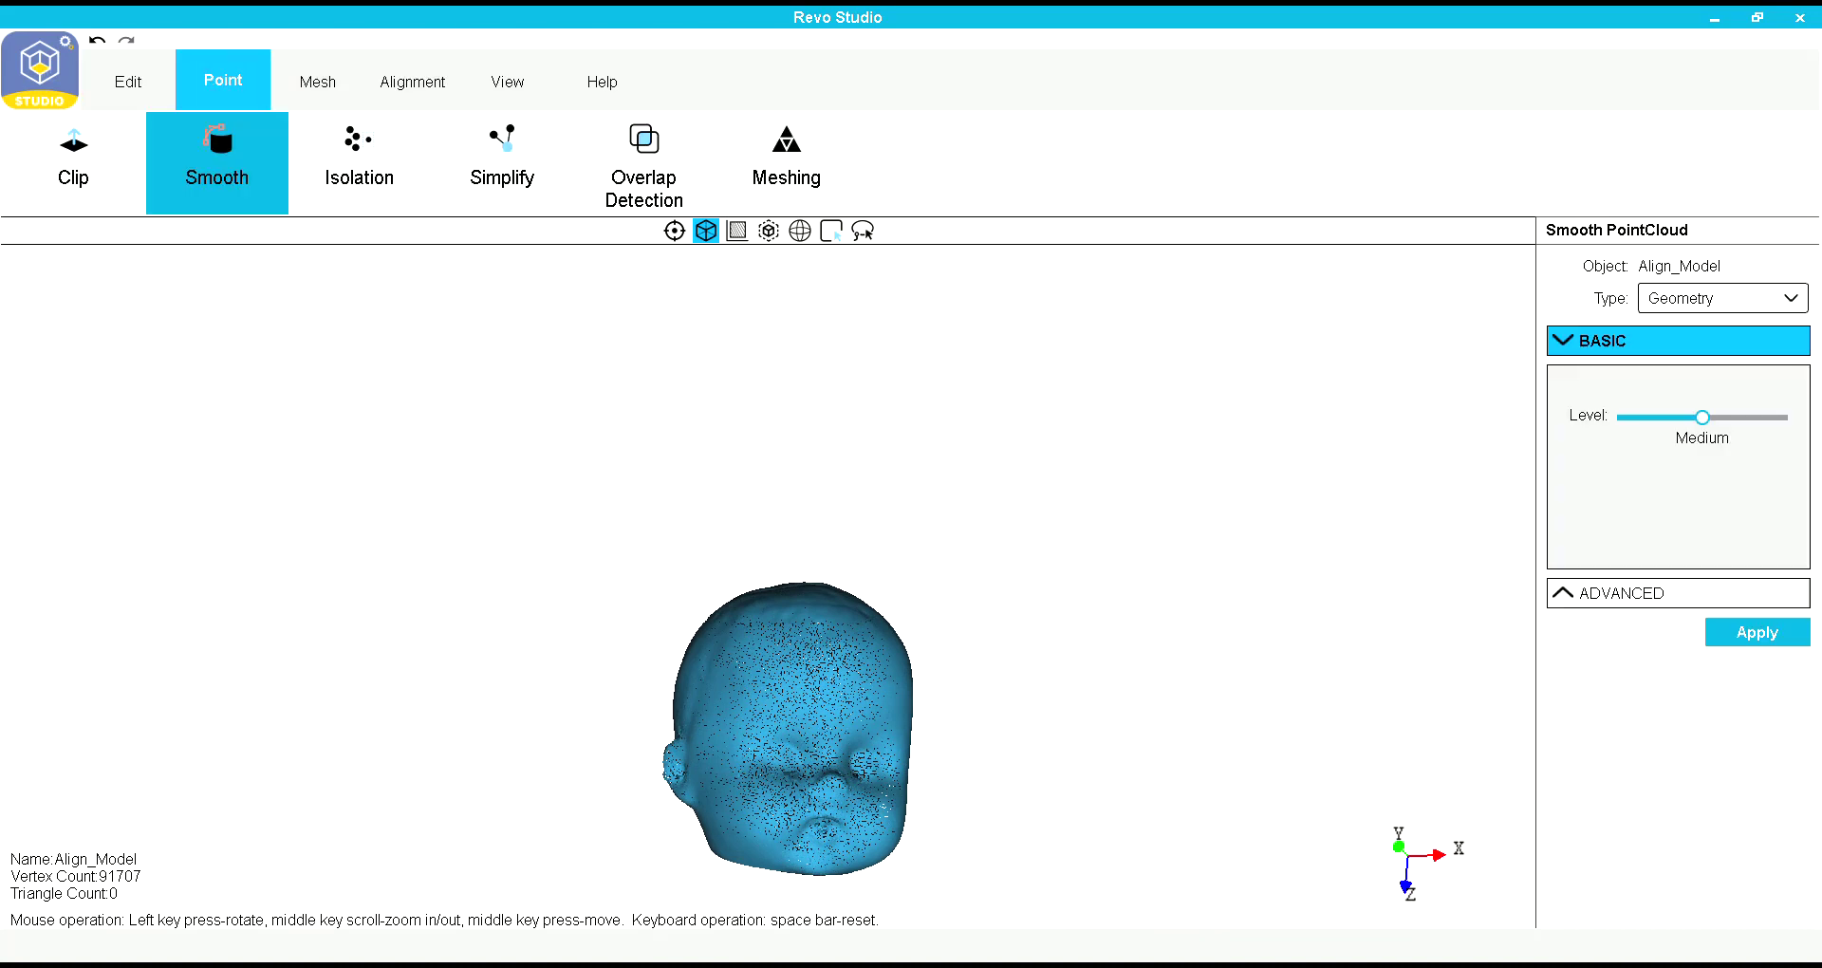
{"action": "left_click", "coordinate": [1756, 632]}
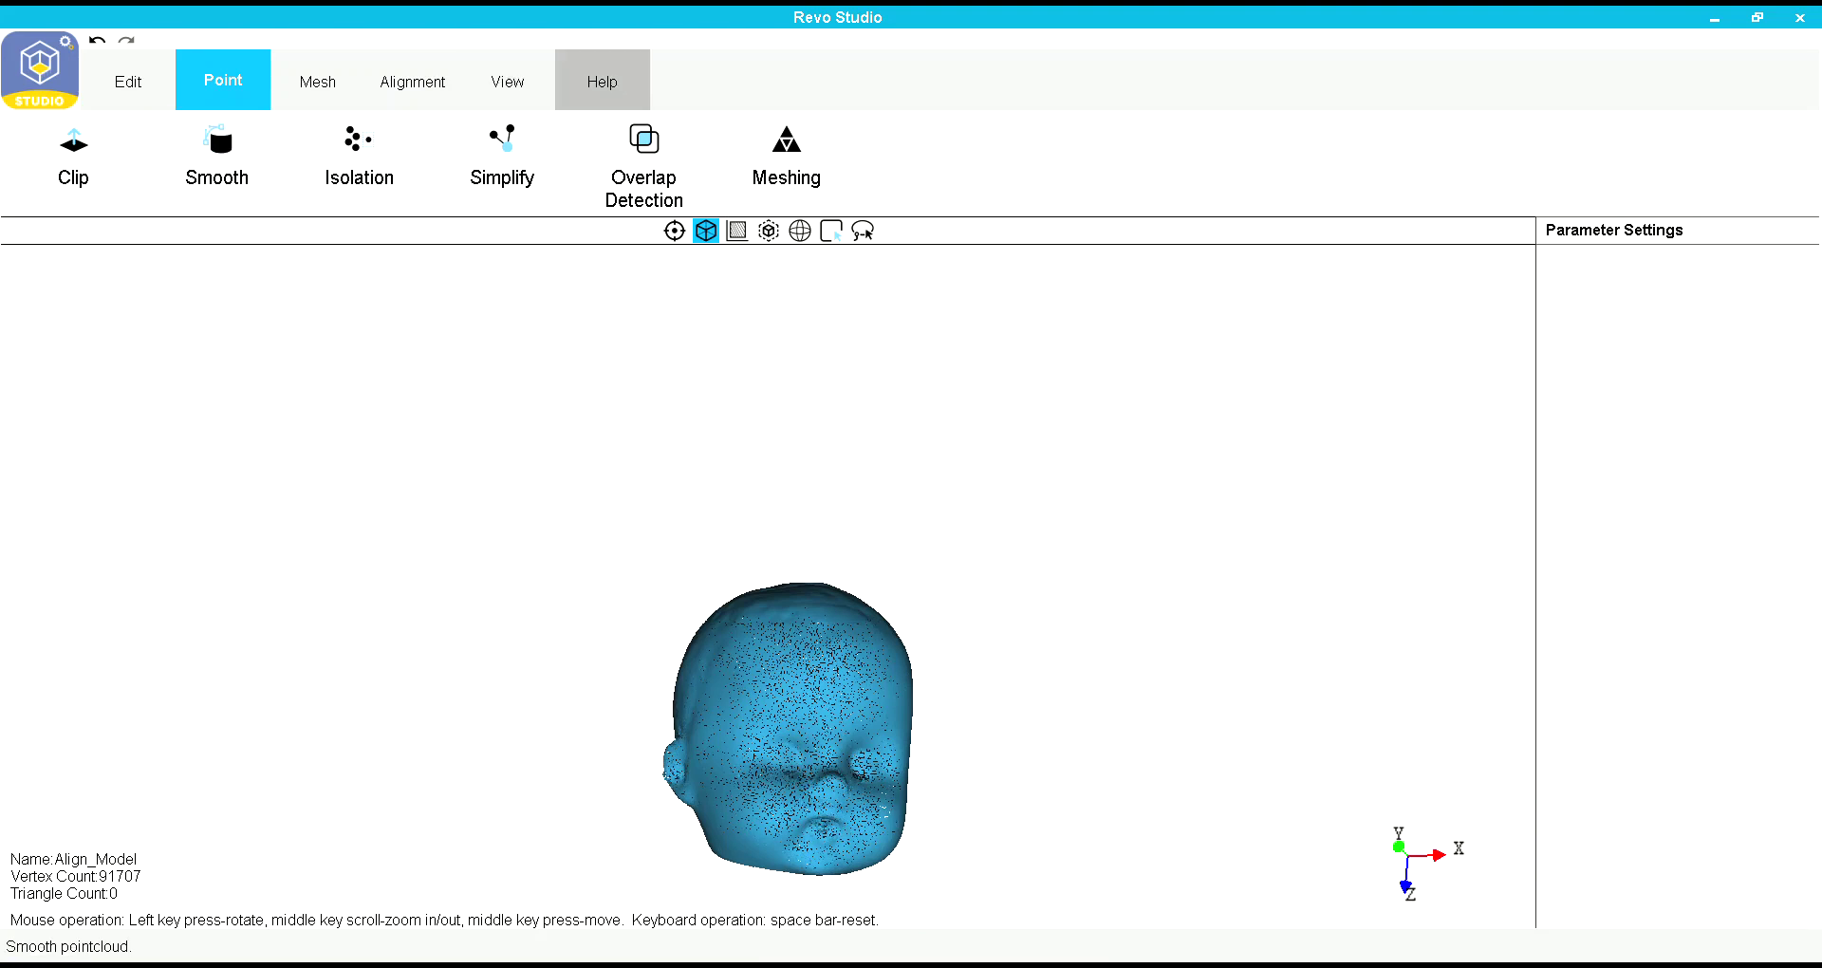
Detect the overlap points of Align_Model at level Medium and delete them
{"action": "left_click", "coordinate": [644, 161]}
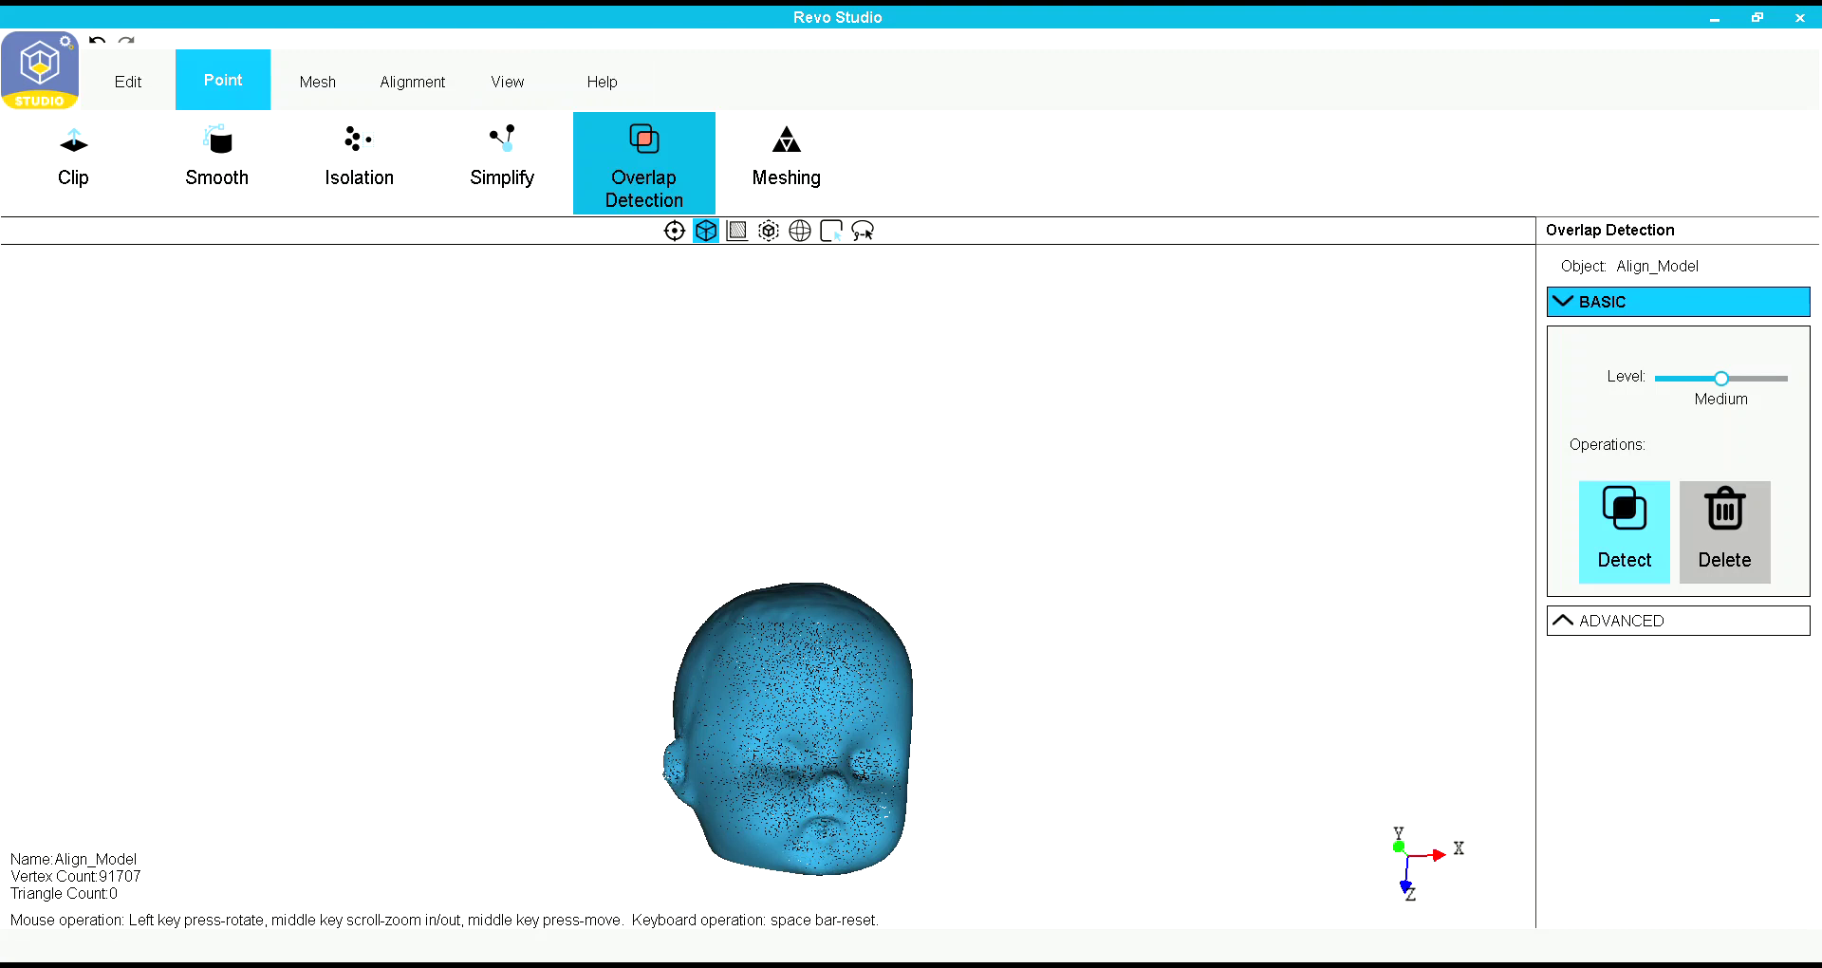
{"action": "left_click", "coordinate": [1623, 531]}
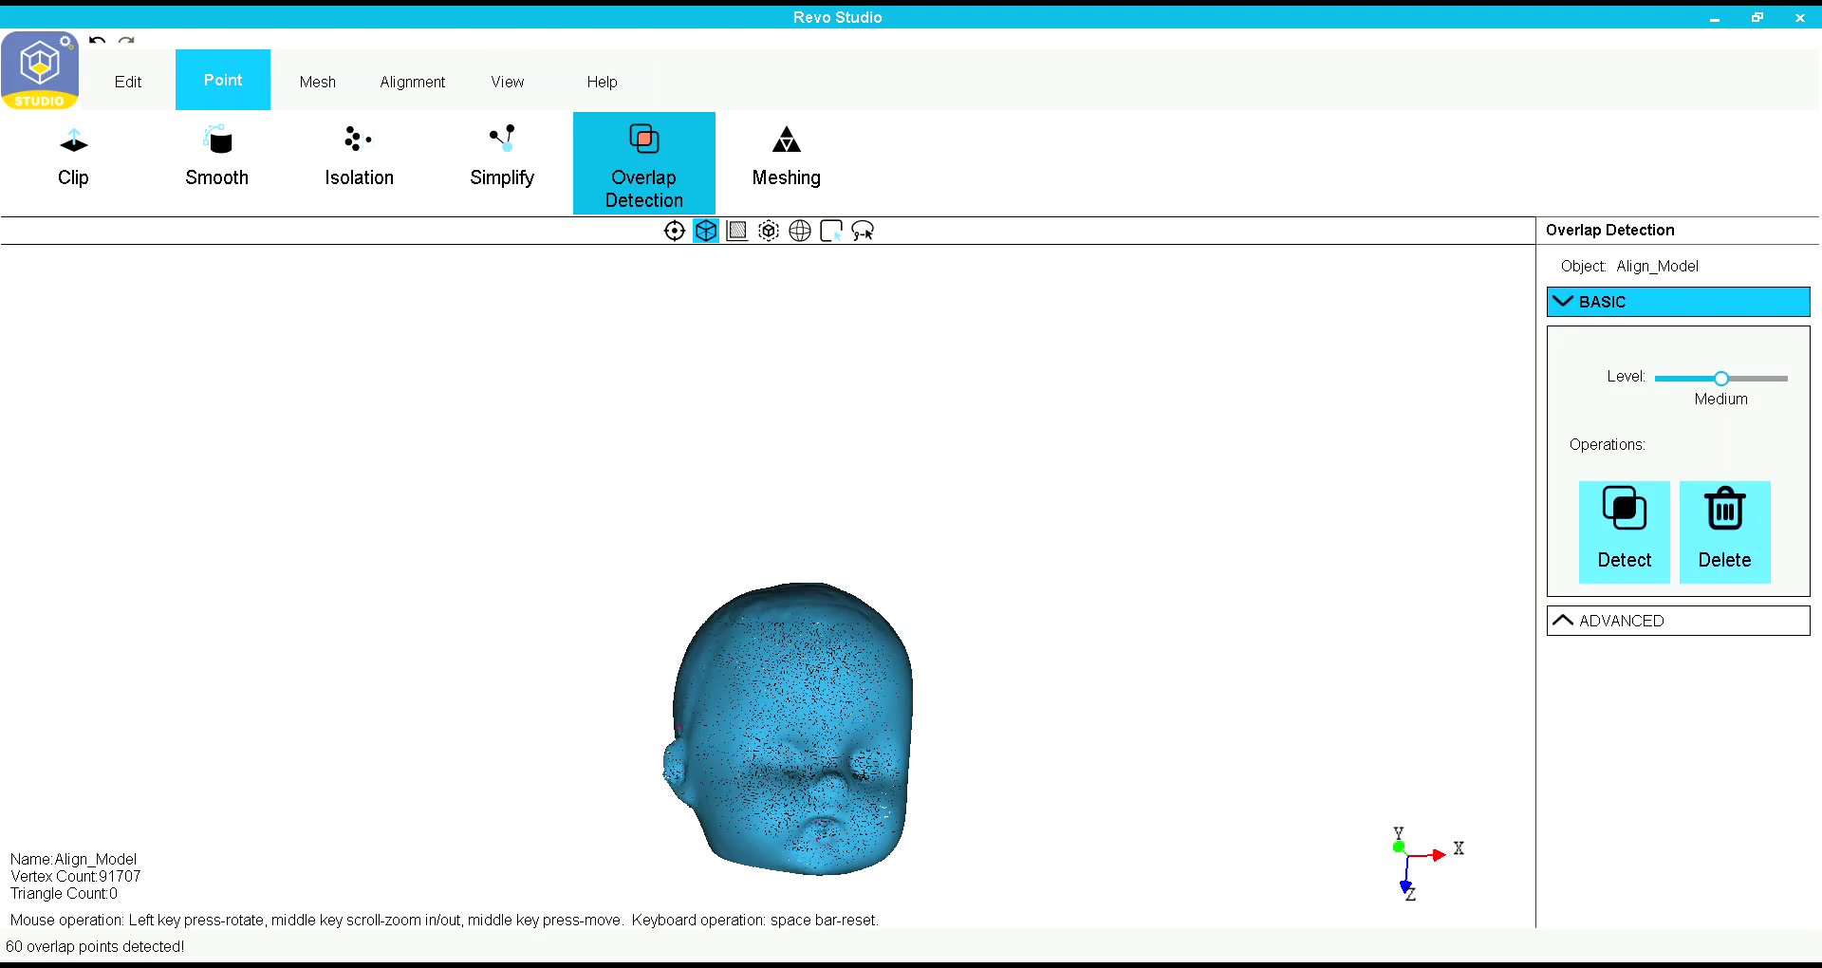
{"action": "left_click", "coordinate": [1724, 531]}
Mesh Align_Model at the middle level with Fill Hole enabled, and check the resulting head from the neck and the face
{"action": "left_click", "coordinate": [785, 161]}
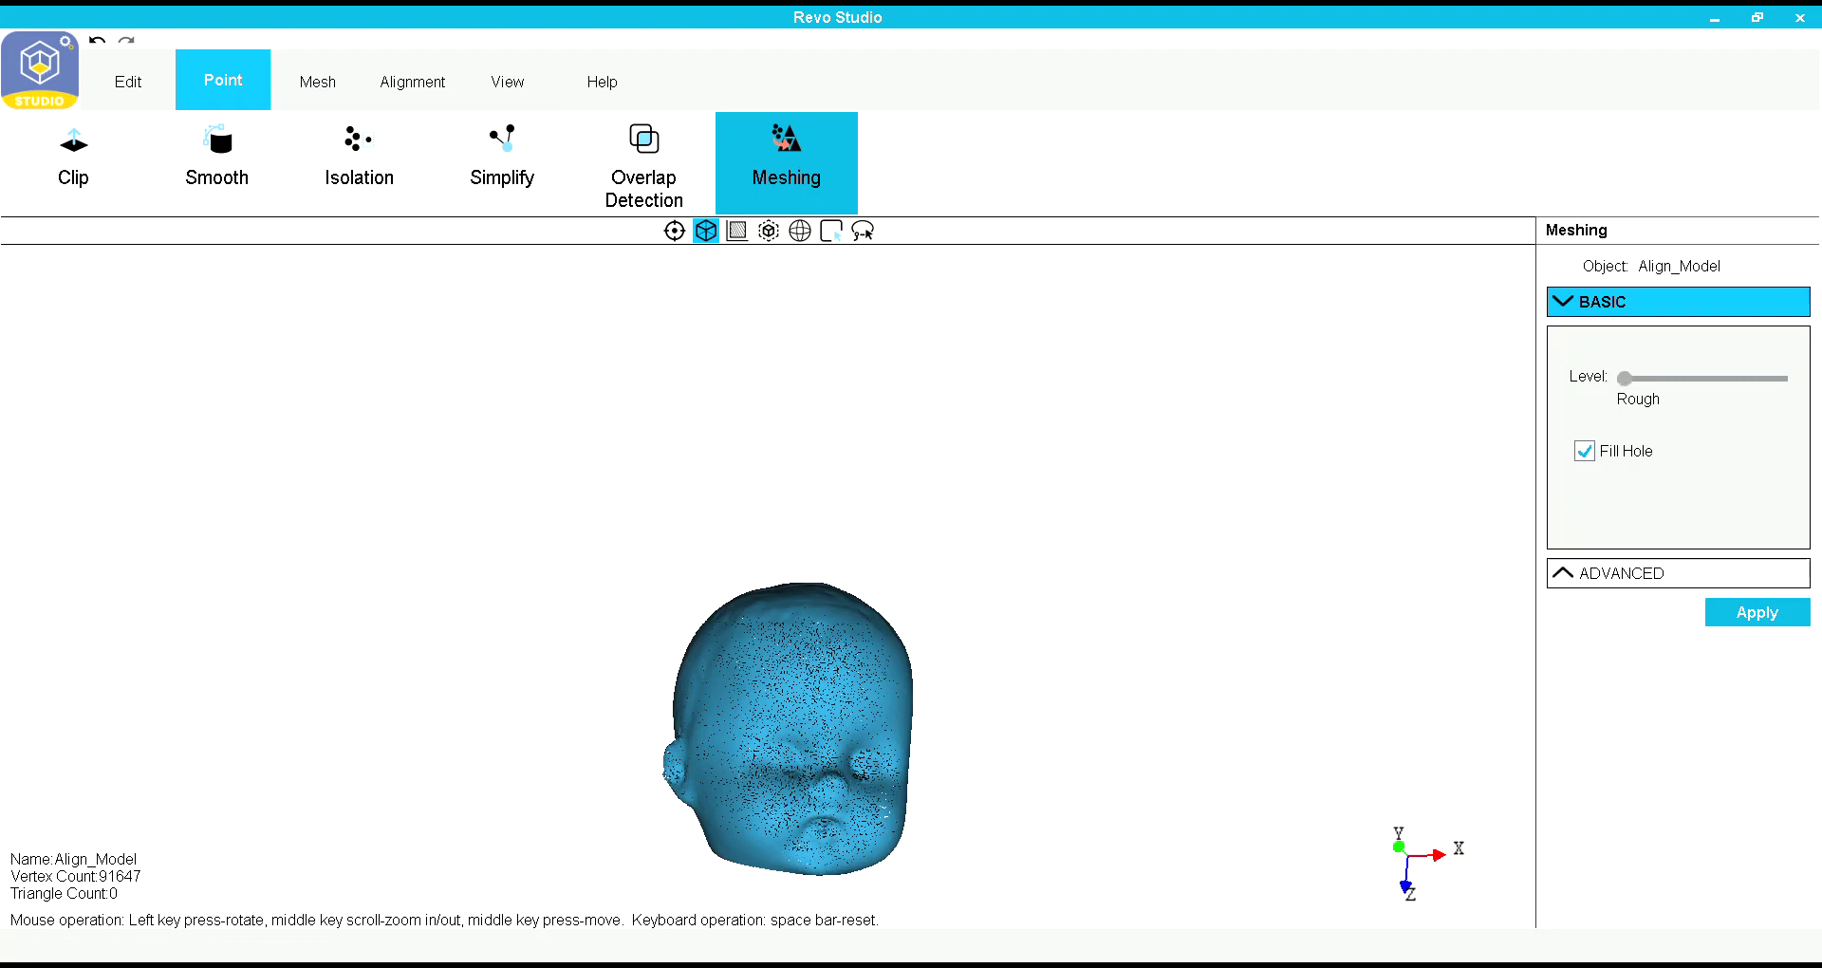
{"action": "left_click_drag", "start_coordinate": [1625, 378], "coordinate": [1703, 378]}
{"action": "left_click", "coordinate": [1757, 612]}
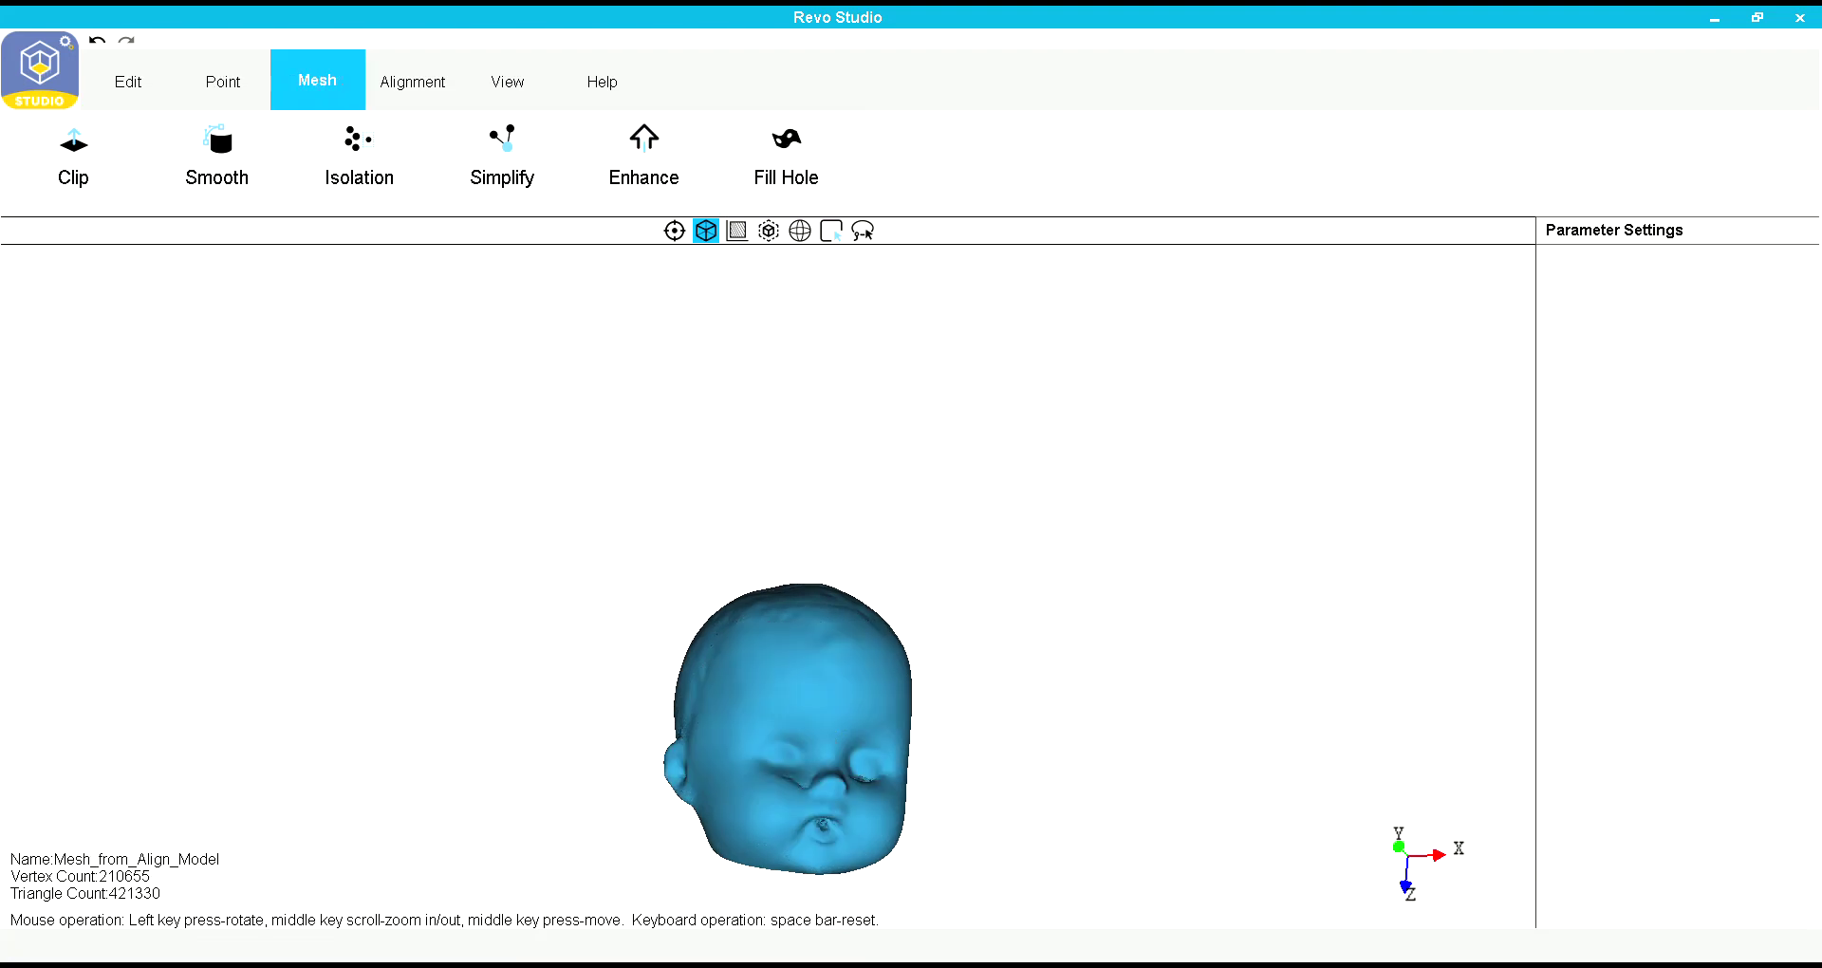
{"action": "left_click_drag", "start_coordinate": [788, 721], "coordinate": [607, 551]}
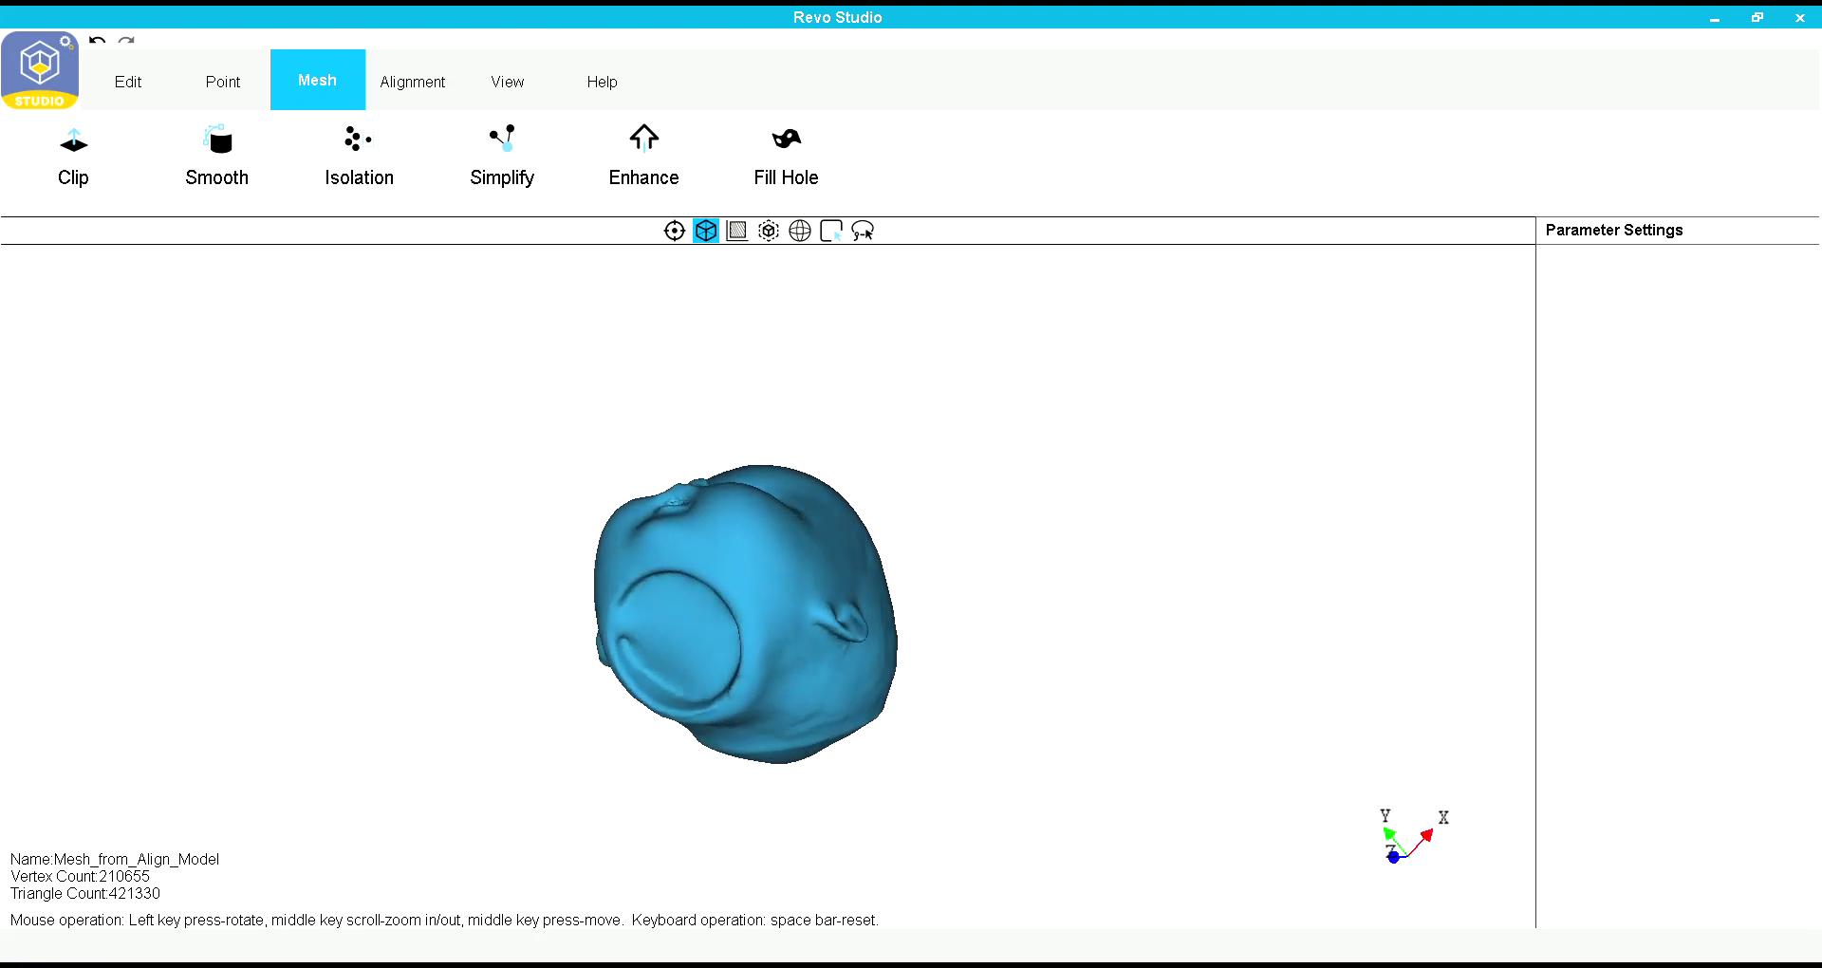
{"action": "left_click_drag", "start_coordinate": [825, 589], "coordinate": [788, 806]}
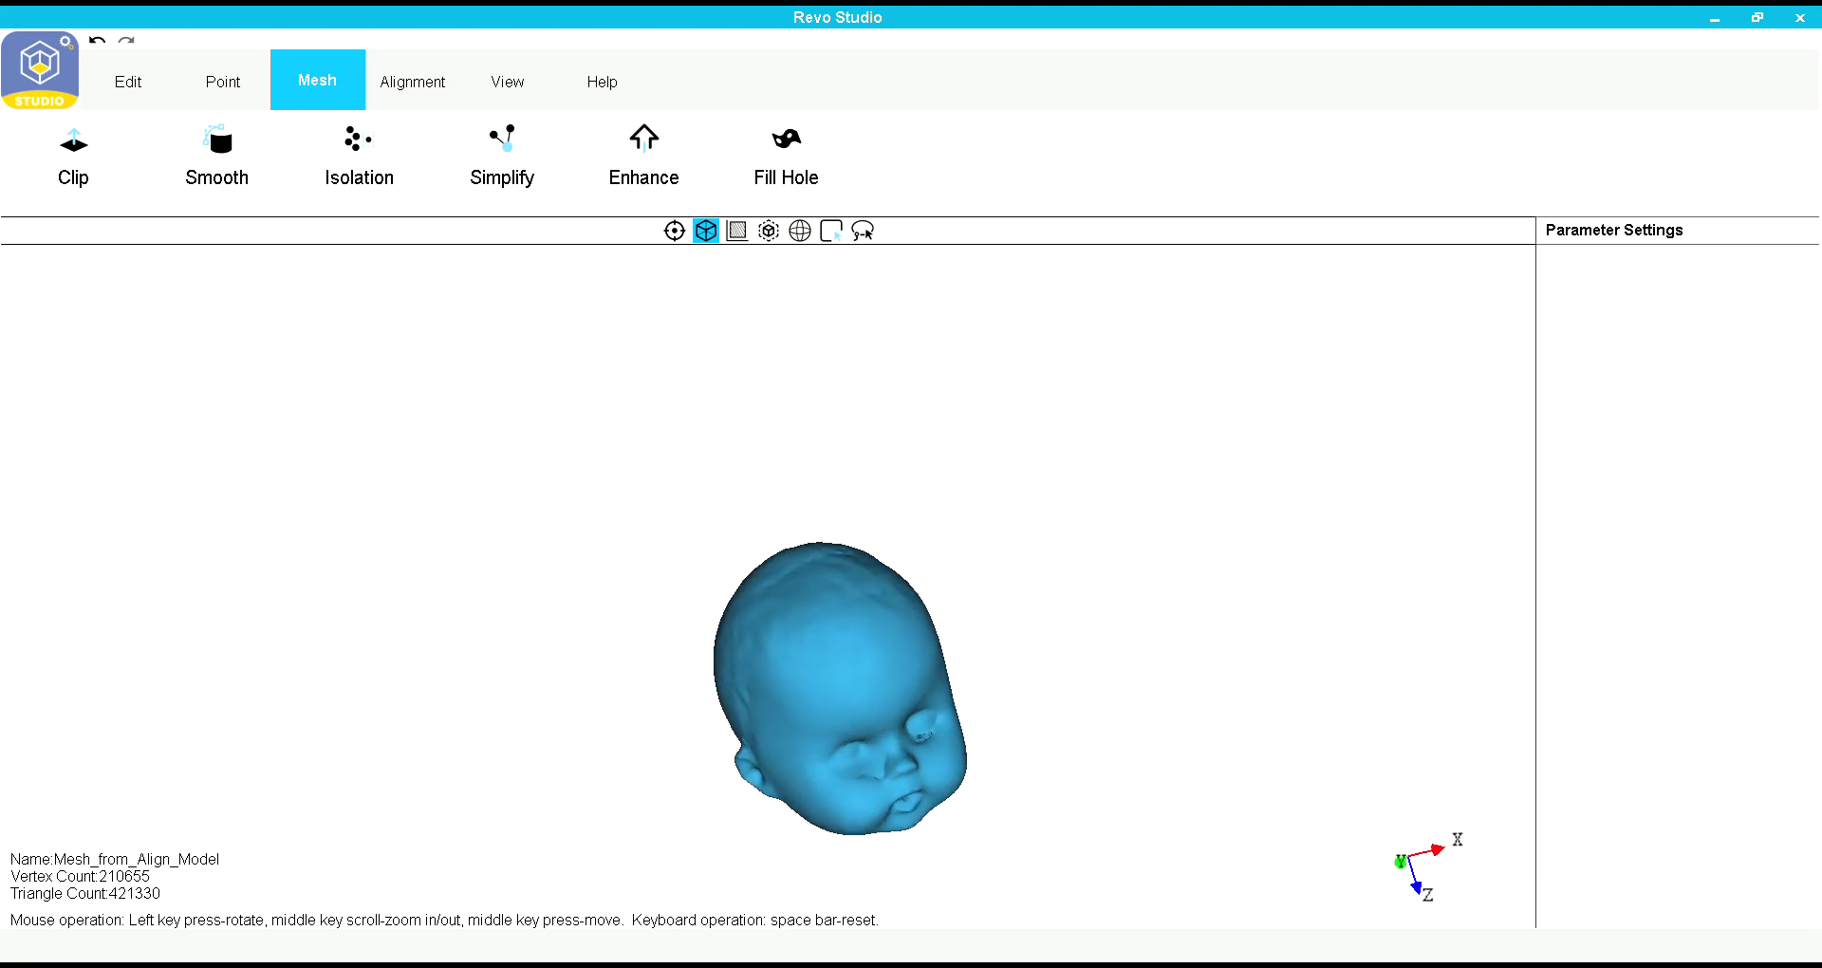
{"action": "scroll", "coordinate": [882, 722], "scroll_direction": "up", "scroll_amount": 5}
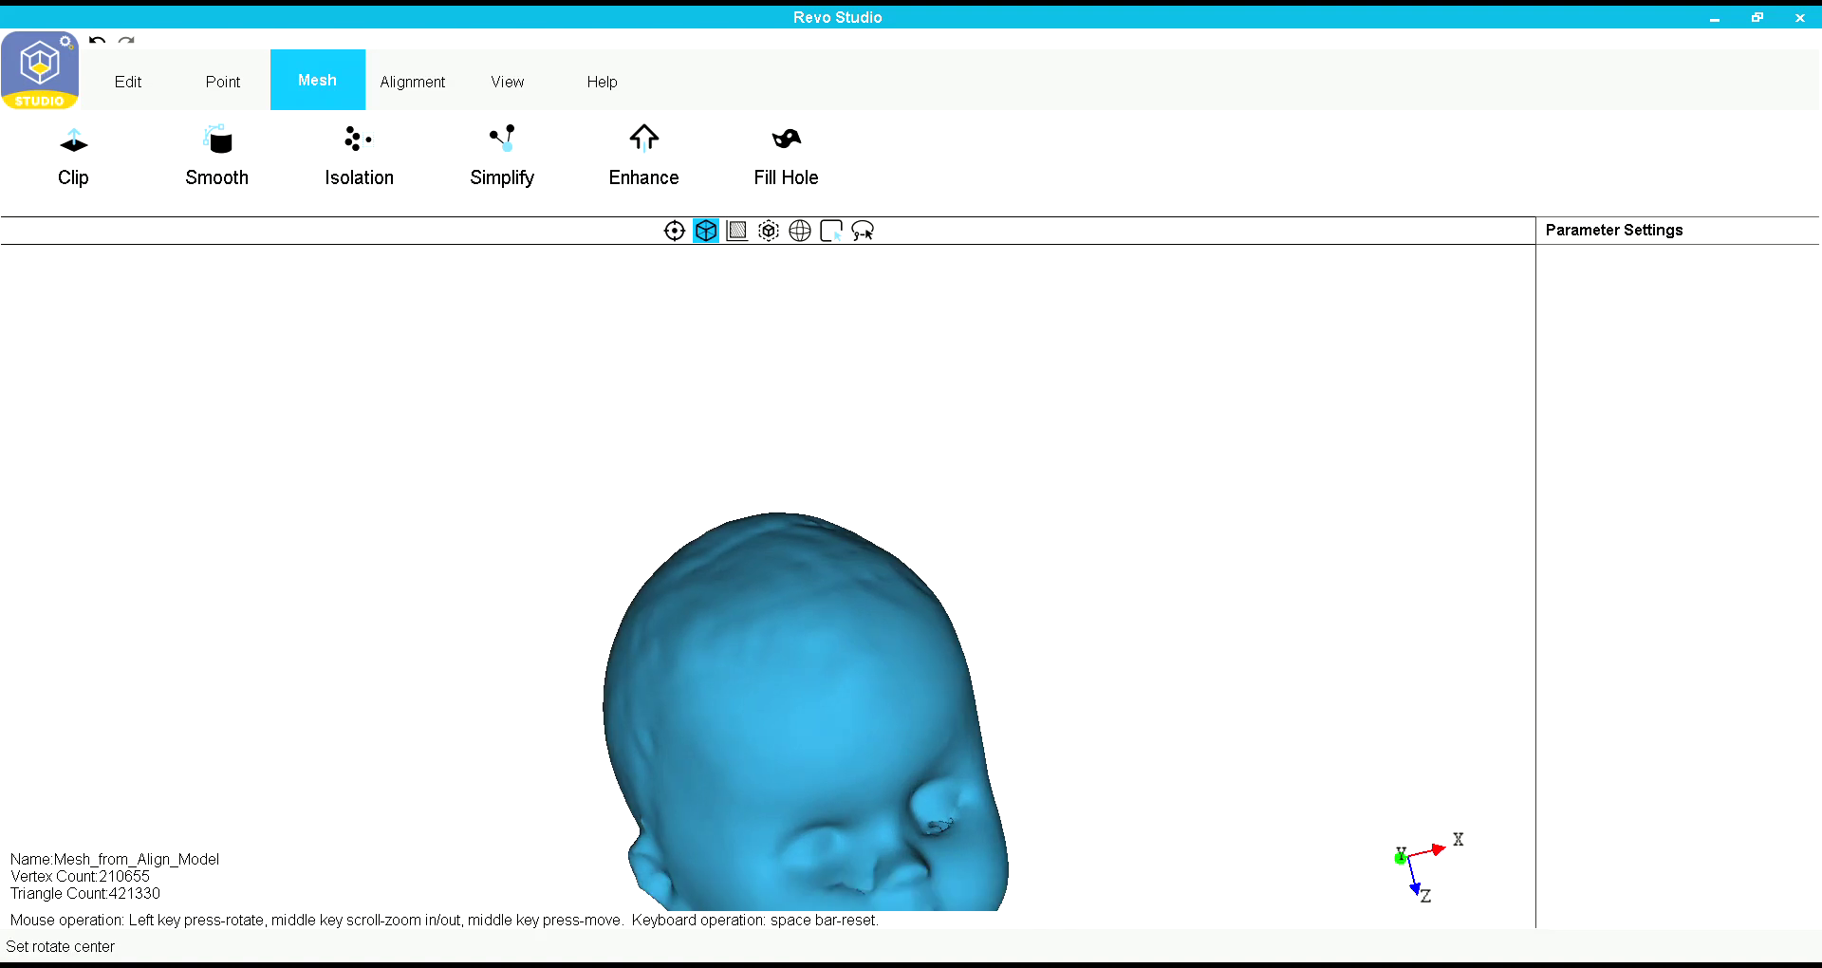
{"action": "left_click_drag", "start_coordinate": [787, 721], "coordinate": [1186, 721]}
{"action": "scroll", "coordinate": [890, 730], "scroll_direction": "down", "scroll_amount": 4}
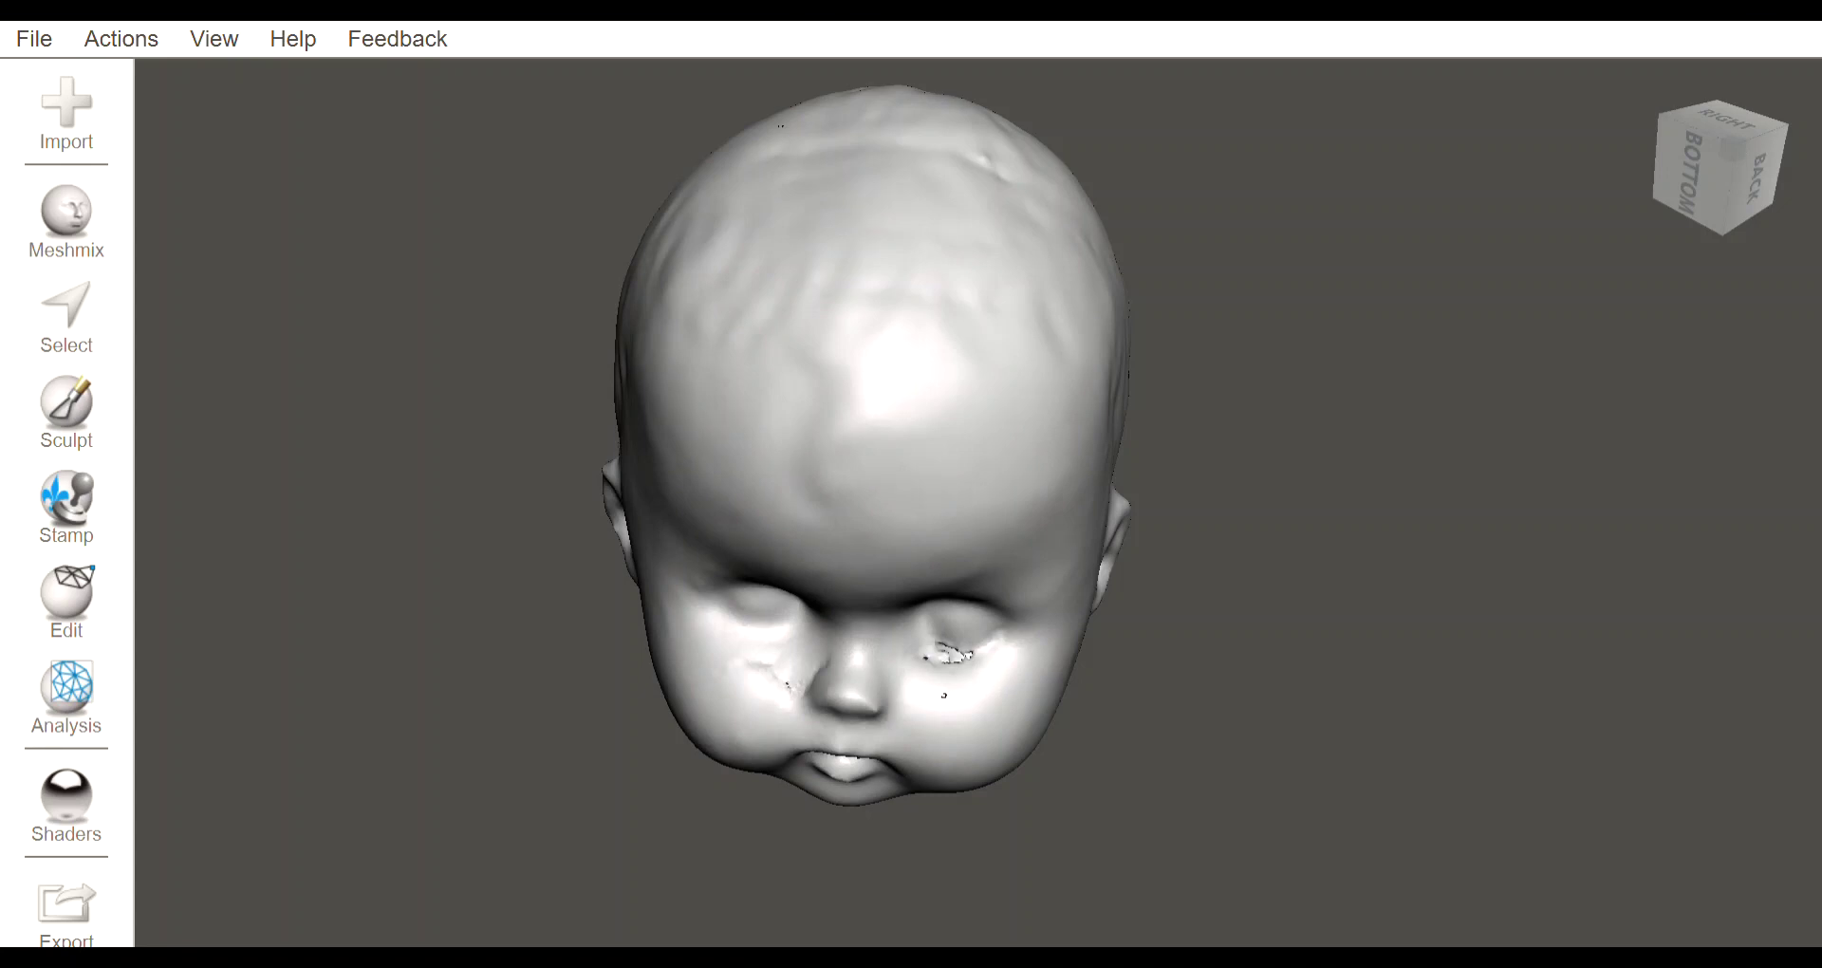
Select the whole head mesh by enclosing it in a lasso outline
{"action": "right_click_drag", "start_coordinate": [854, 664], "coordinate": [897, 528]}
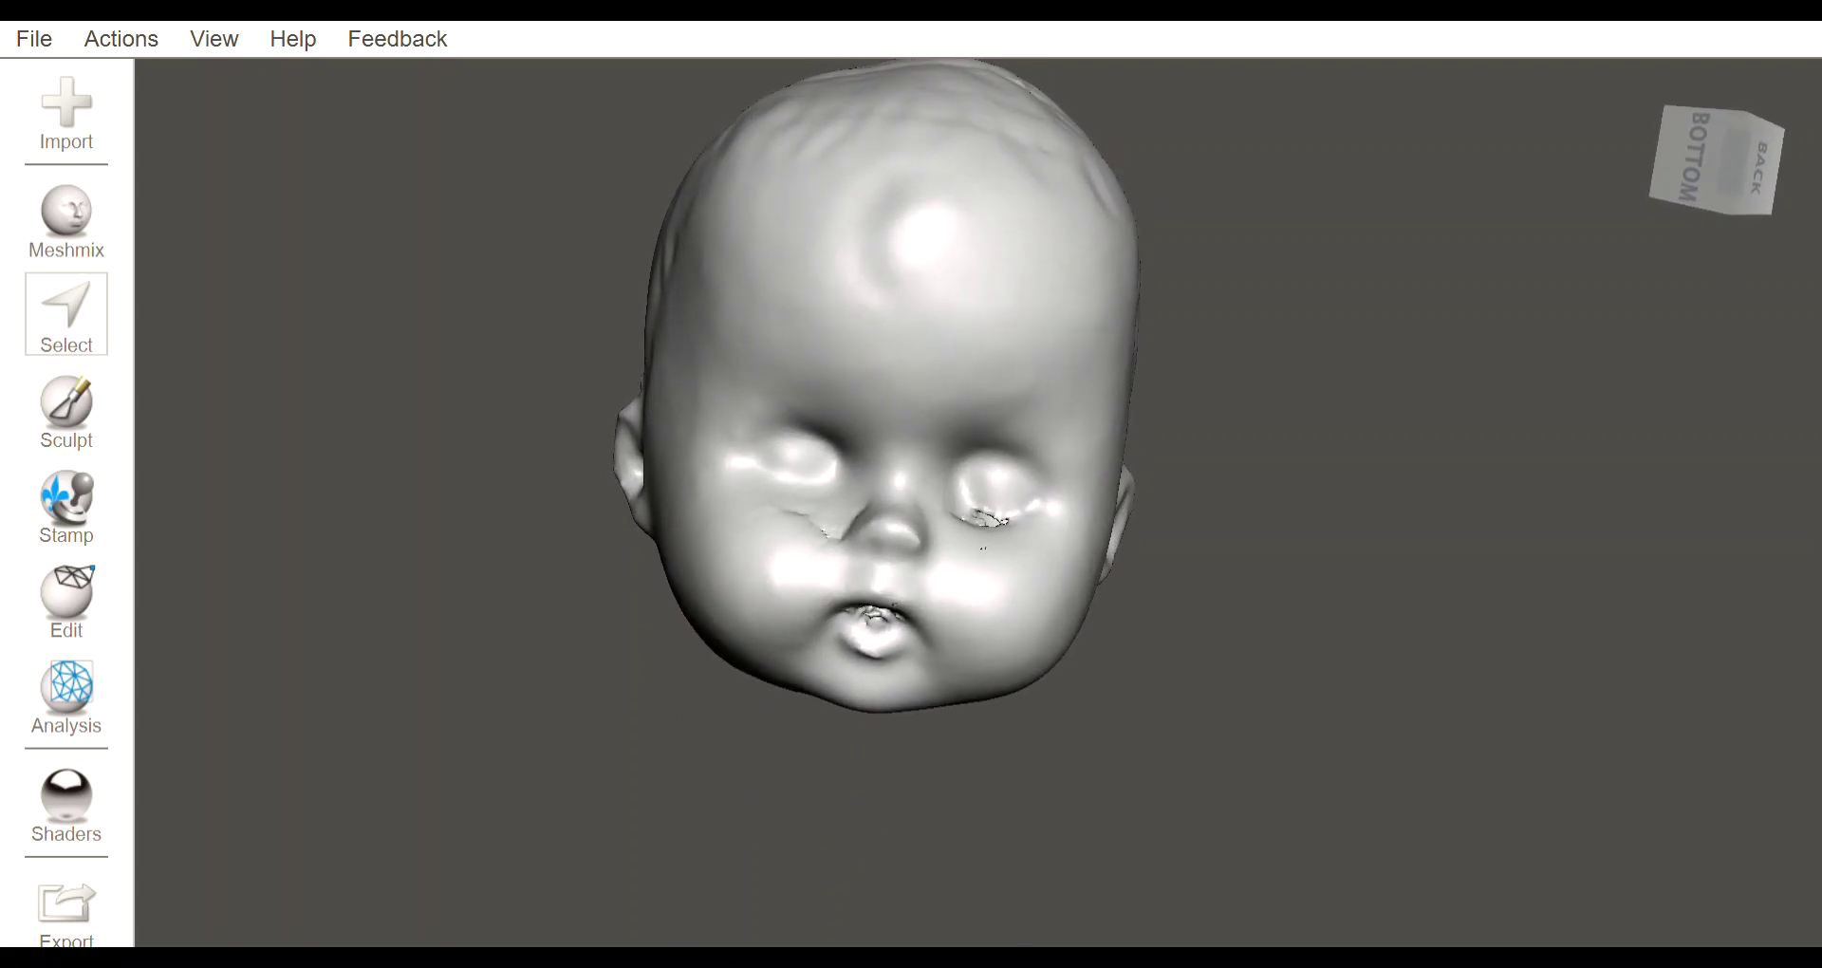
{"action": "left_click", "coordinate": [66, 314]}
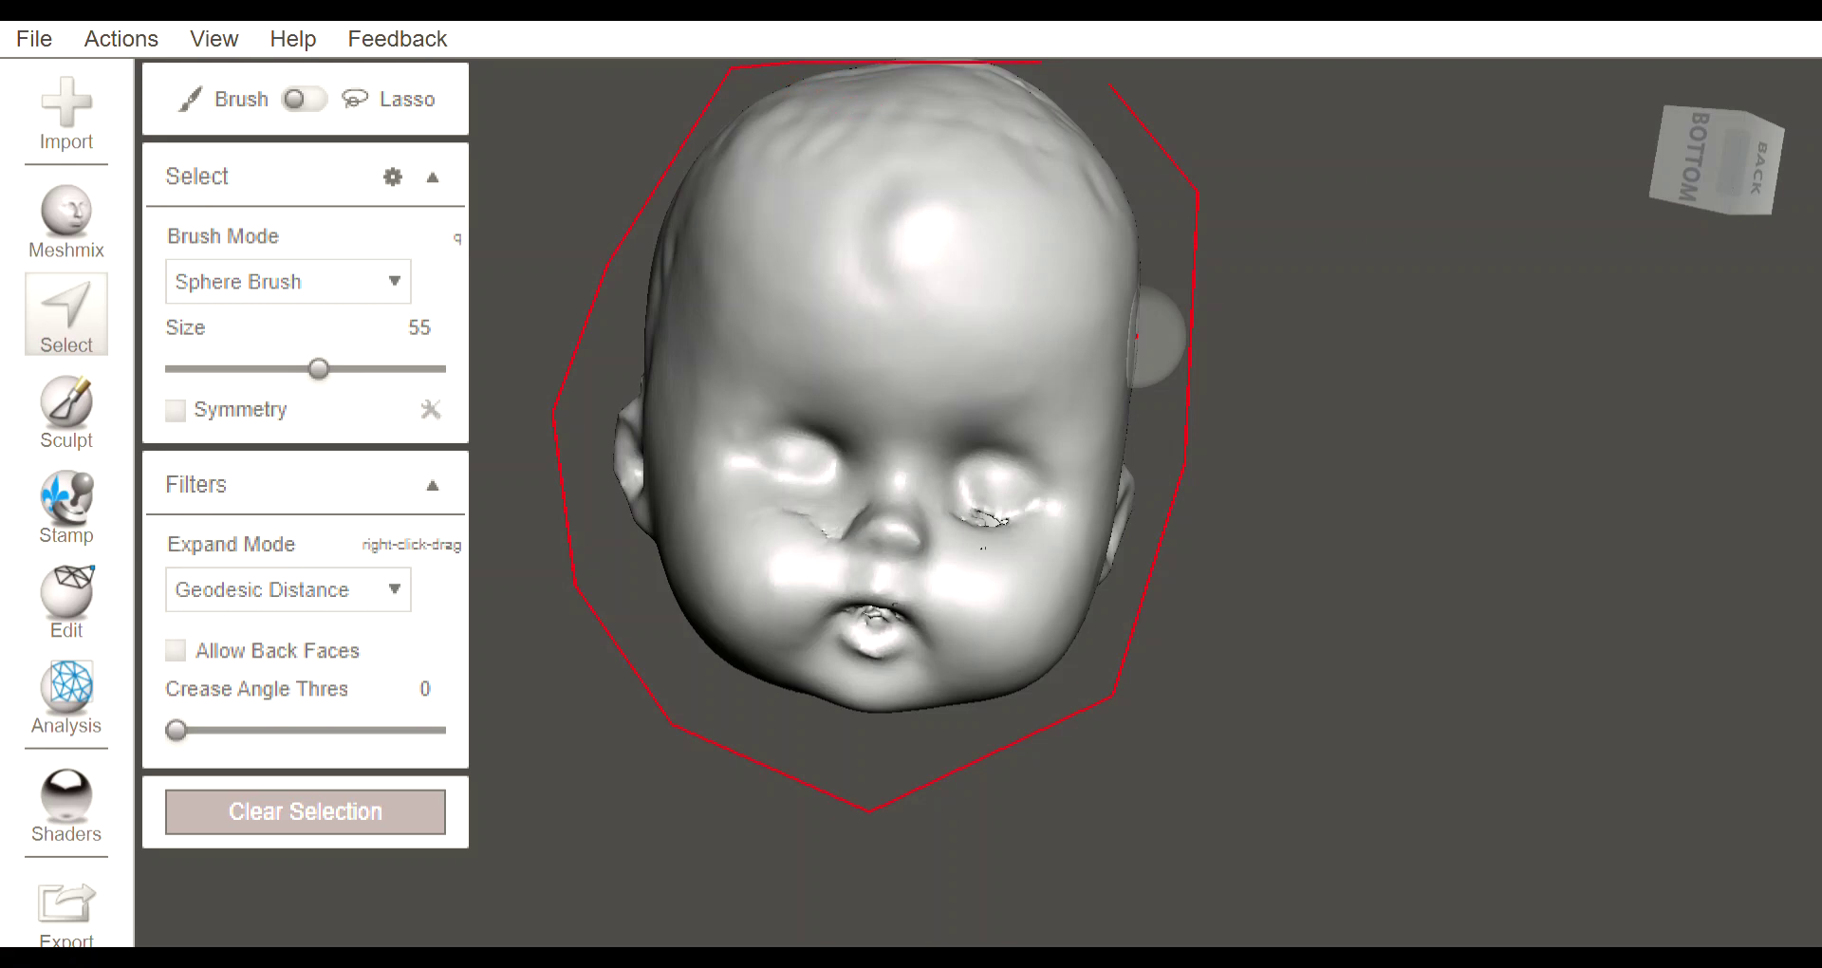
{"action": "left_click", "coordinate": [1112, 90]}
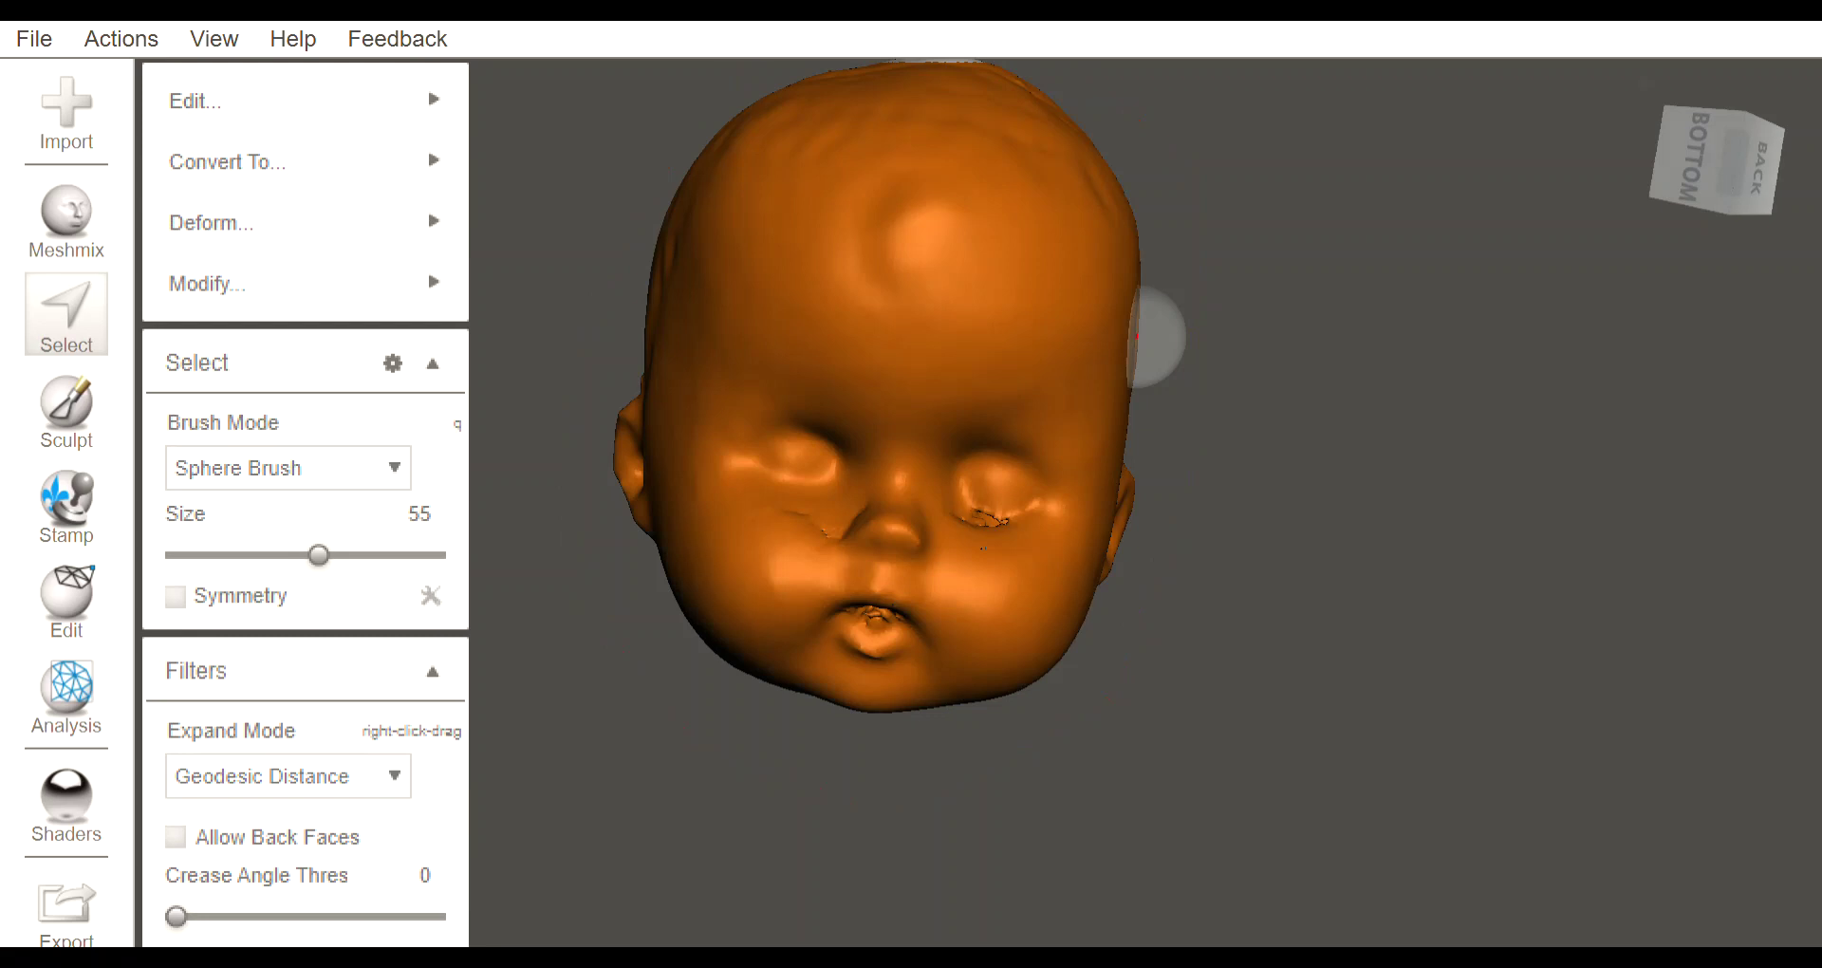
Smooth the selected head with Shape Preserving smoothing at strength 1, smoothing scale 4 and 3 constraint rings
{"action": "right_click_drag", "start_coordinate": [1136, 334], "coordinate": [756, 354]}
{"action": "mouse_move", "coordinate": [1070, 377]}
{"action": "right_mouse_down"}
{"action": "mouse_move", "coordinate": [1090, 459]}
{"action": "mouse_move", "coordinate": [724, 113]}
{"action": "mouse_move", "coordinate": [696, 203]}
{"action": "mouse_move", "coordinate": [974, 216]}
{"action": "mouse_move", "coordinate": [1070, 256]}
{"action": "mouse_move", "coordinate": [927, 244]}
{"action": "right_mouse_up"}
{"action": "mouse_move", "coordinate": [1070, 328]}
{"action": "left_mouse_down", "text": "ctrl"}
{"action": "mouse_move", "coordinate": [1053, 359]}
{"action": "mouse_move", "coordinate": [1065, 418]}
{"action": "left_mouse_up", "text": "ctrl"}
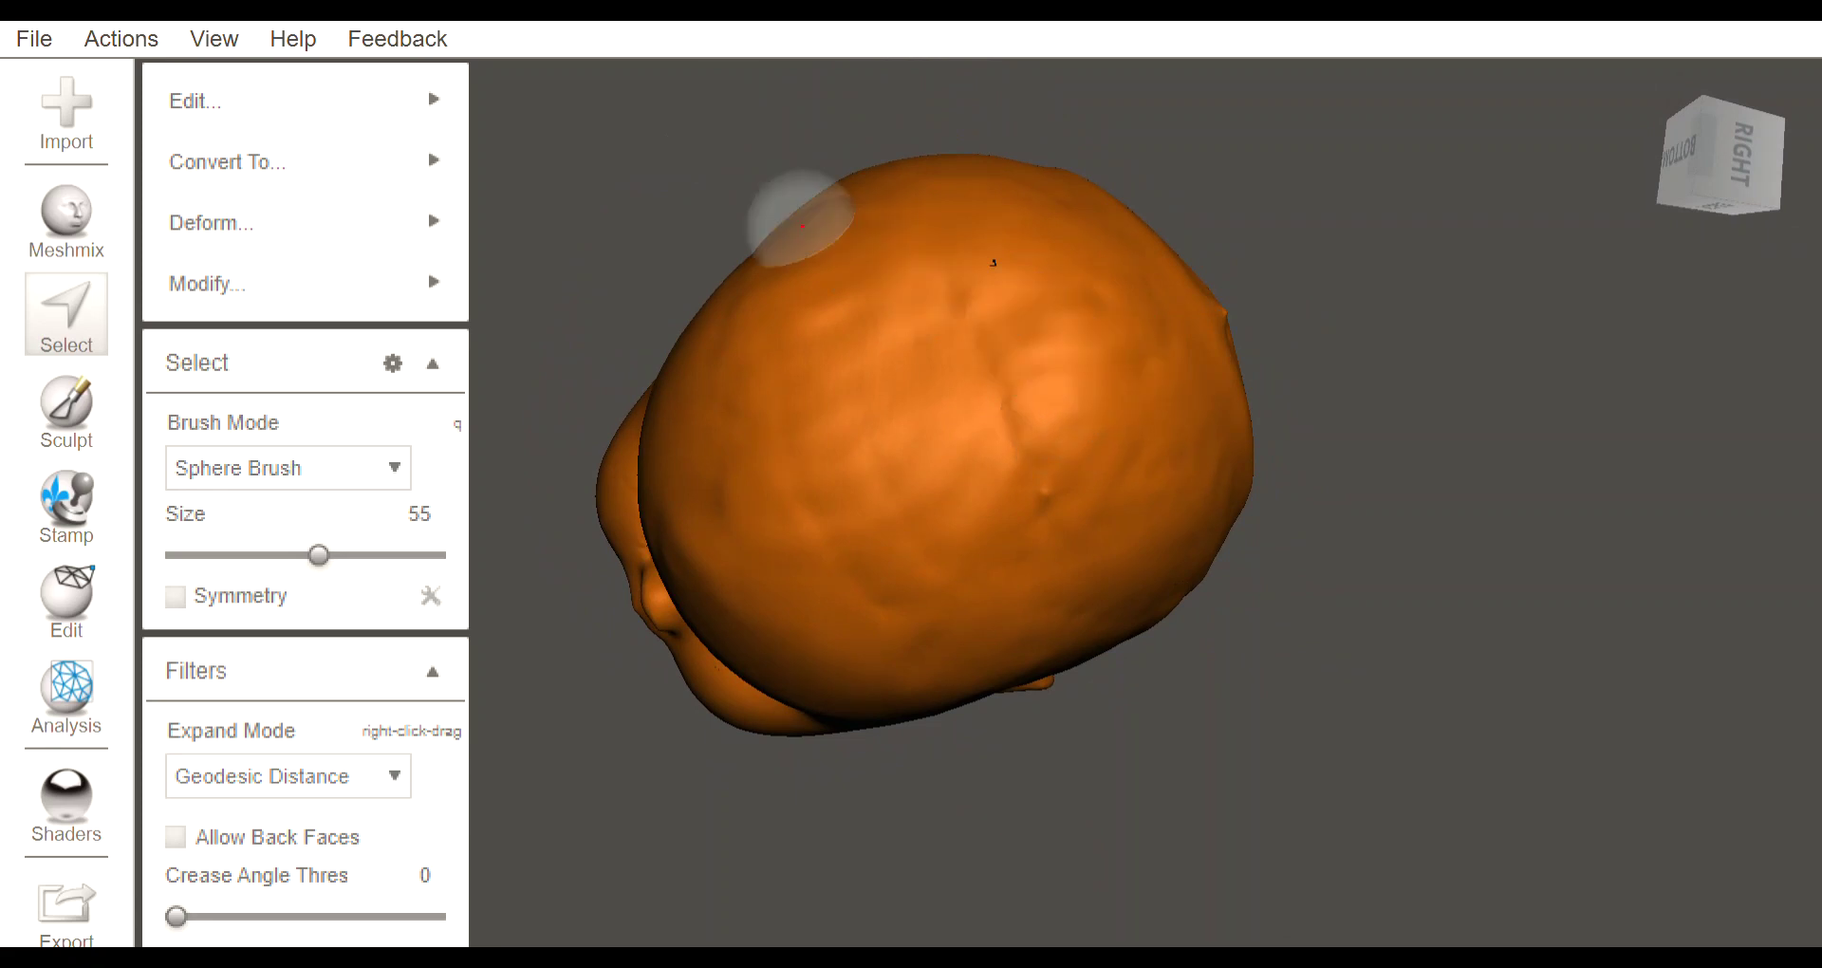
{"action": "mouse_move", "coordinate": [380, 161]}
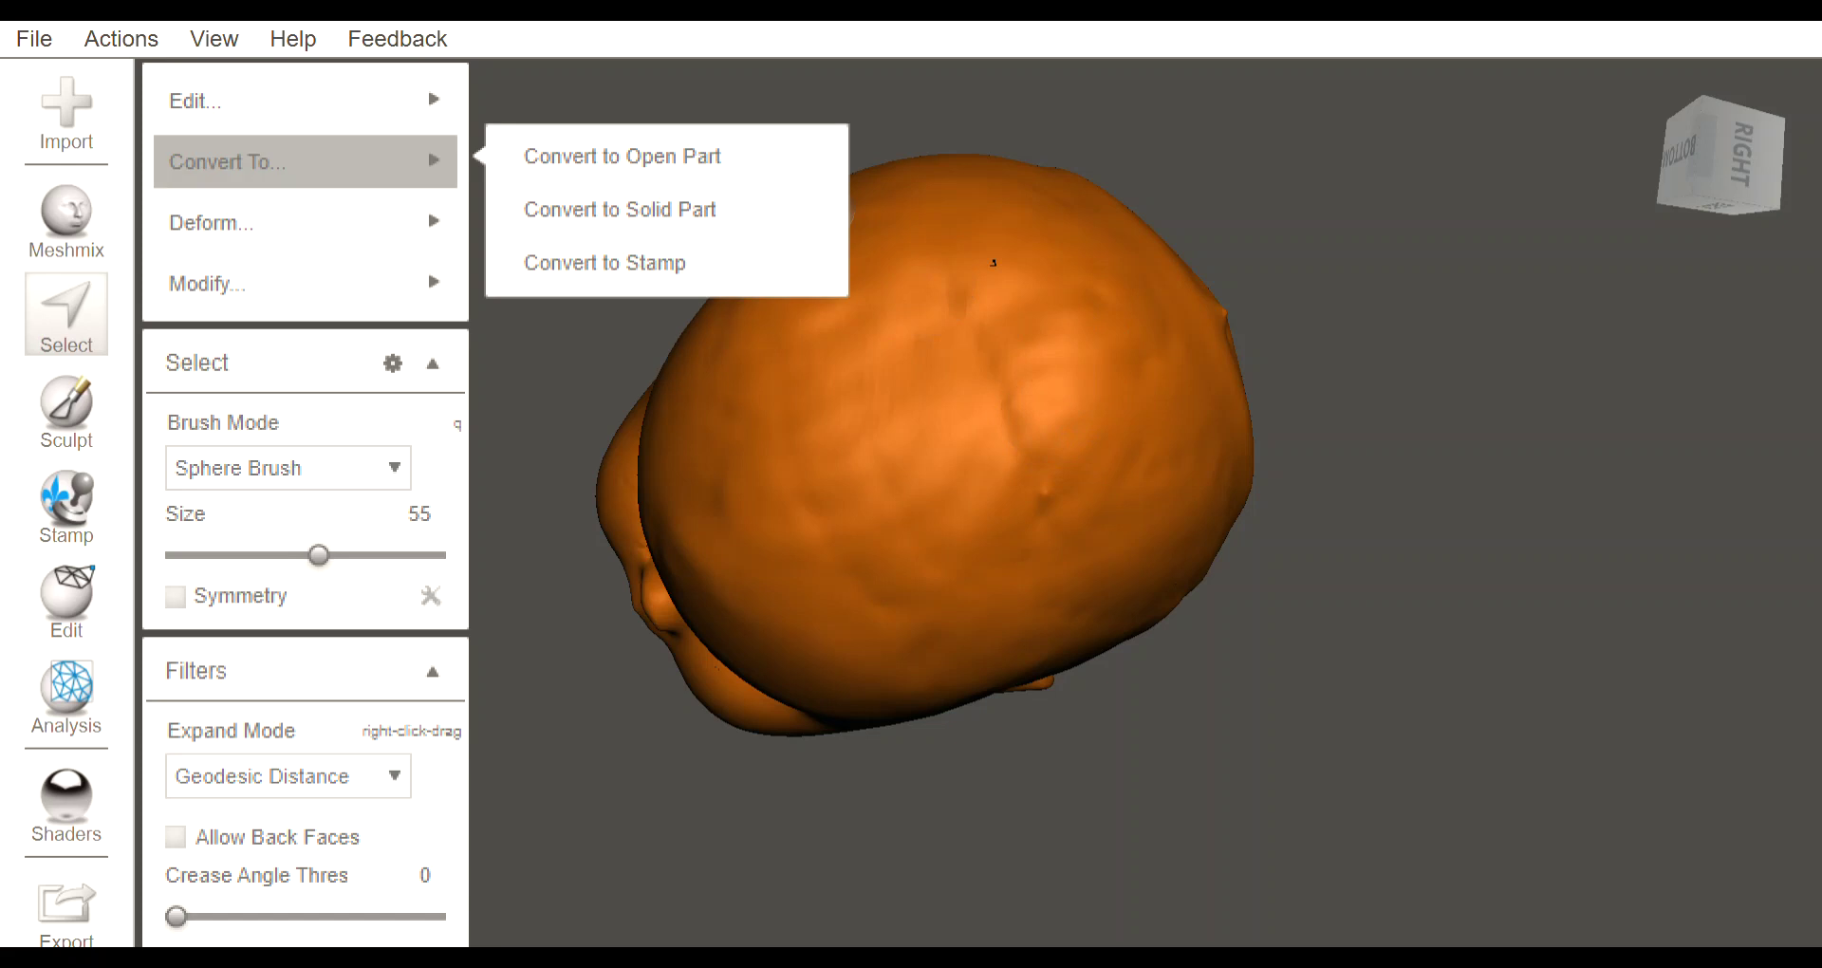
{"action": "mouse_move", "coordinate": [304, 222]}
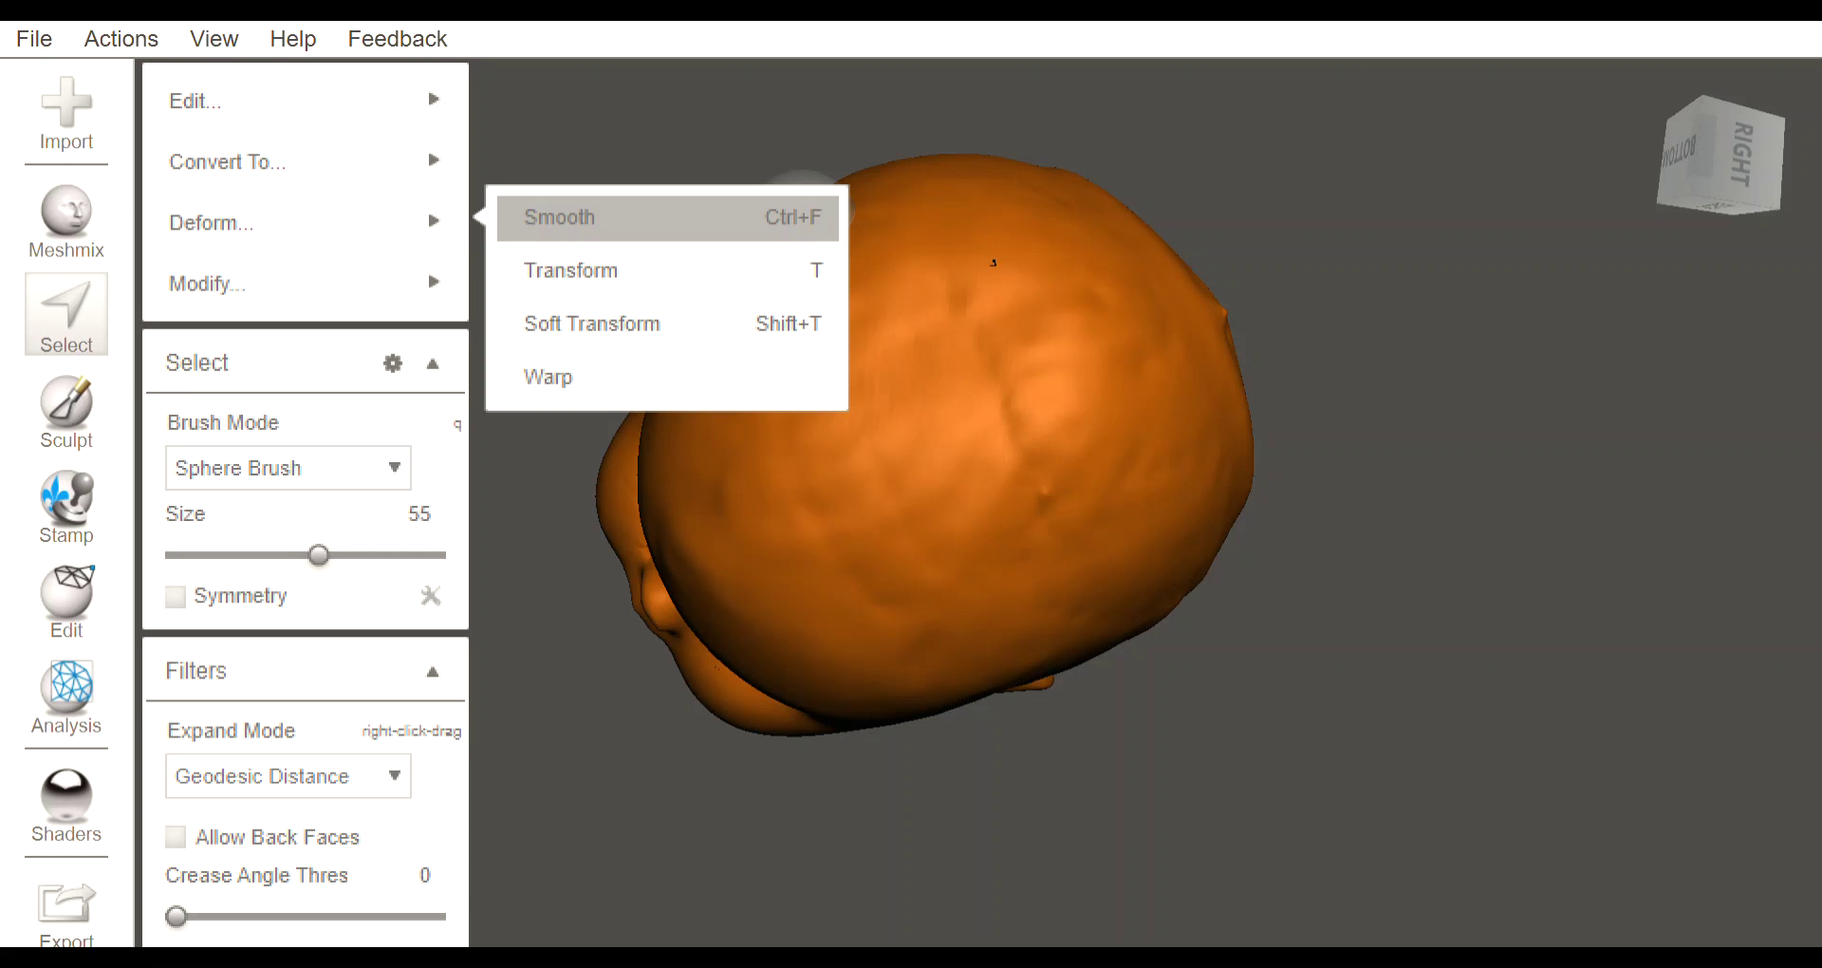
{"action": "left_click", "coordinate": [569, 217]}
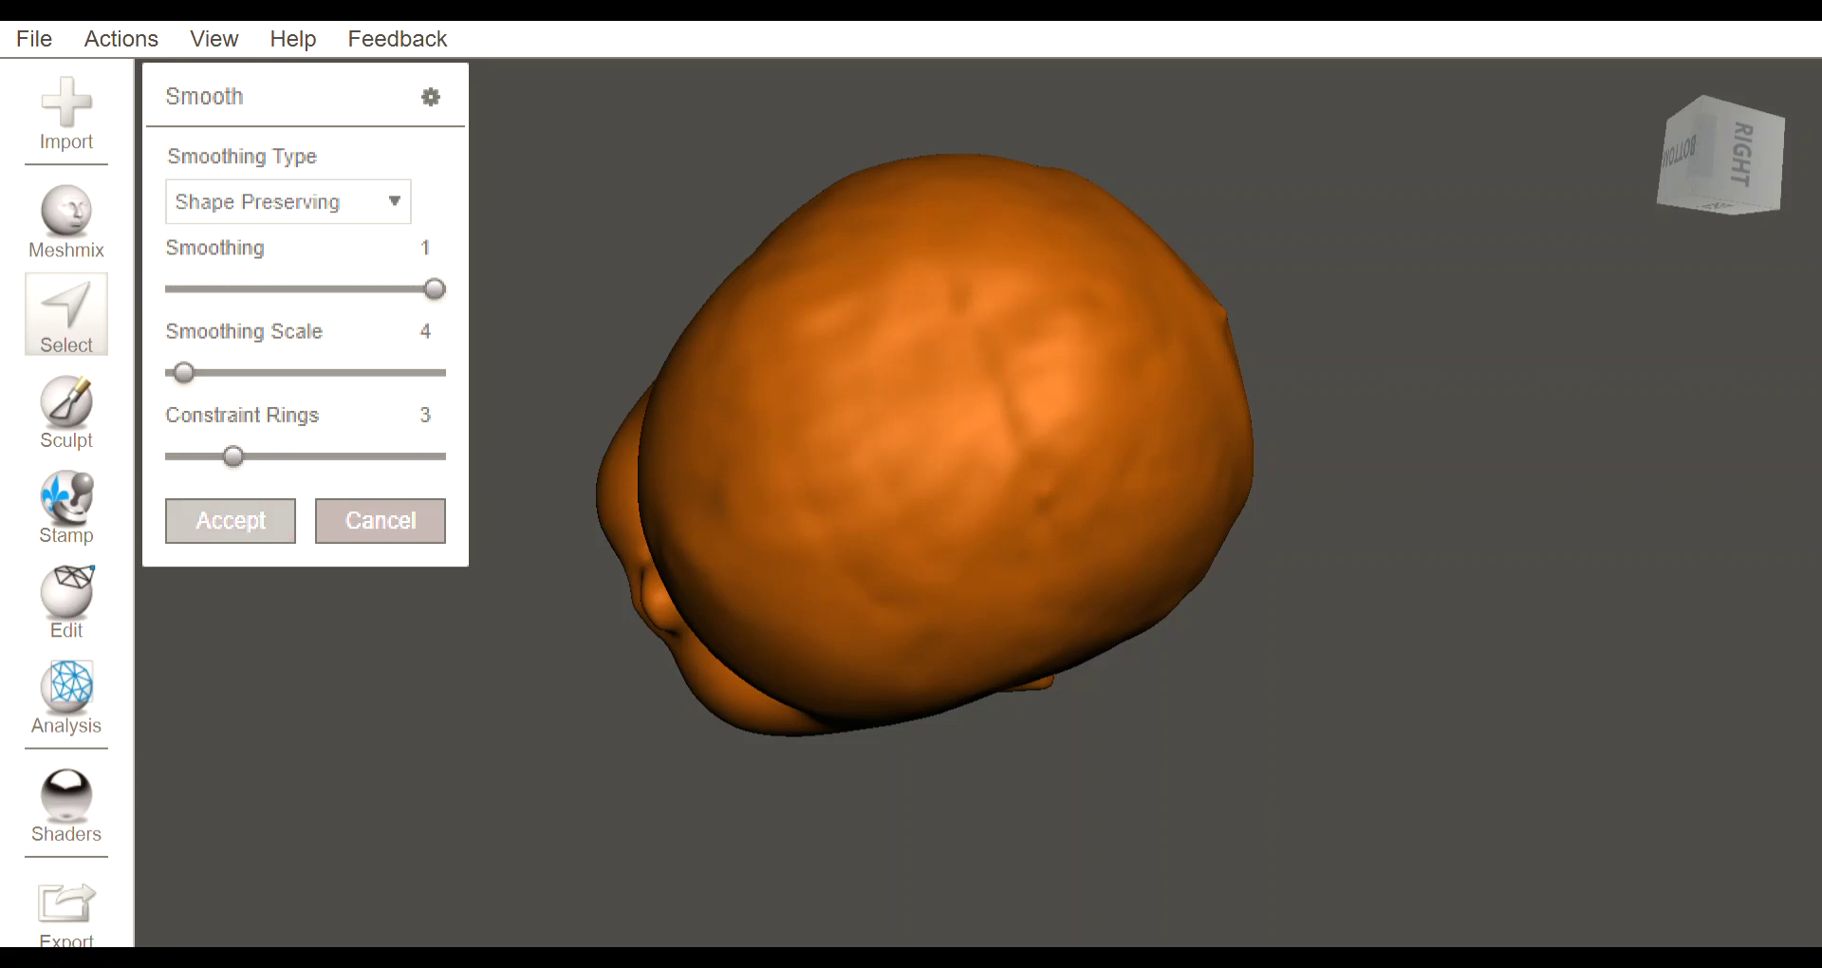
{"action": "key", "text": "Return"}
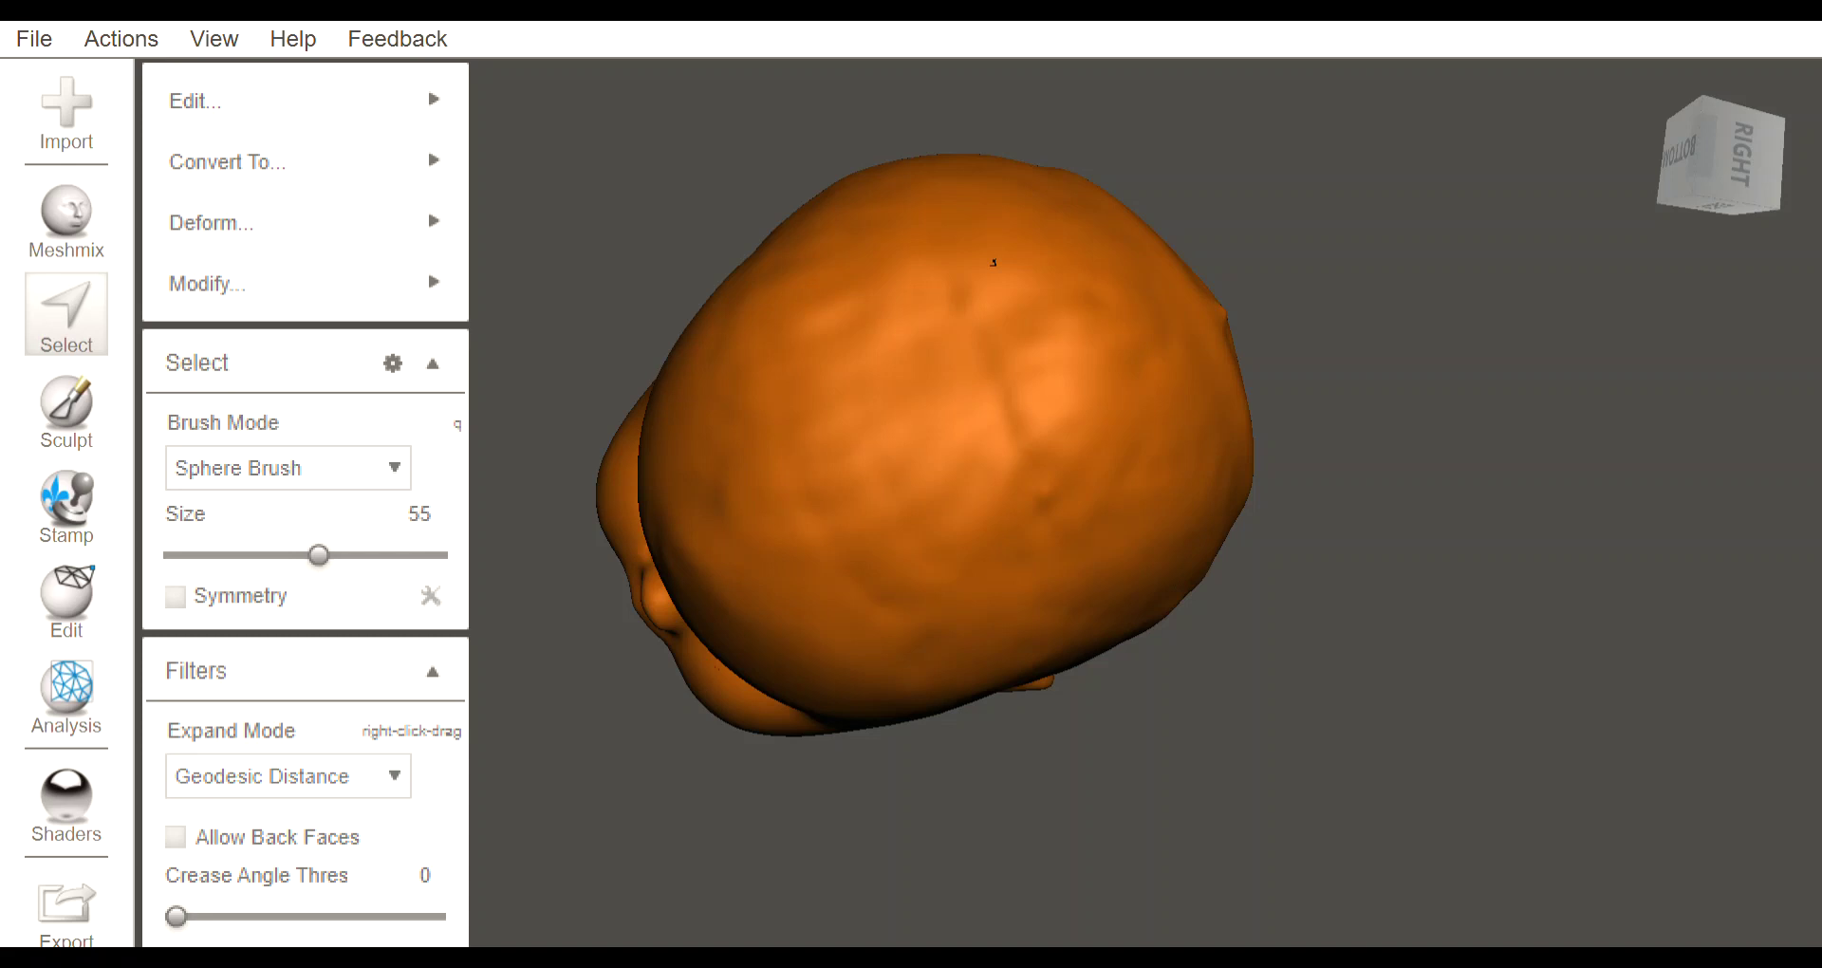
Check the smoothed face, crown and ear for rough spots, and clear the mesh selection
{"action": "mouse_move", "coordinate": [532, 664]}
{"action": "right_mouse_down"}
{"action": "mouse_move", "coordinate": [679, 645]}
{"action": "mouse_move", "coordinate": [816, 522]}
{"action": "right_mouse_up"}
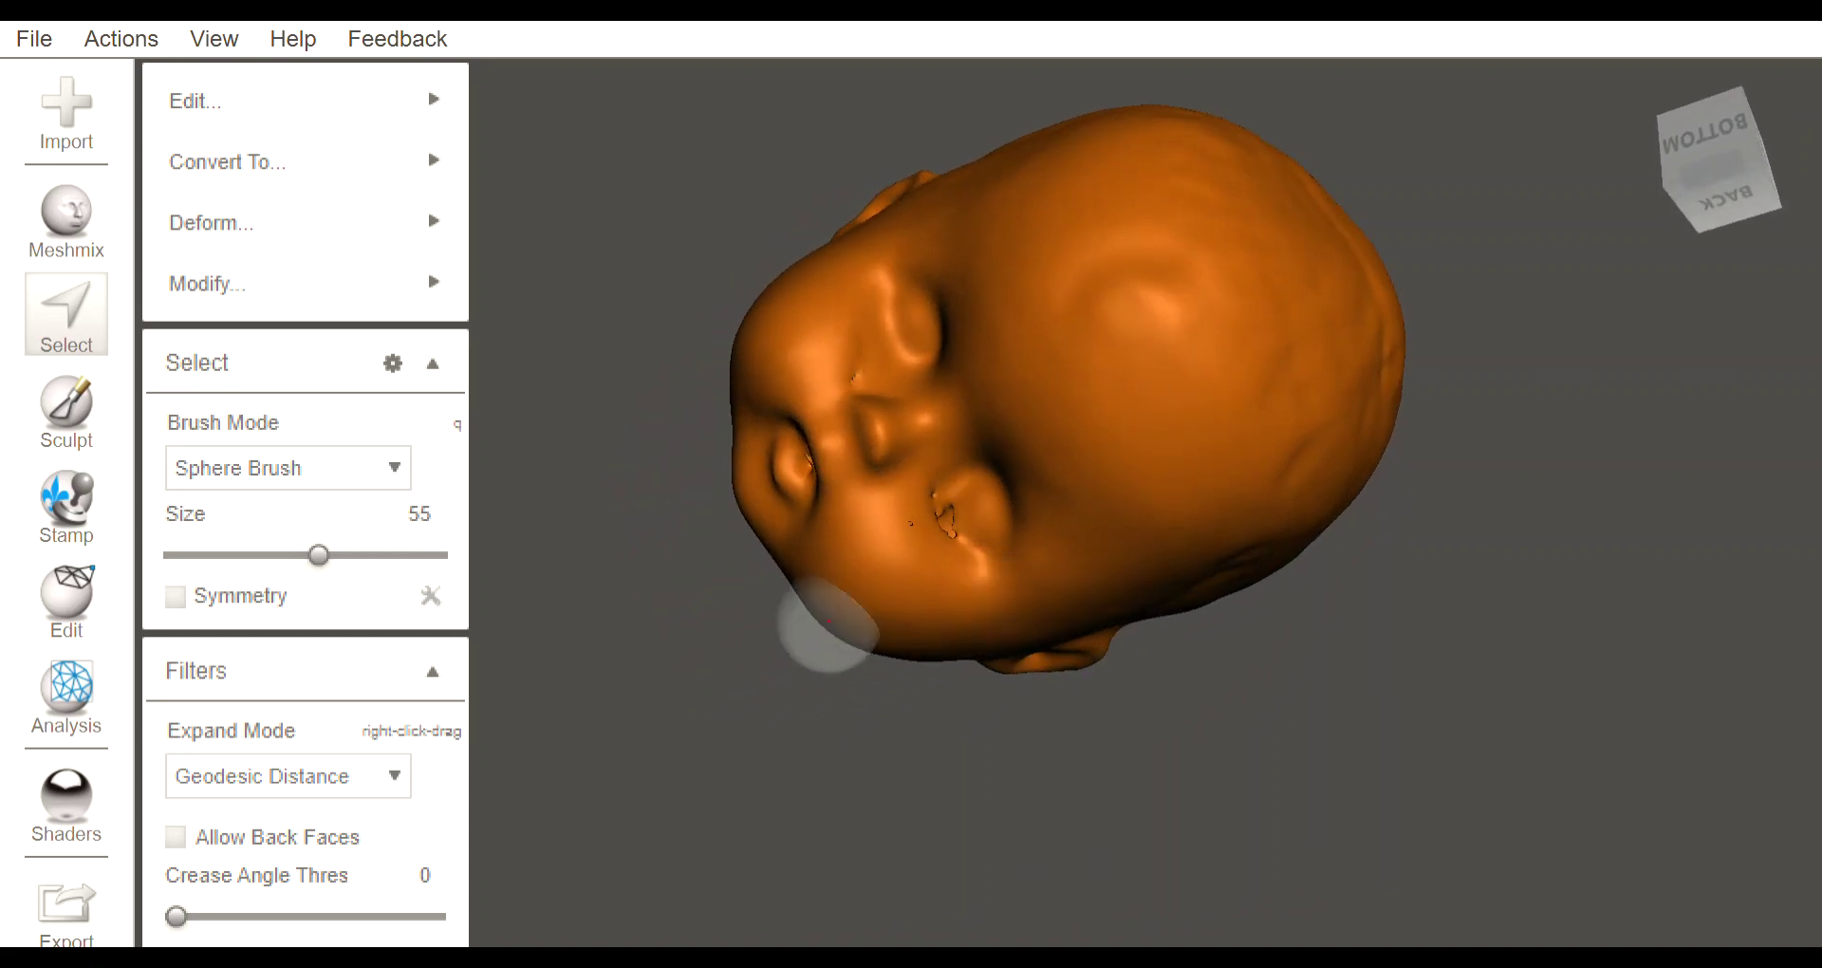
{"action": "right_click_drag", "start_coordinate": [826, 622], "coordinate": [964, 694]}
{"action": "mouse_move", "coordinate": [964, 696]}
{"action": "middle_mouse_down"}
{"action": "mouse_move", "coordinate": [1016, 703]}
{"action": "mouse_move", "coordinate": [976, 793]}
{"action": "mouse_move", "coordinate": [878, 578]}
{"action": "mouse_move", "coordinate": [1318, 538]}
{"action": "mouse_move", "coordinate": [915, 480]}
{"action": "middle_mouse_up"}
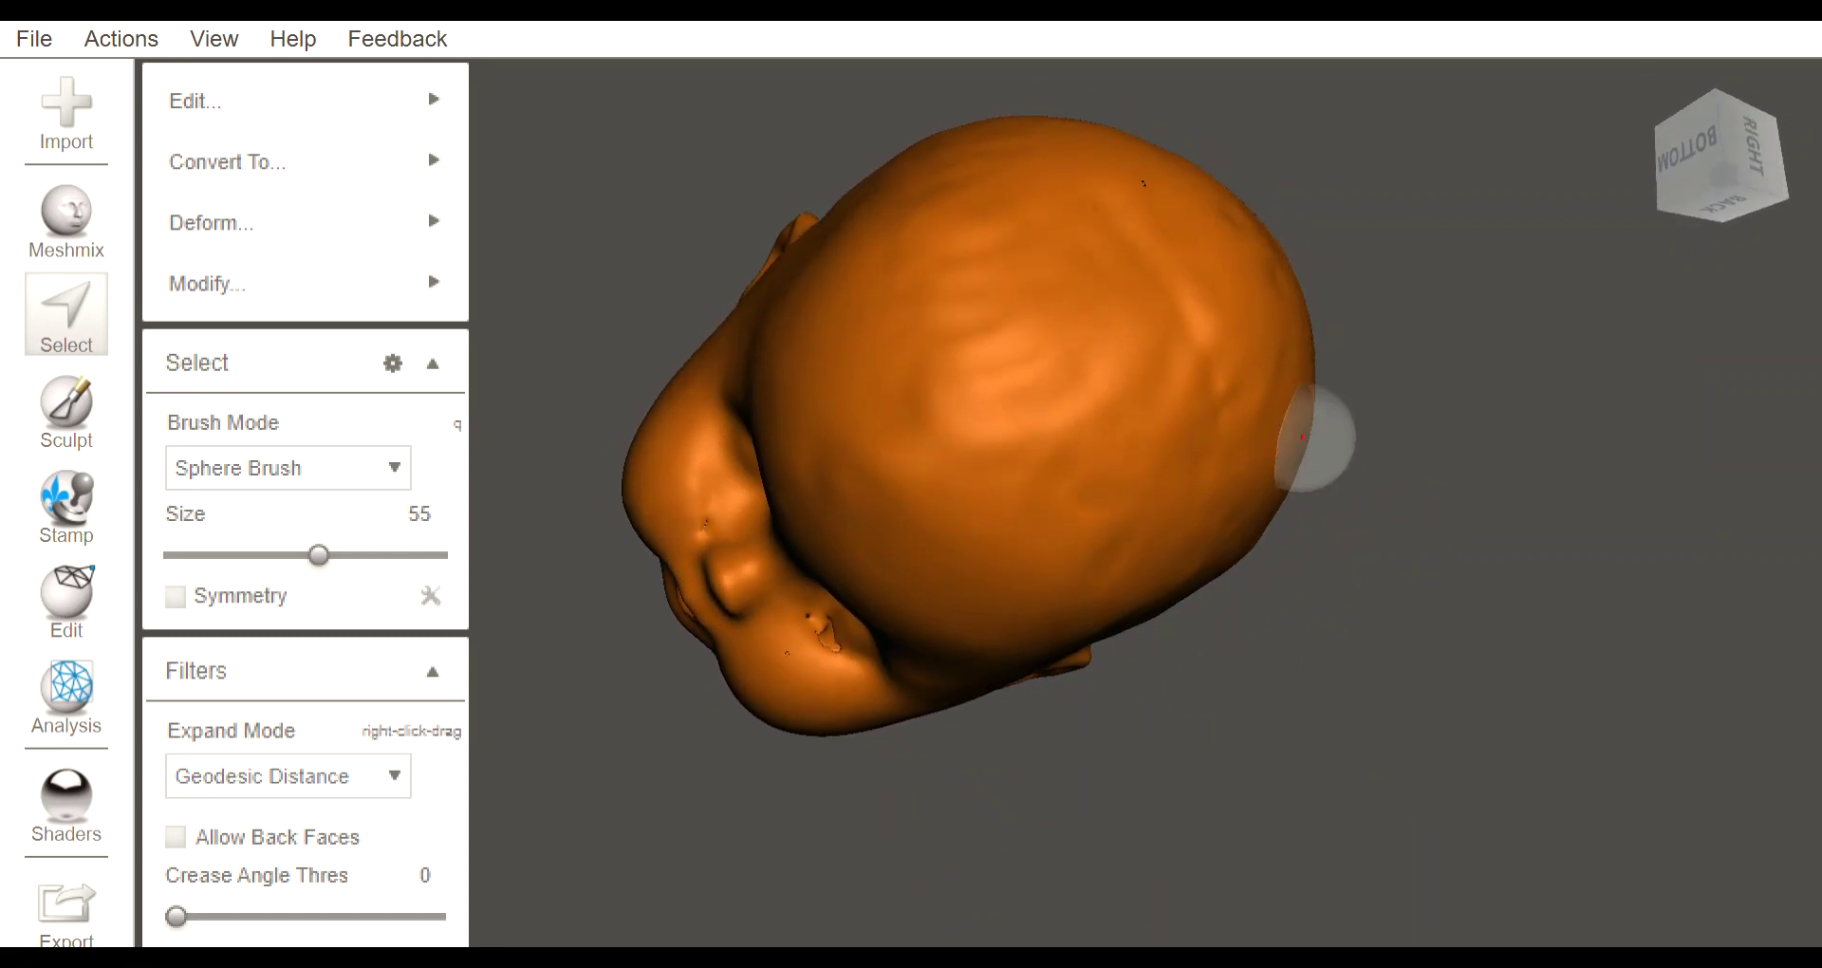
{"action": "mouse_move", "coordinate": [1302, 436]}
{"action": "middle_mouse_down"}
{"action": "mouse_move", "coordinate": [1350, 423]}
{"action": "mouse_move", "coordinate": [1358, 374]}
{"action": "middle_mouse_up"}
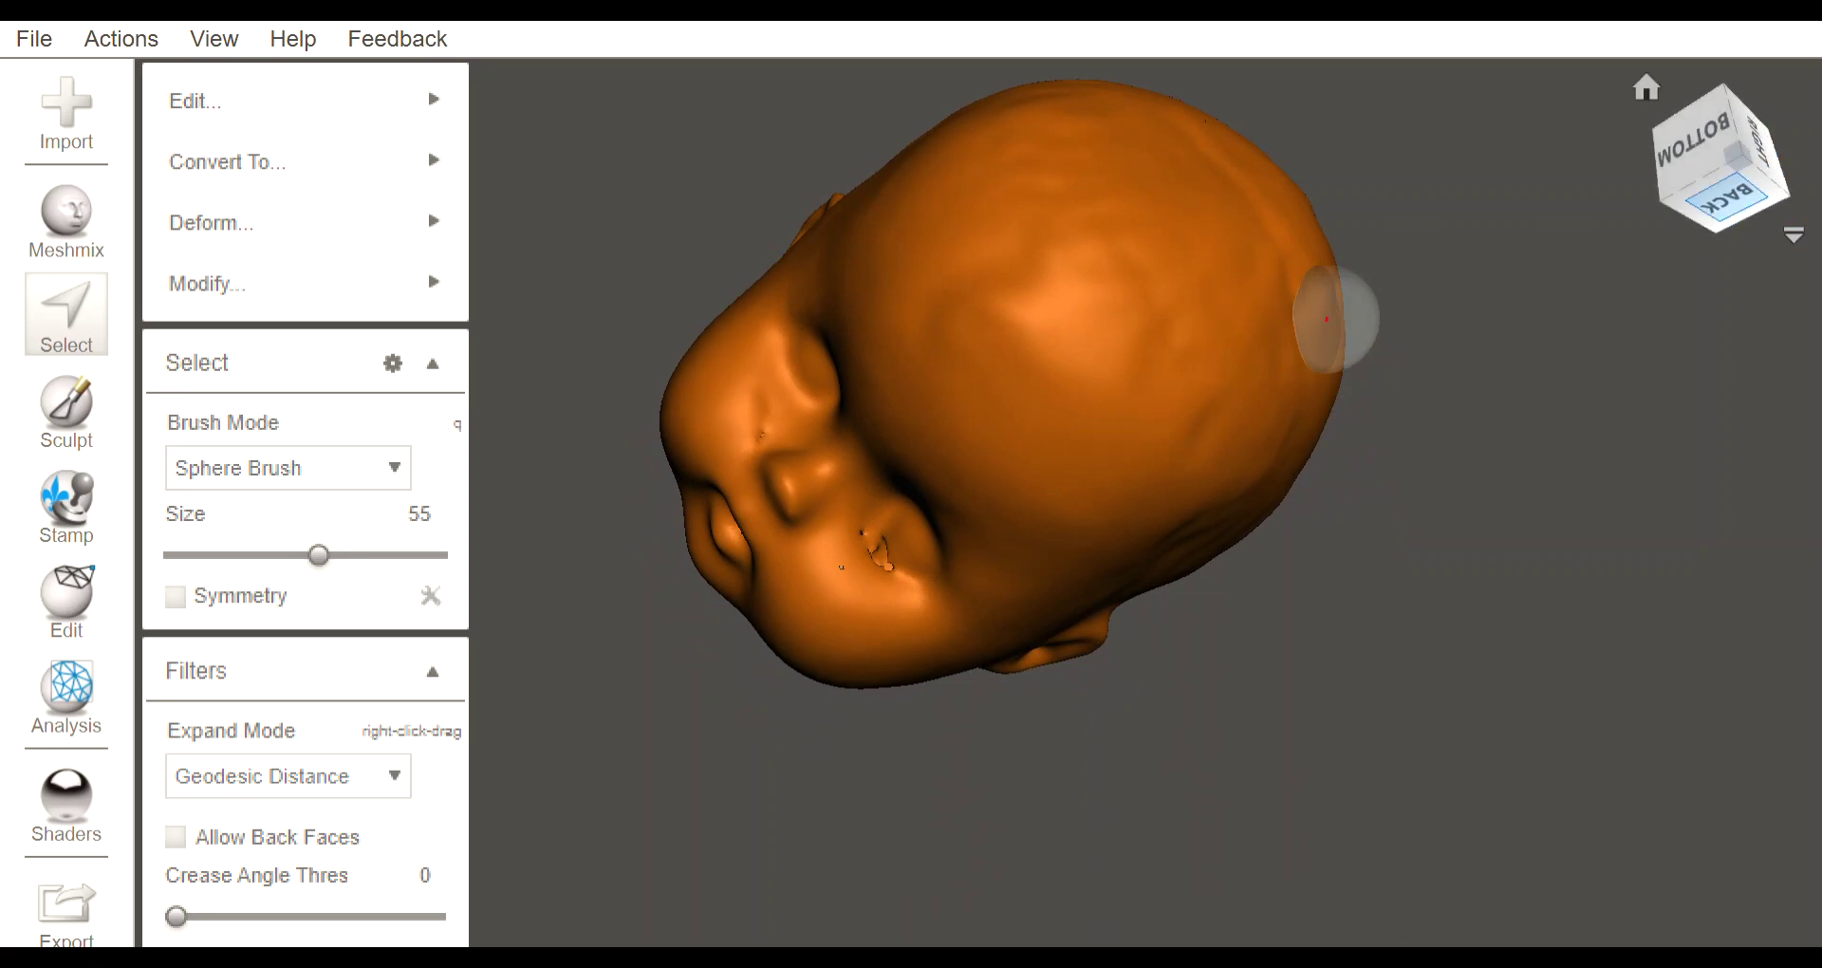
{"action": "left_click", "coordinate": [1725, 197]}
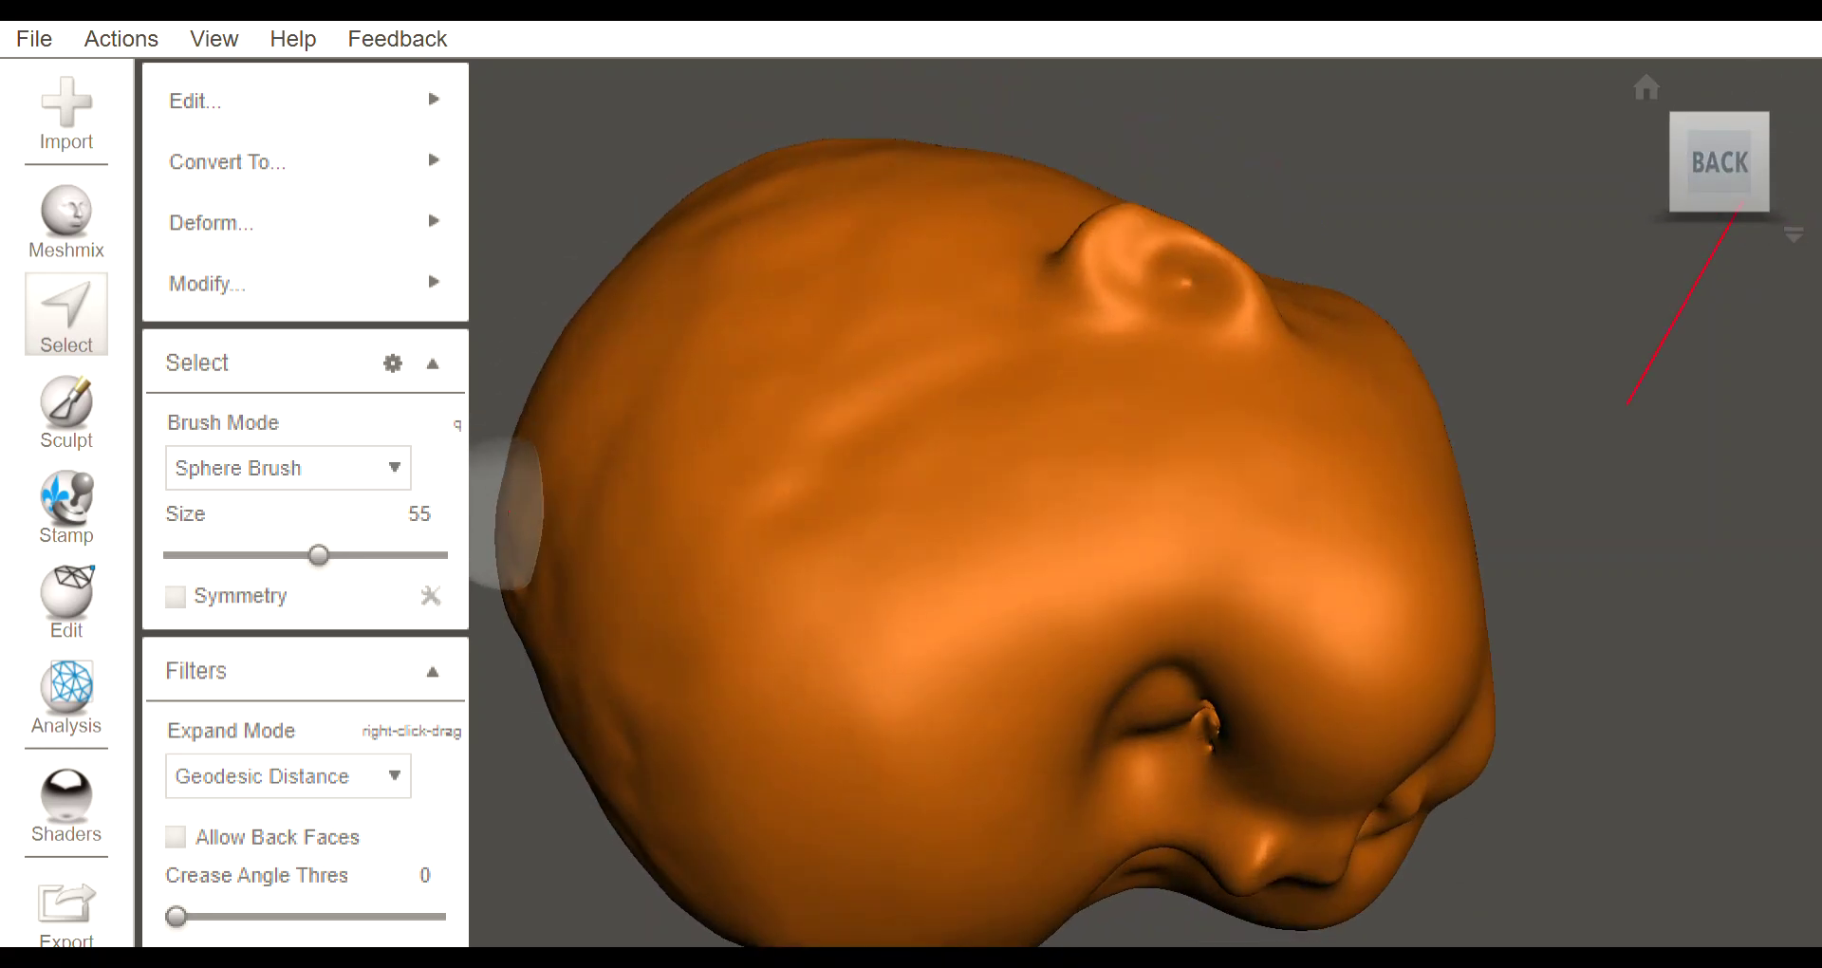
{"action": "scroll", "coordinate": [1606, 367], "scroll_direction": "down", "scroll_amount": 1}
{"action": "key", "text": "["}
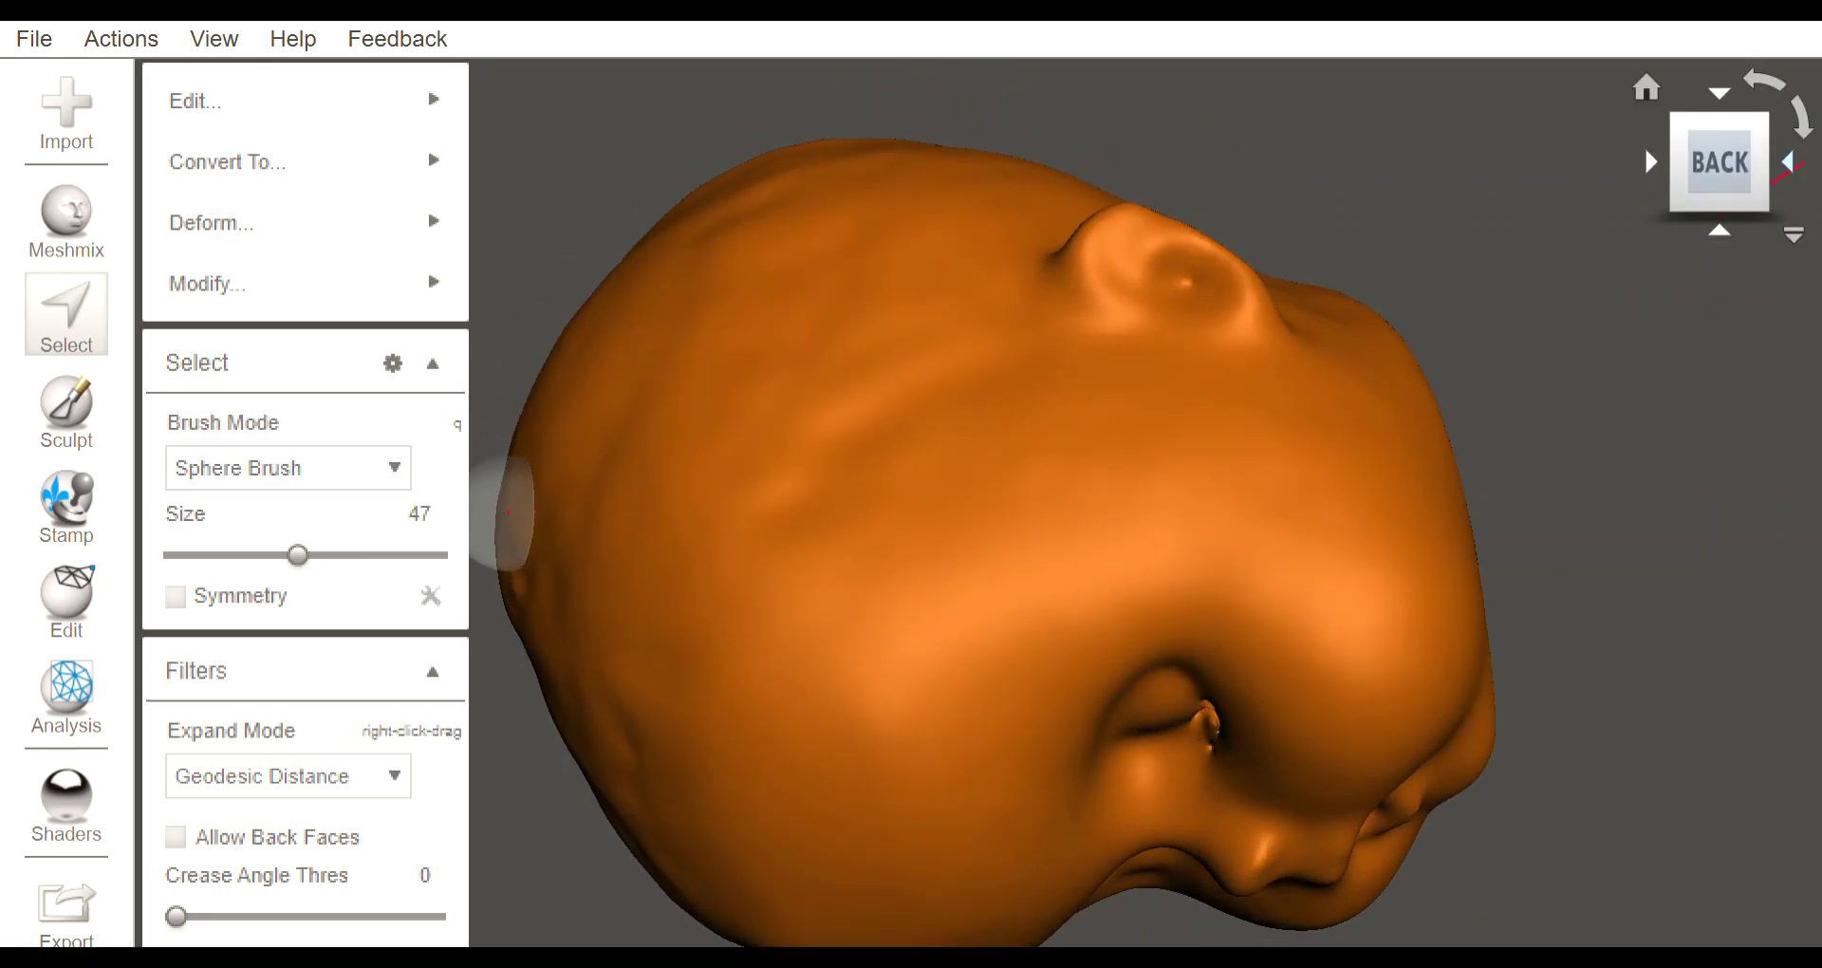
{"action": "right_click_drag", "start_coordinate": [1788, 162], "coordinate": [1752, 178]}
{"action": "key", "text": "Escape"}
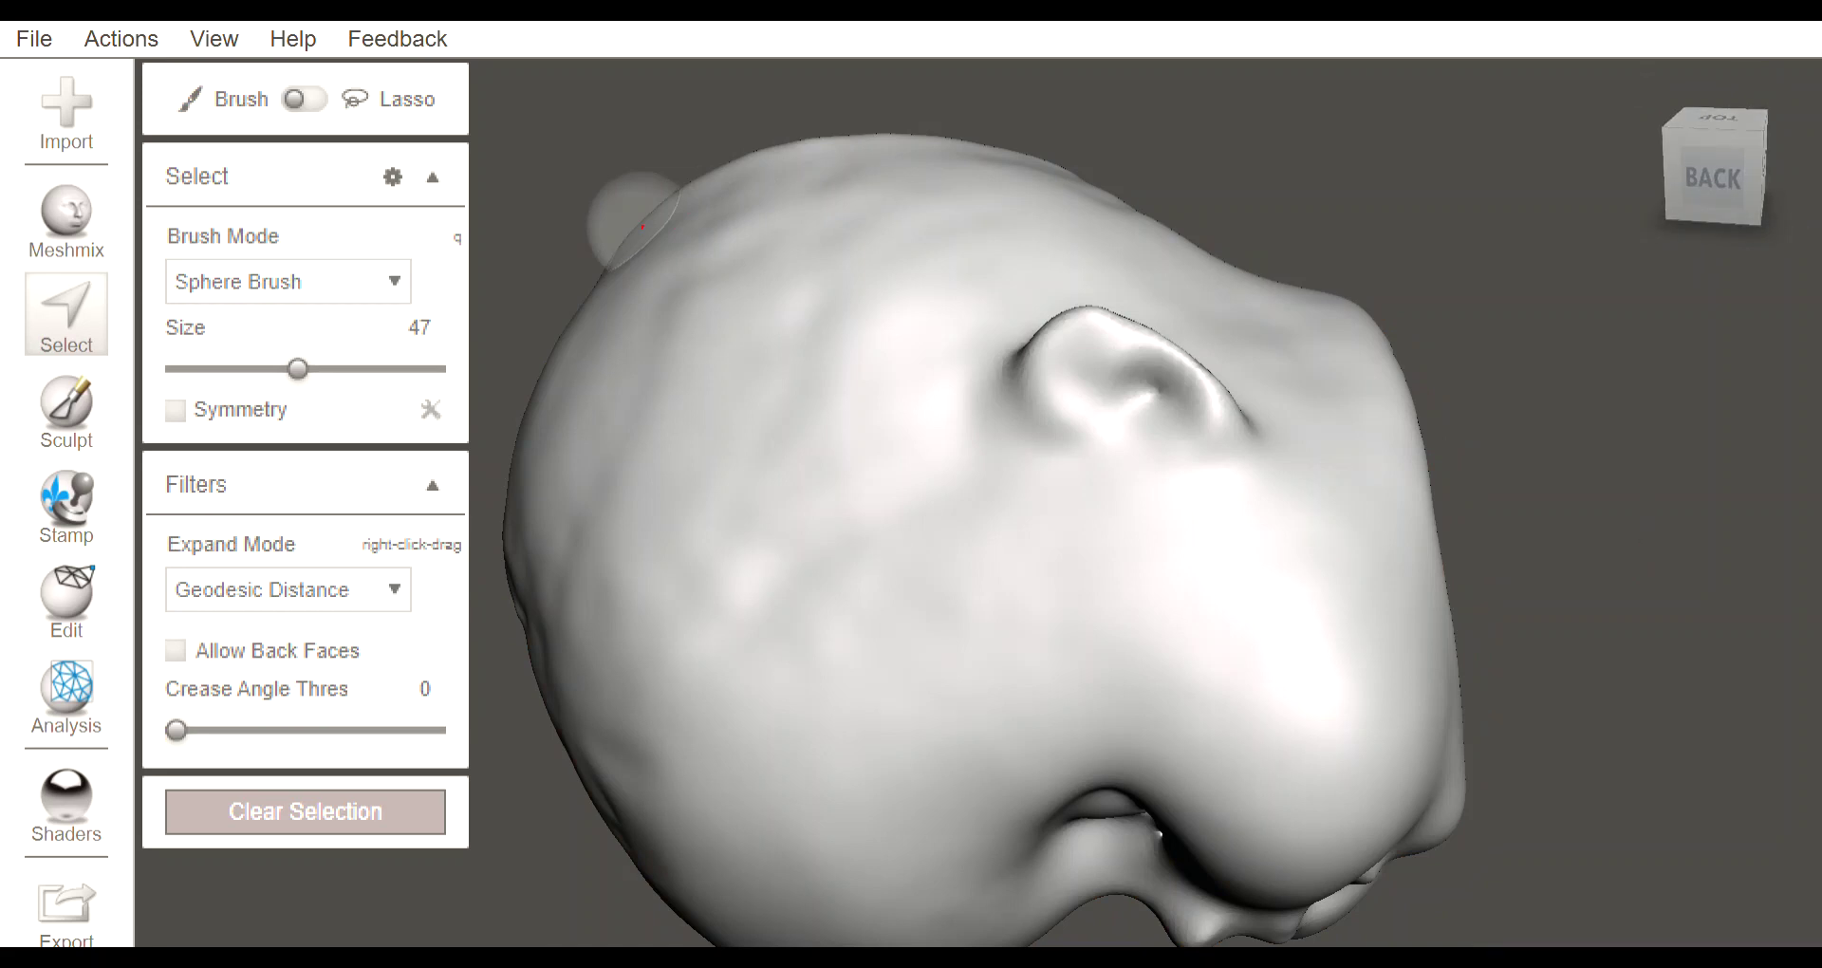
Examine the unselected head from its side, crown and underside for remaining surface defects
{"action": "scroll", "coordinate": [642, 226], "scroll_direction": "up", "scroll_amount": 3}
{"action": "scroll", "coordinate": [642, 226], "scroll_direction": "down", "scroll_amount": 3}
{"action": "scroll", "coordinate": [641, 227], "scroll_direction": "down", "scroll_amount": 5}
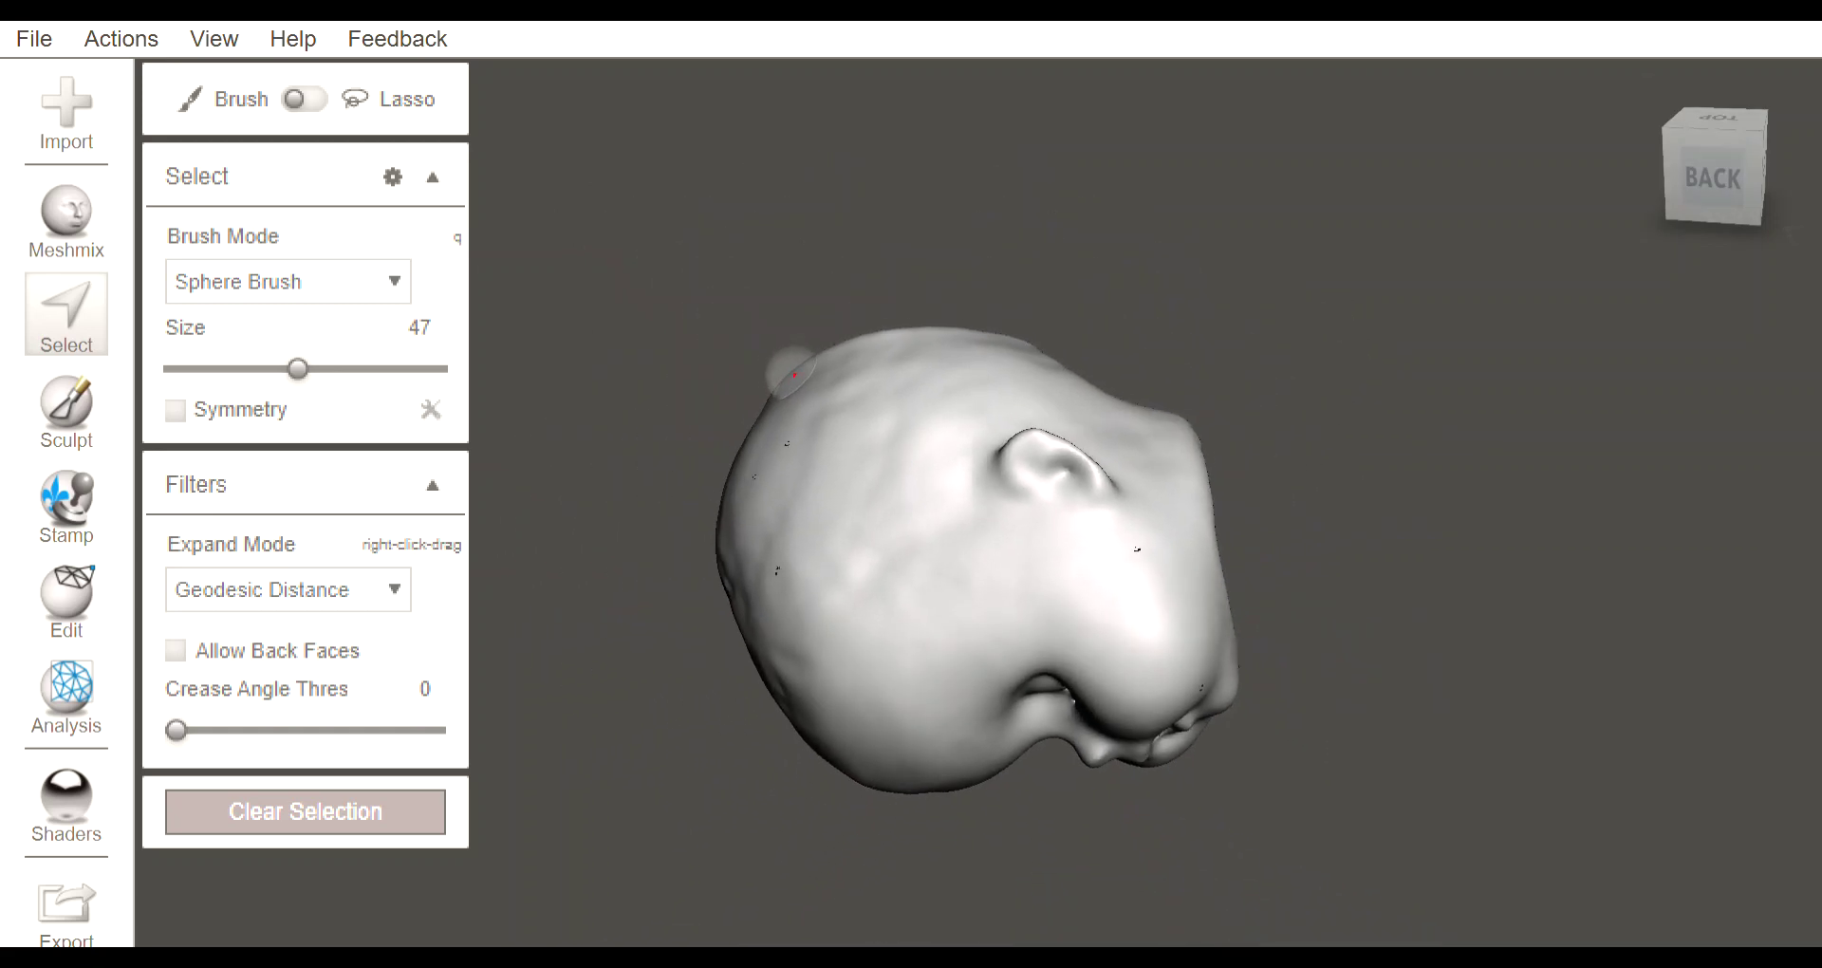
{"action": "right_click_drag", "start_coordinate": [821, 754], "coordinate": [1064, 428]}
{"action": "right_click_drag", "start_coordinate": [1211, 731], "coordinate": [1216, 626]}
{"action": "right_click_drag", "start_coordinate": [736, 561], "coordinate": [968, 429]}
{"action": "right_click_drag", "start_coordinate": [725, 572], "coordinate": [740, 507]}
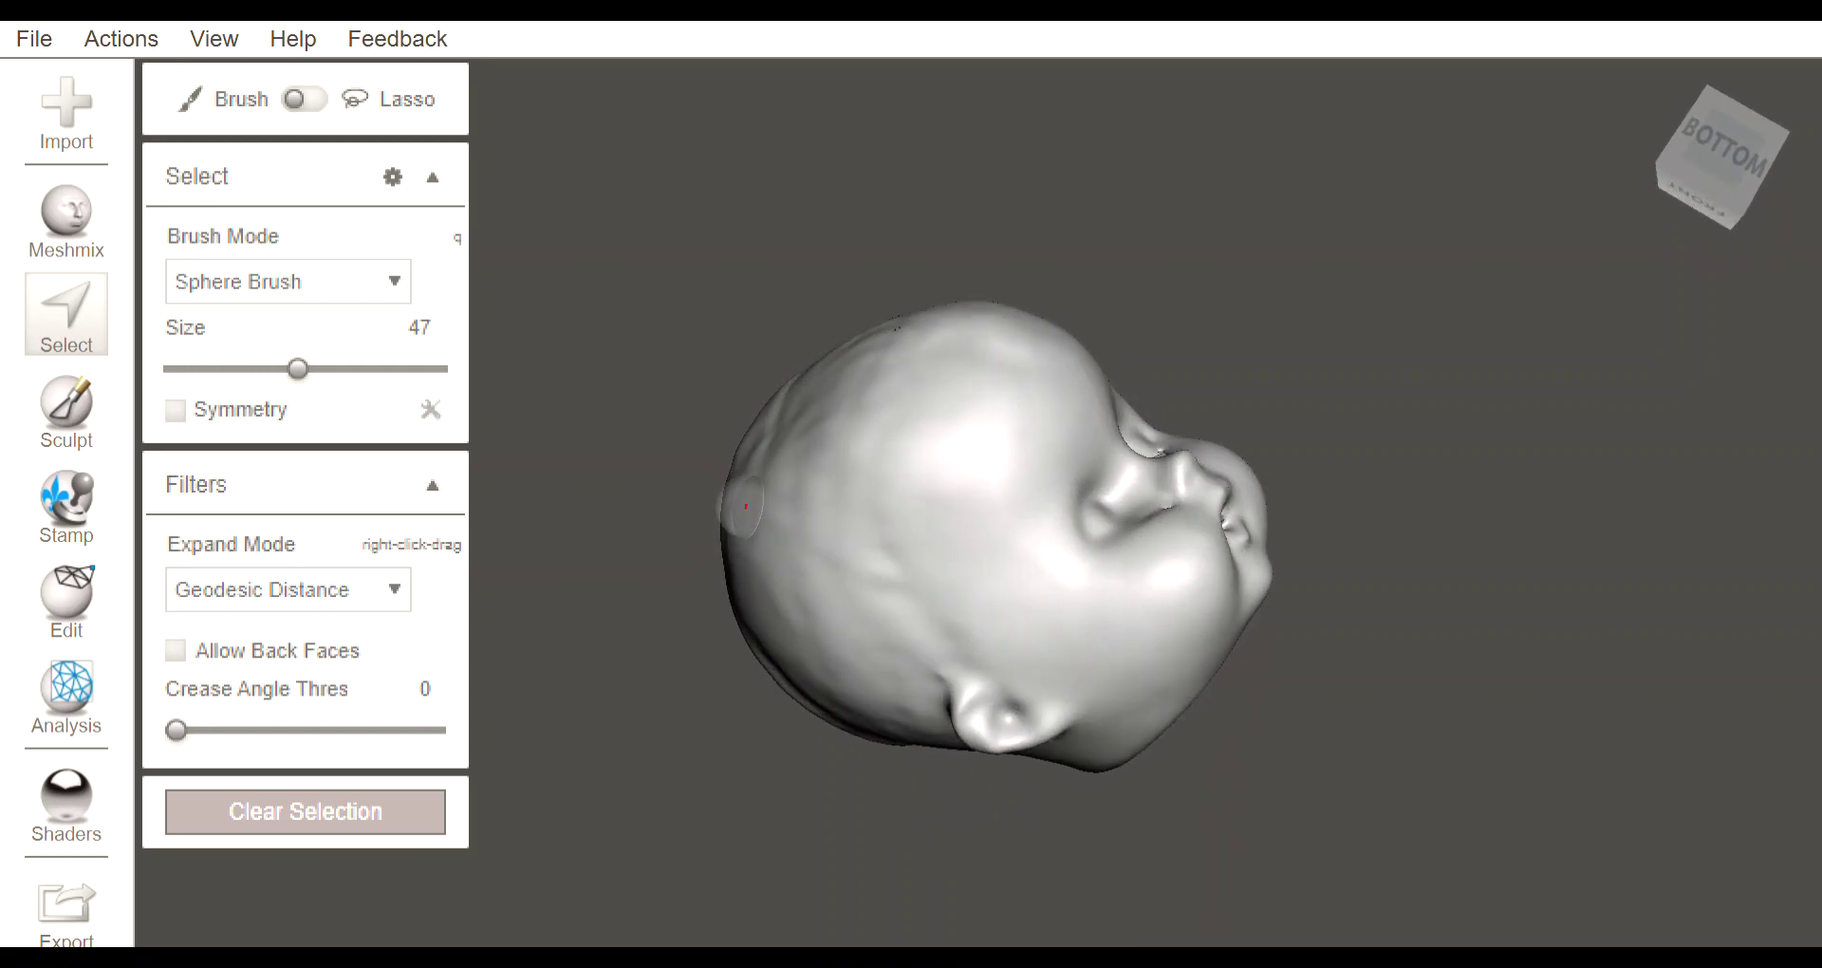